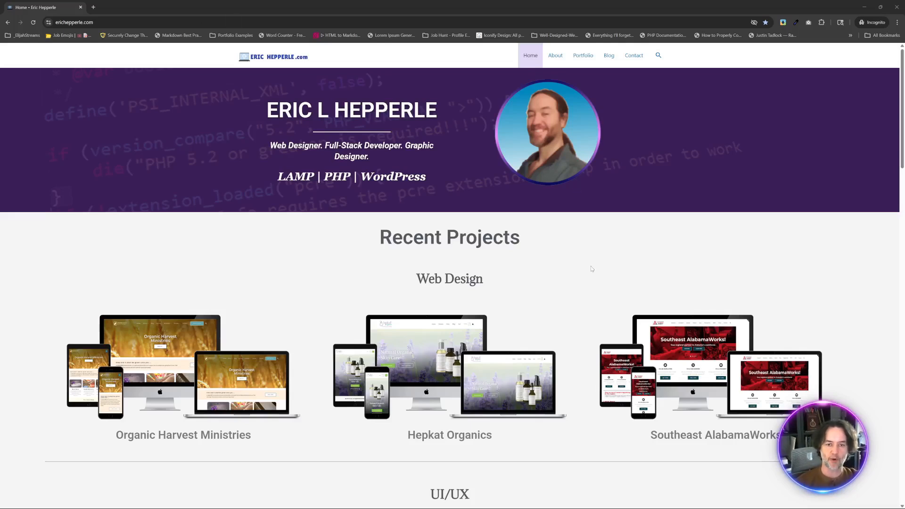
- Review the live home page from the hero and Recent Projects down to the Latest Posts, video tutorials and footer
scroll(592, 269, down, 15)
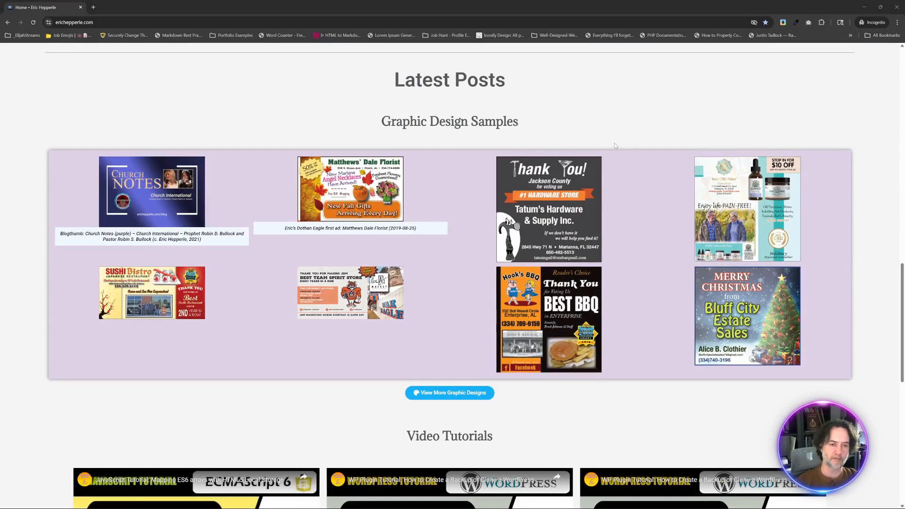
scroll(615, 142, down, 9)
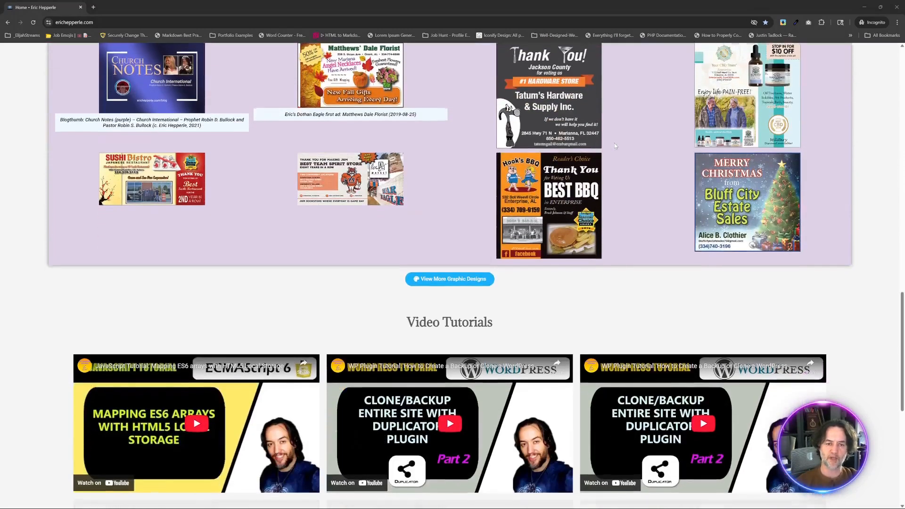
scroll(613, 142, down, 2)
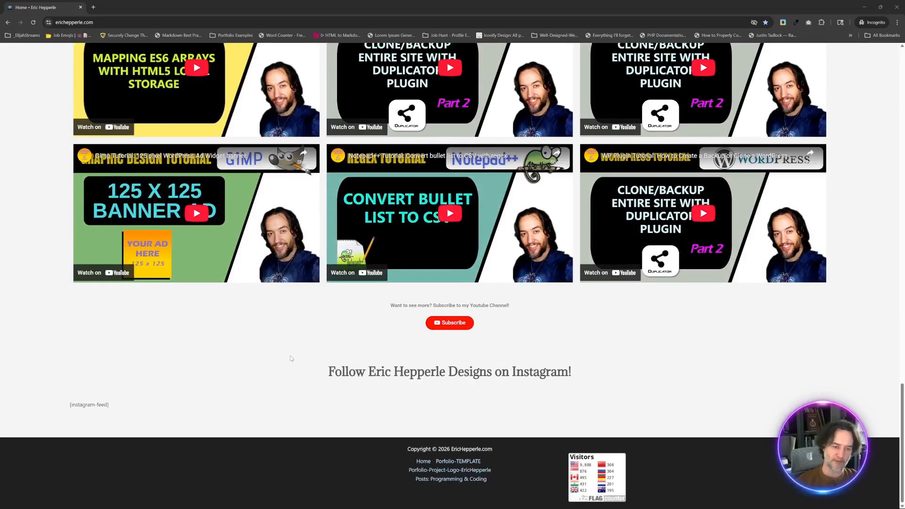
scroll(291, 358, up, 20)
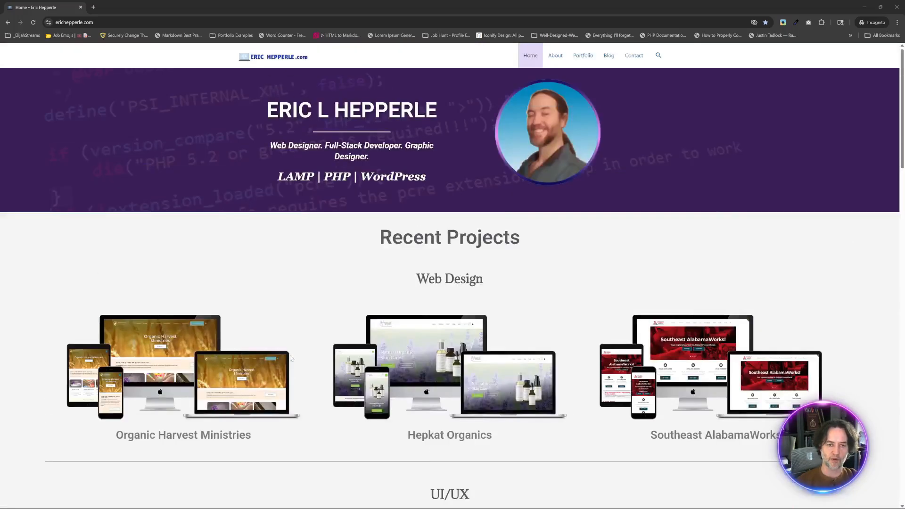
scroll(291, 358, down, 3)
scroll(290, 359, up, 3)
scroll(290, 359, down, 5)
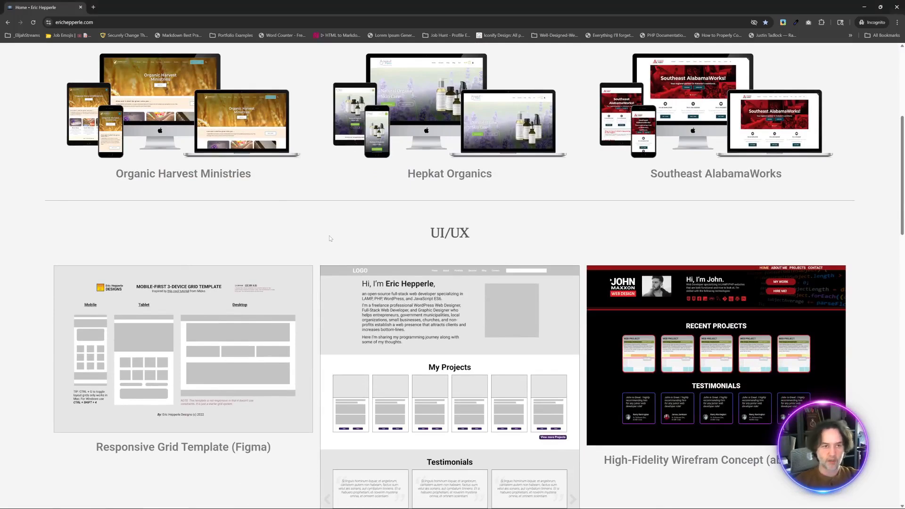
- Switch to the Elementor editor and collapse the Hero, UI/UX, Graphic Design Samples and Instagram sections in the page structure
key(alt+Tab)
key(alt+Tab)
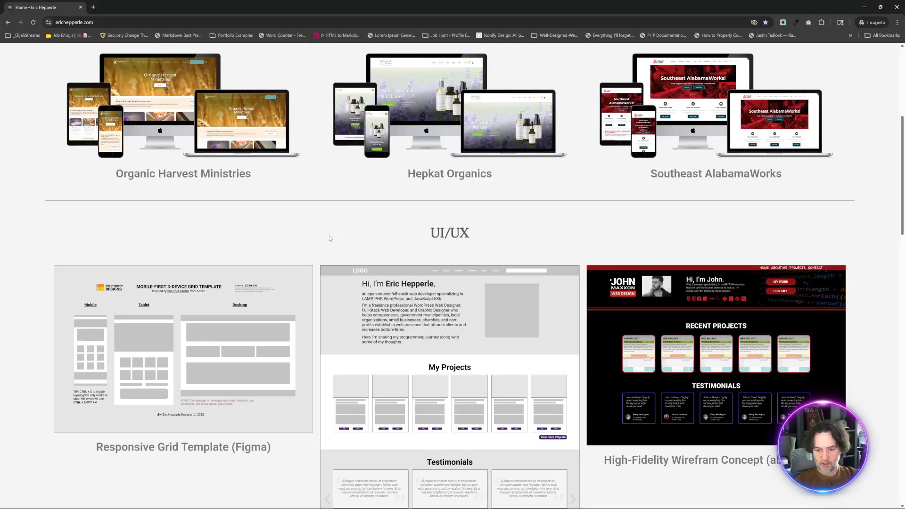
key(alt+Tab)
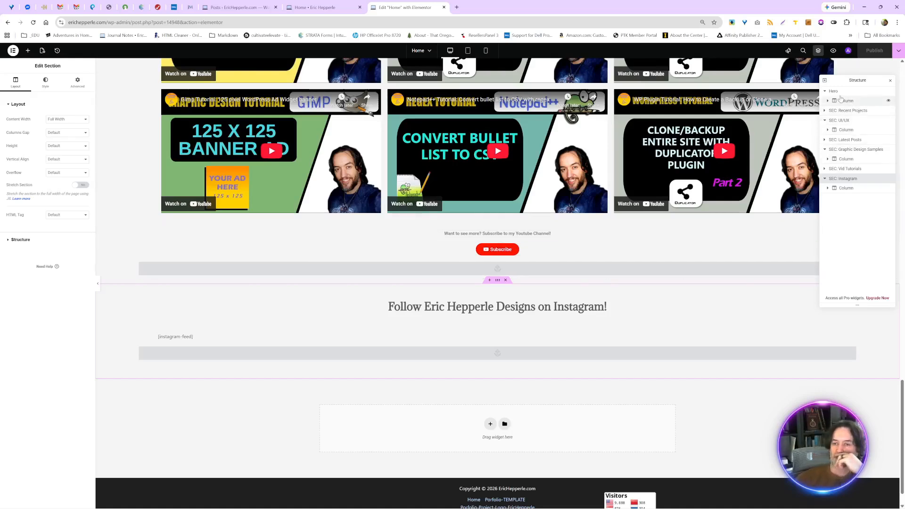
click(823, 92)
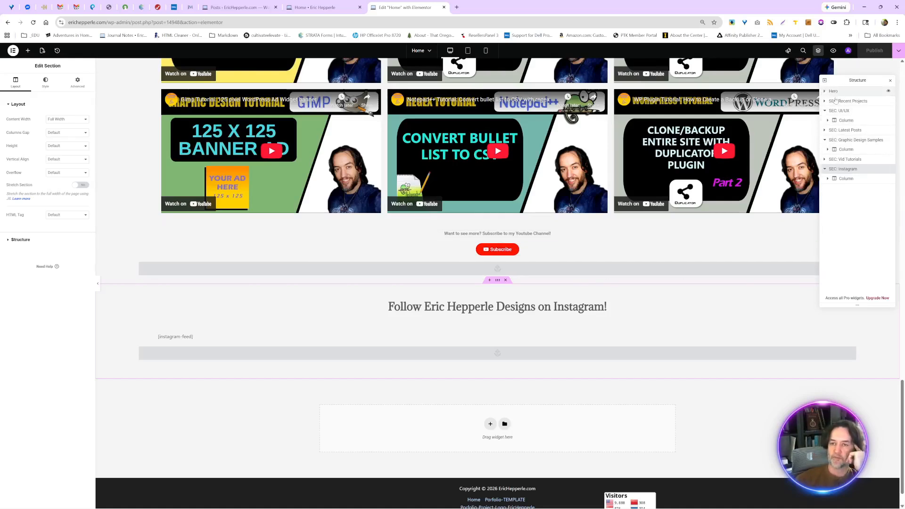
click(825, 111)
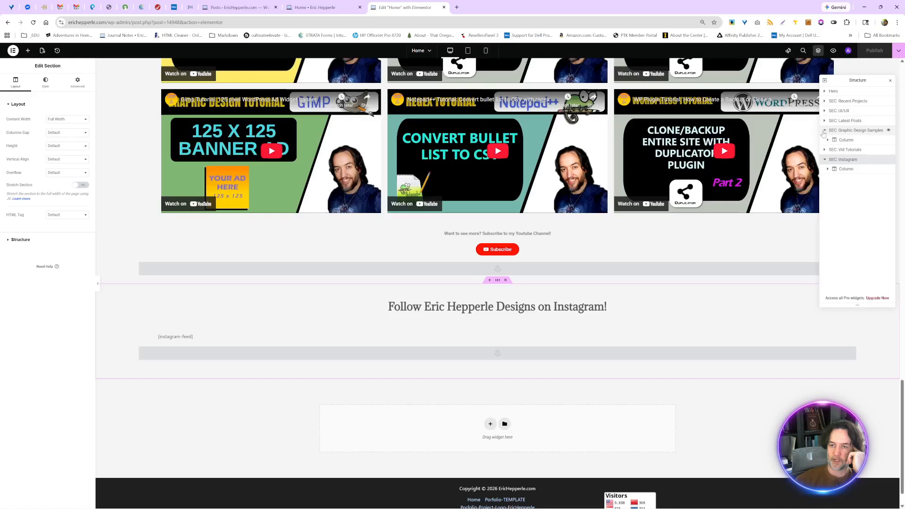
click(823, 130)
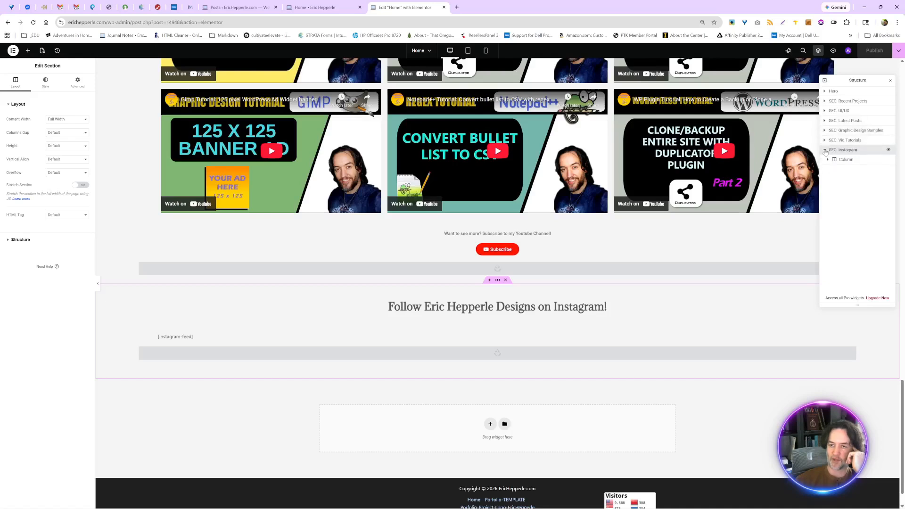
click(825, 150)
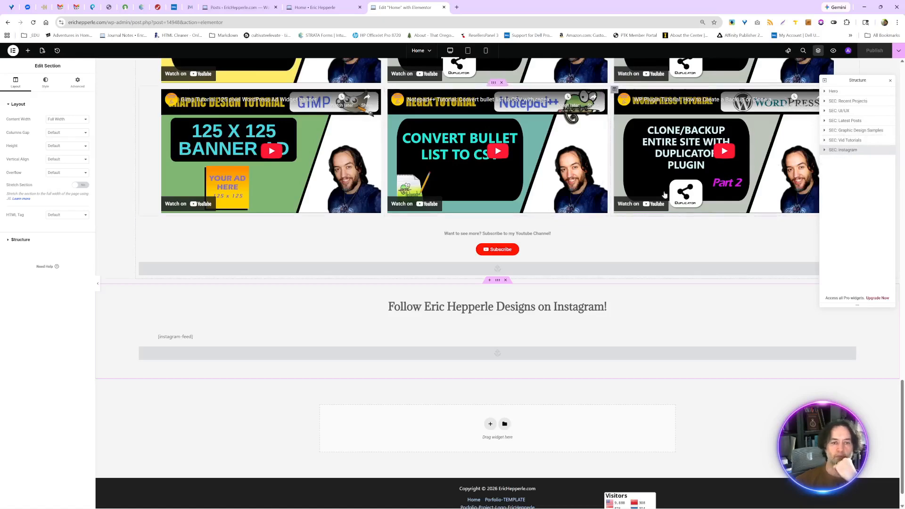
- Expand the Latest Posts section and its column in the page structure and select its heading for editing
click(857, 123)
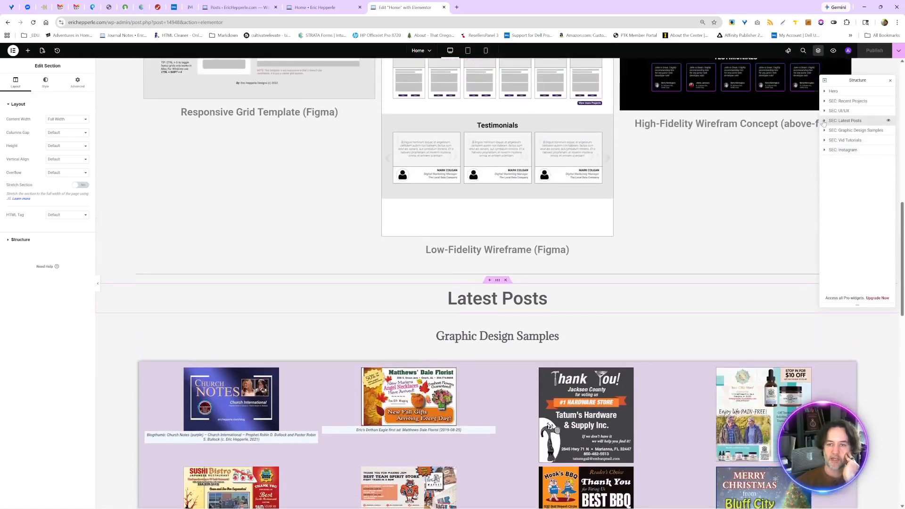
click(824, 121)
click(836, 132)
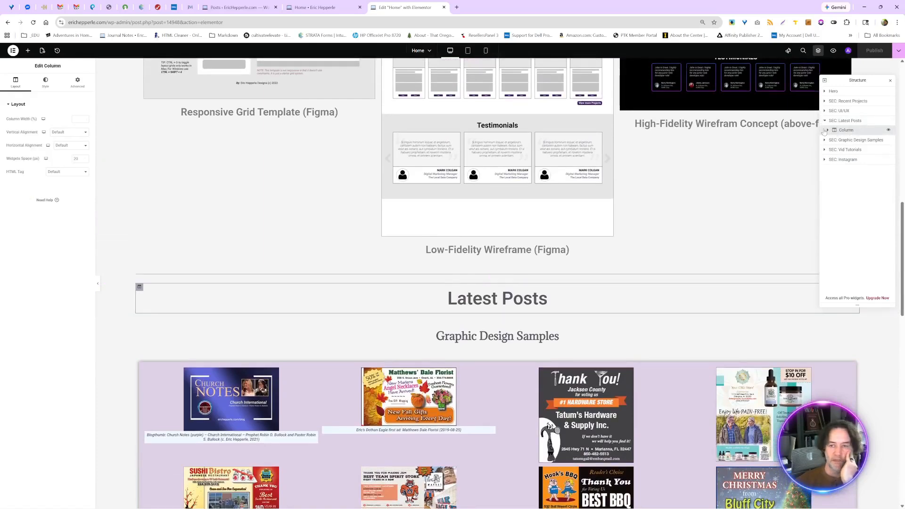
click(827, 130)
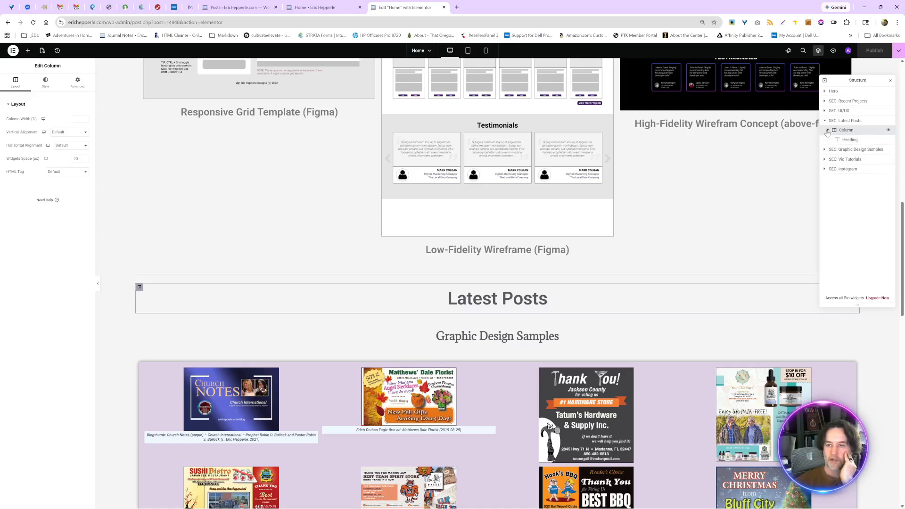
click(849, 140)
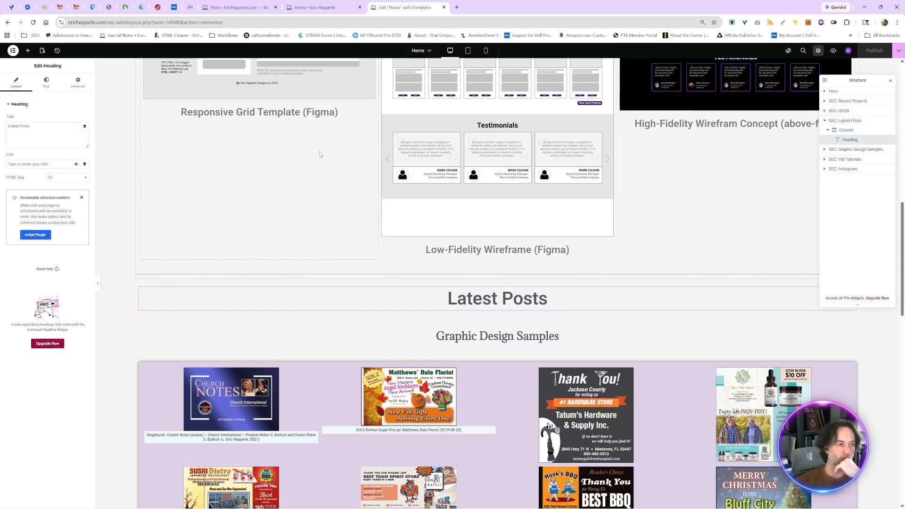
- Search the available Elementor widgets for "post" and "gri", clearing the search after each term
click(27, 51)
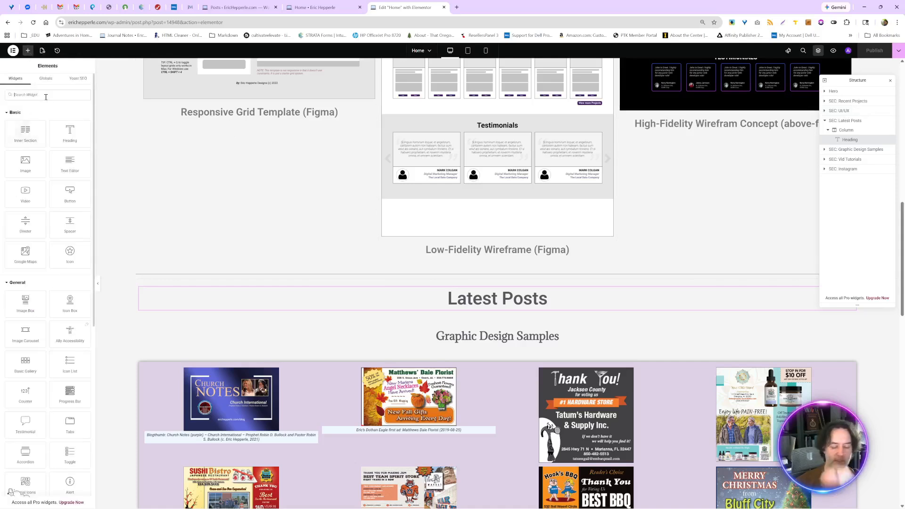
text(iost)
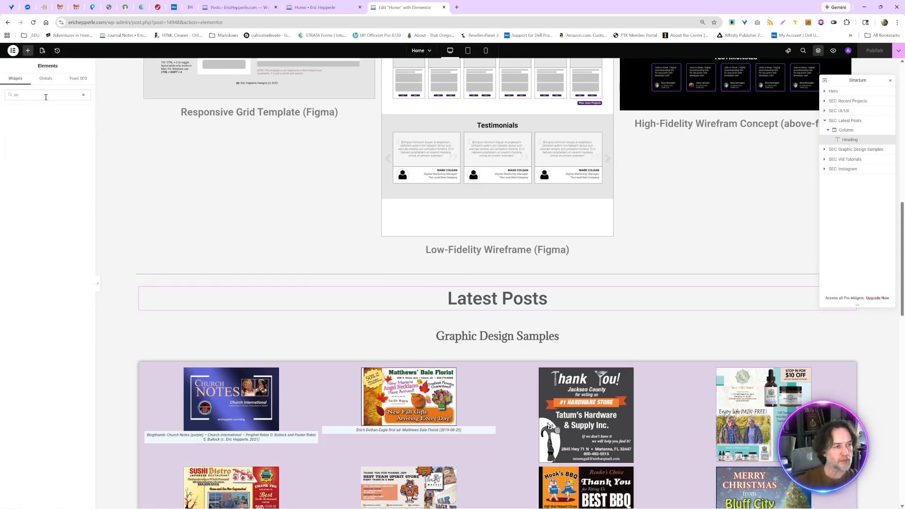
key(BackSpace)
key(BackSpace)
text(gri)
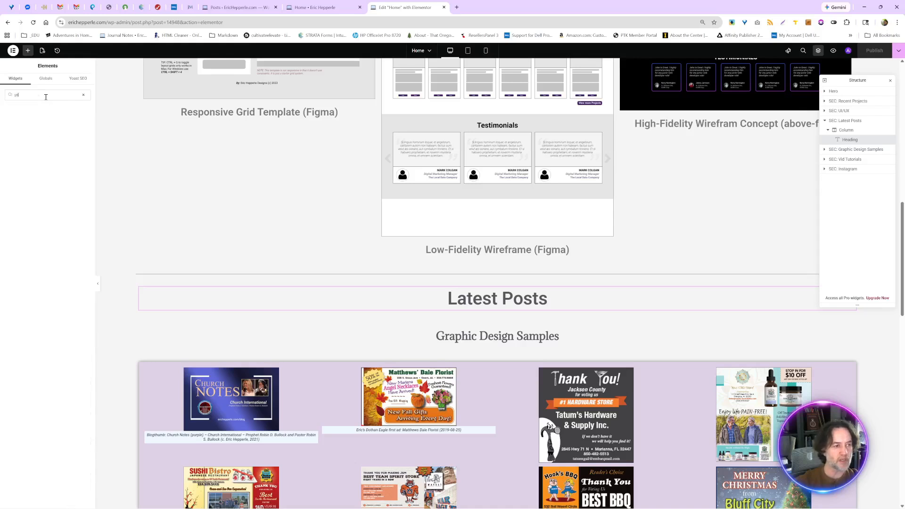
key(BackSpace)
key(BackSpace)
key(BackSpace)
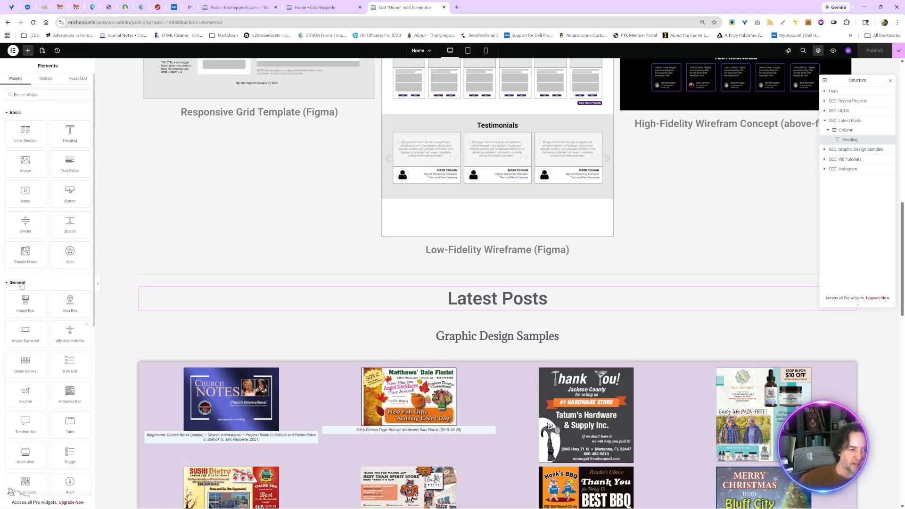
- Look through the Basic, General and other widget categories and the global widgets for one that can display posts
scroll(22, 281, down, 4)
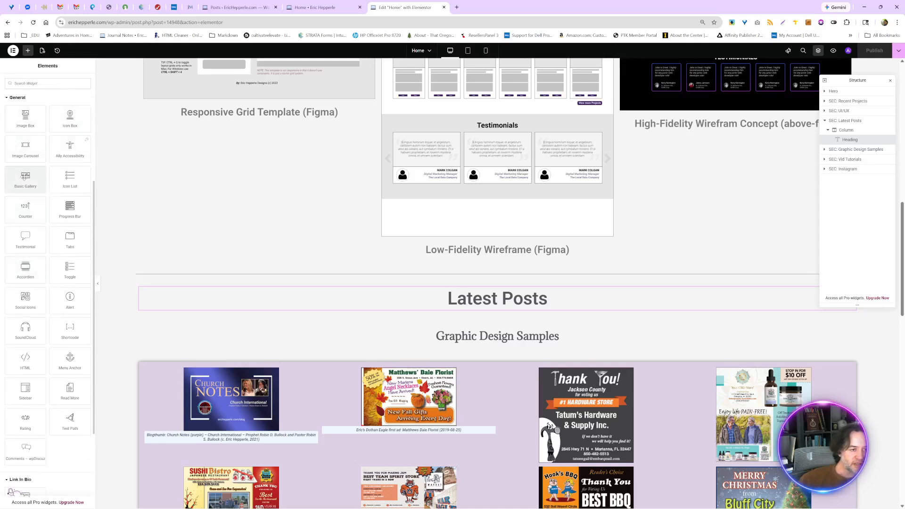
scroll(25, 179, down, 1)
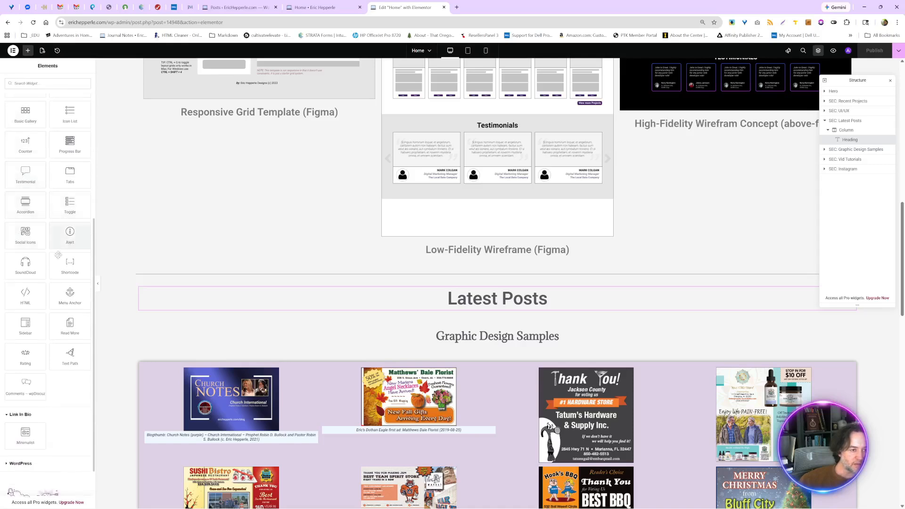
scroll(39, 313, down, 1)
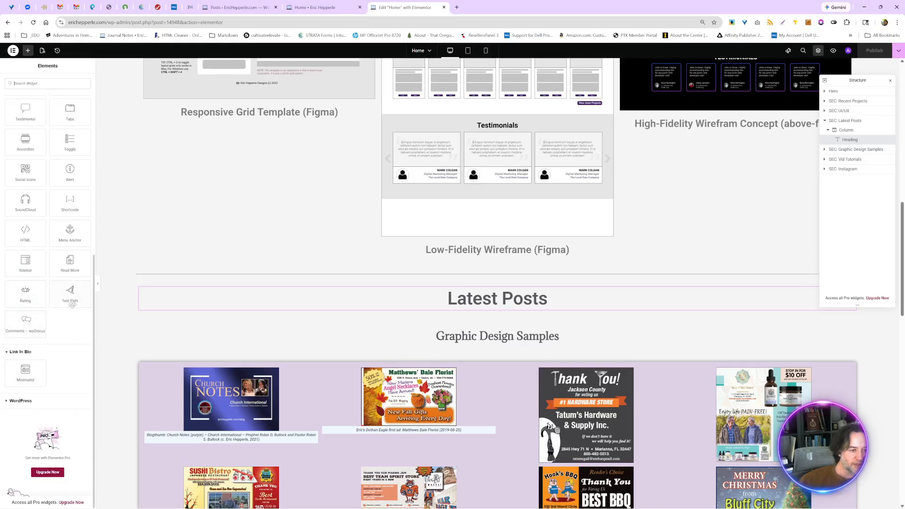
scroll(70, 301, up, 2)
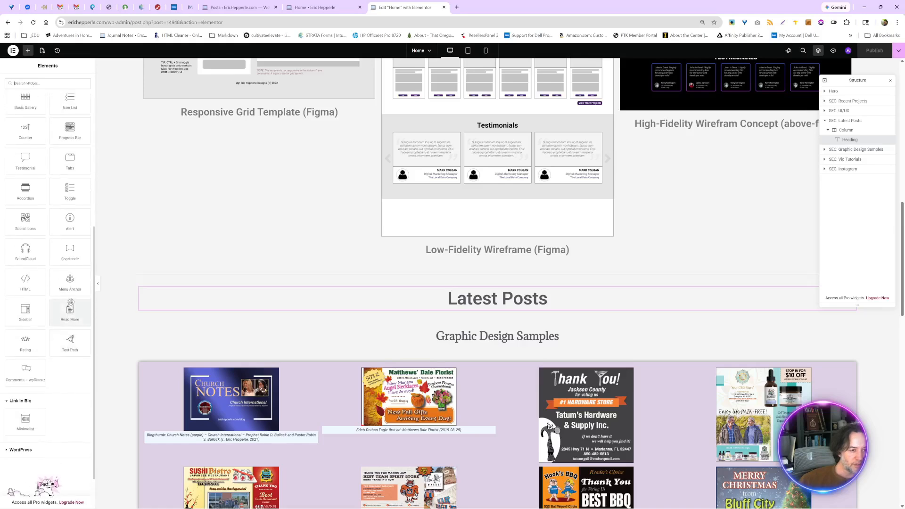
scroll(70, 301, up, 1)
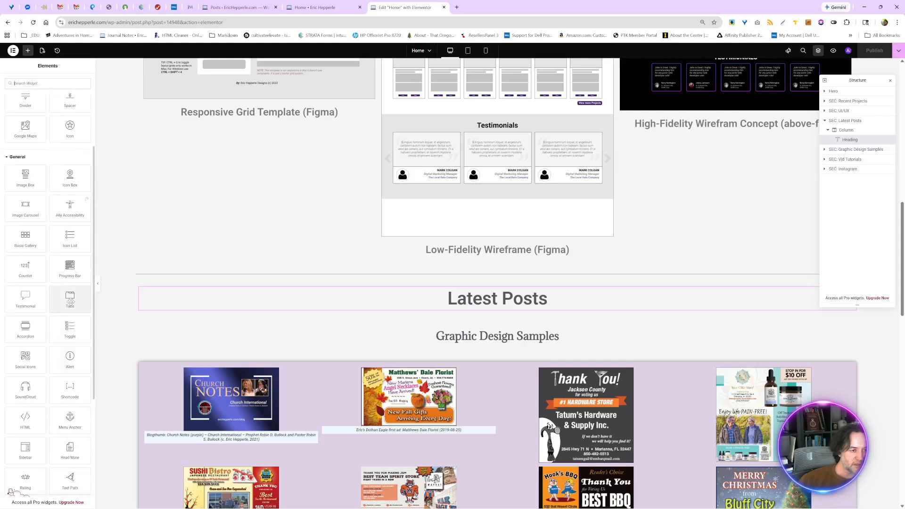
scroll(70, 302, up, 2)
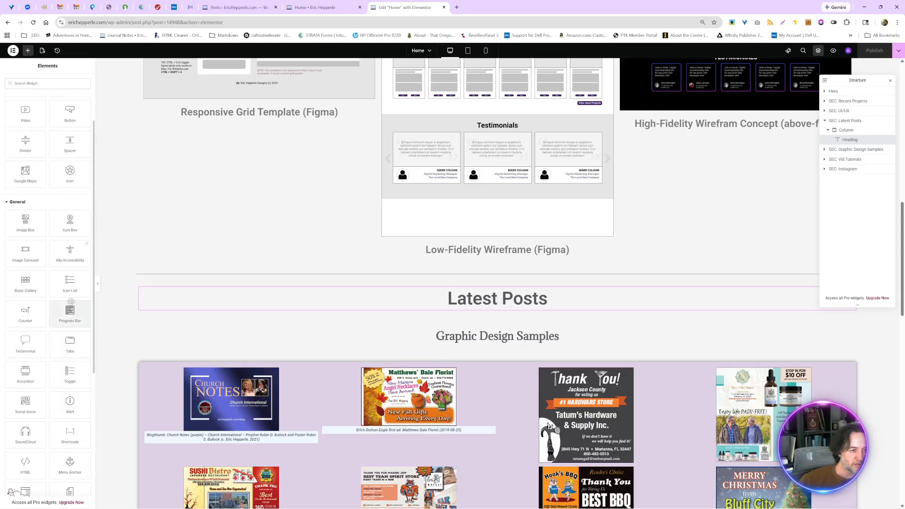
scroll(71, 303, up, 1)
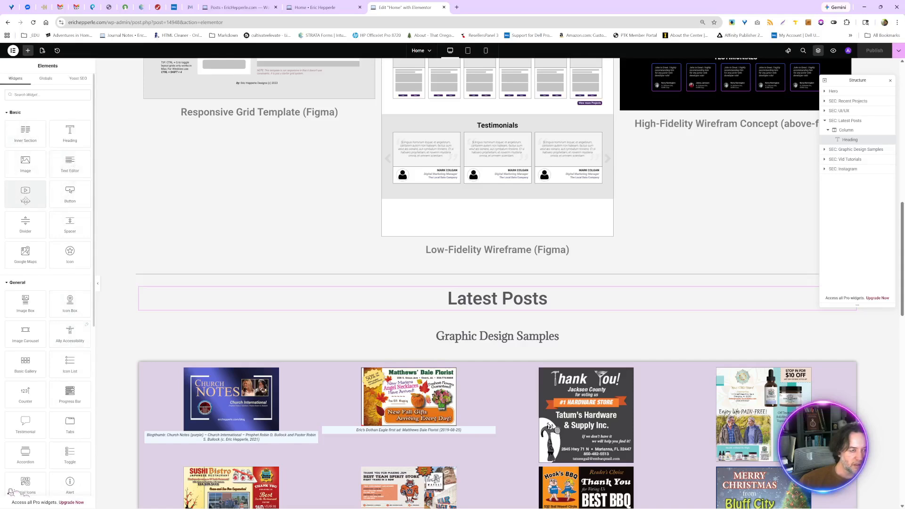
click(45, 81)
click(15, 79)
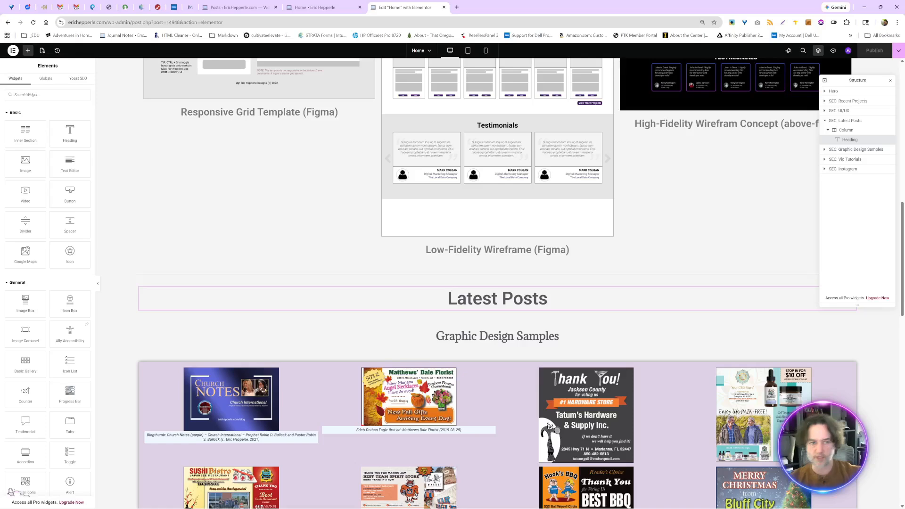
- Open the site's WordPress admin dashboard from the live home page
click(250, 5)
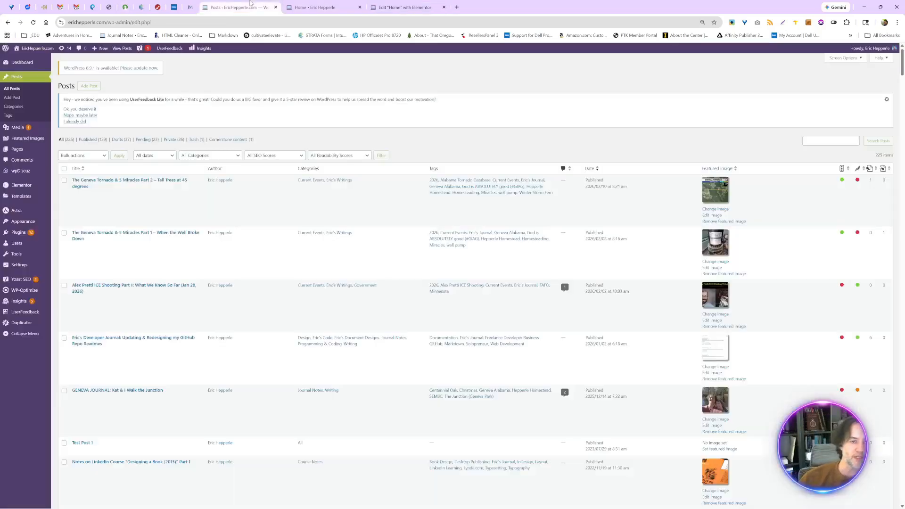
click(317, 7)
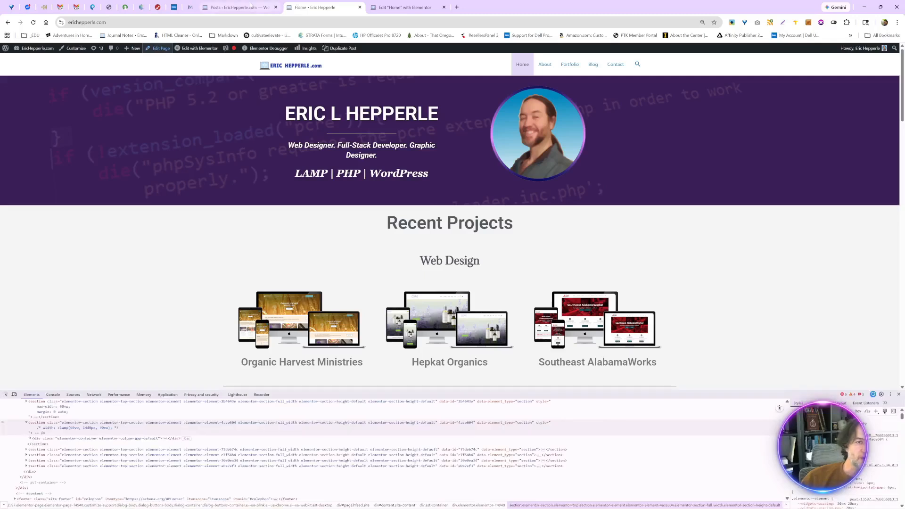
mouse_move(32, 48)
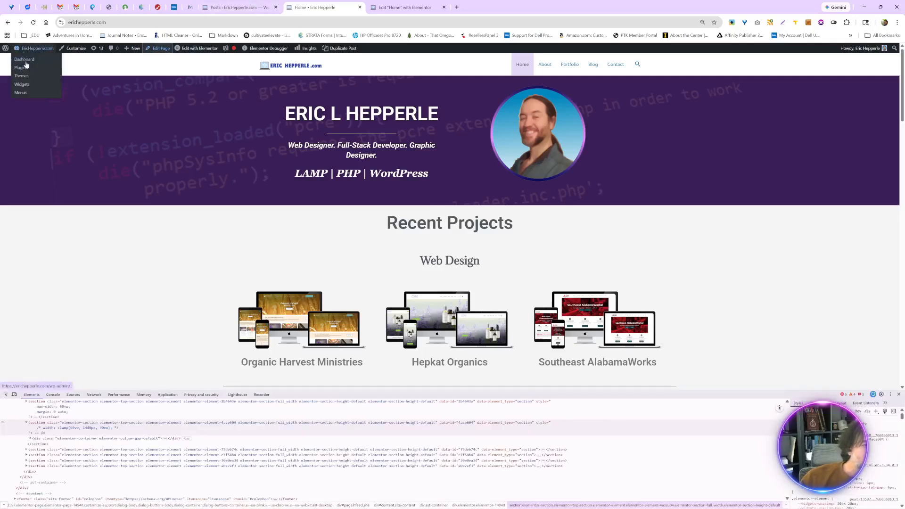
click(24, 60)
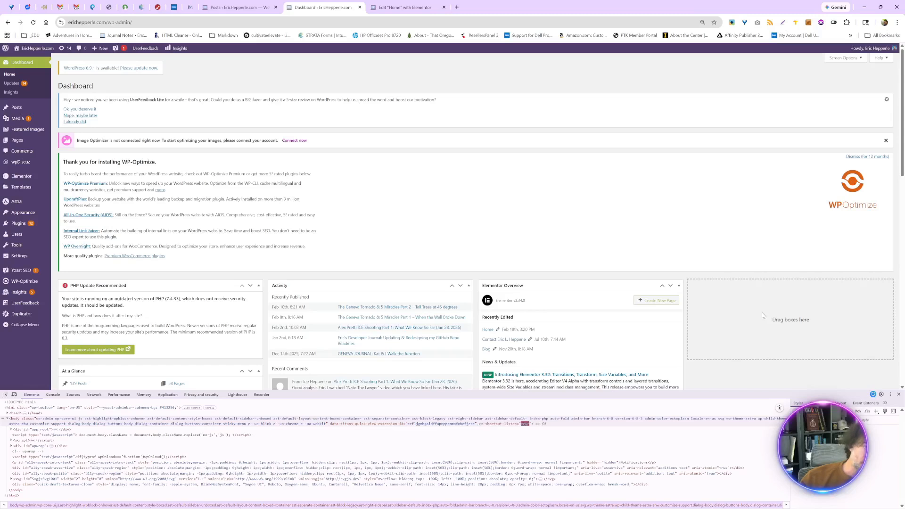
- Look through the site's installed plugins for one that can display blog posts
mouse_move(22, 216)
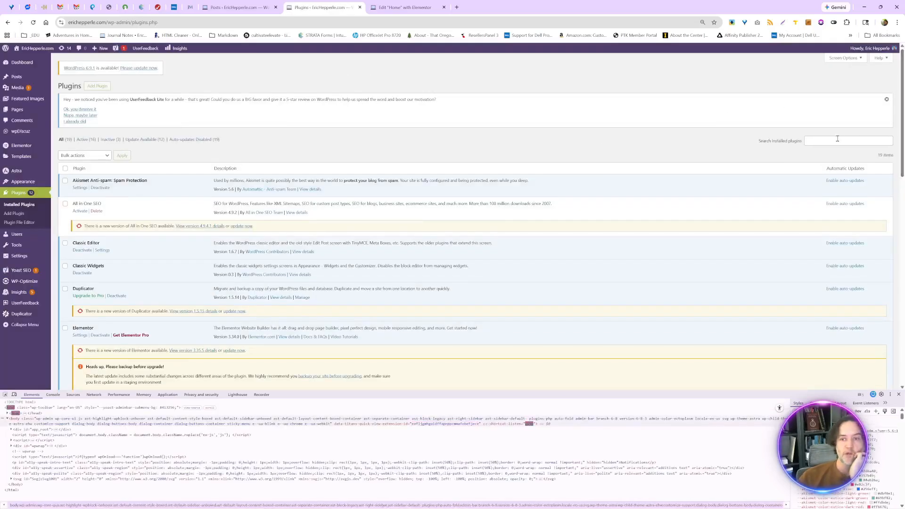
scroll(787, 184, down, 15)
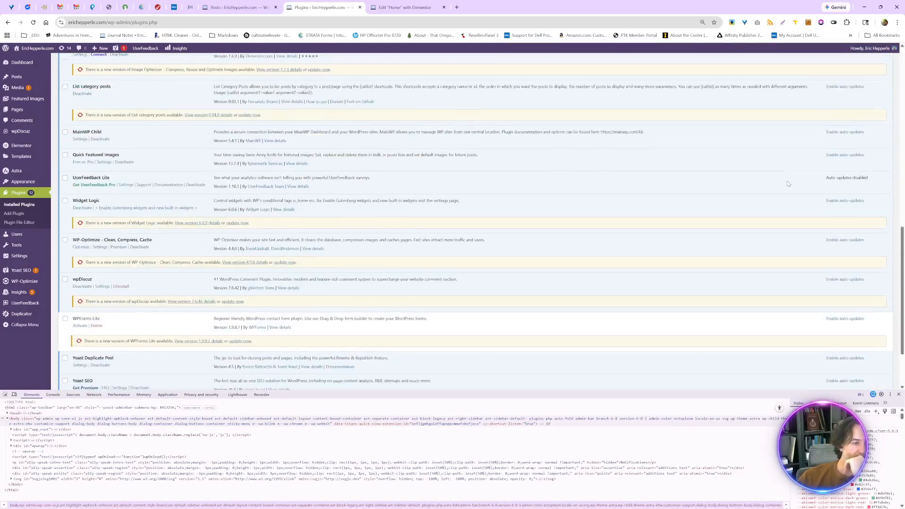
scroll(787, 184, up, 15)
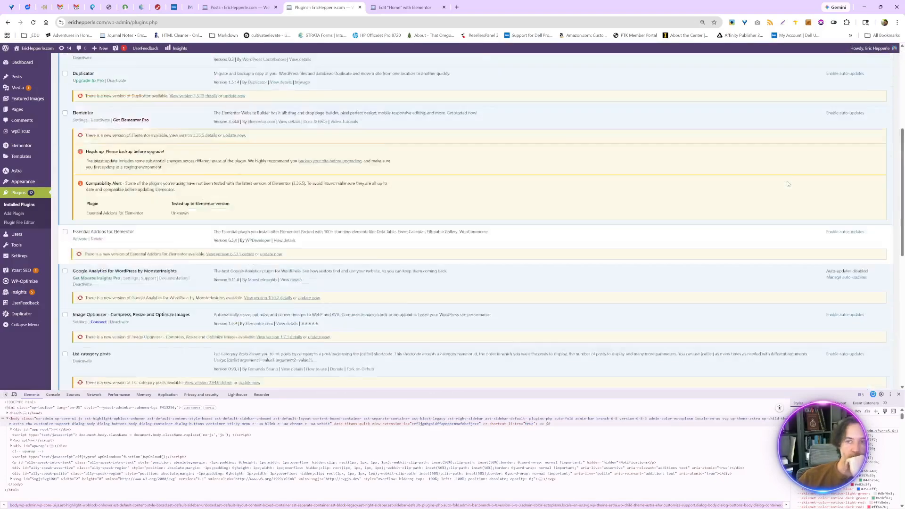
click(834, 140)
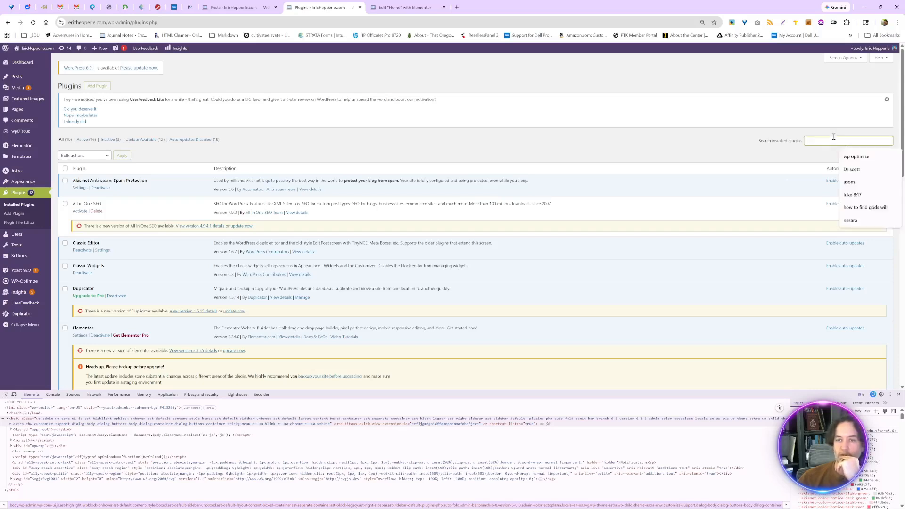
- Search the plugin directory for "post grid", then install and activate The Post Grid by RadiusTheme
click(93, 86)
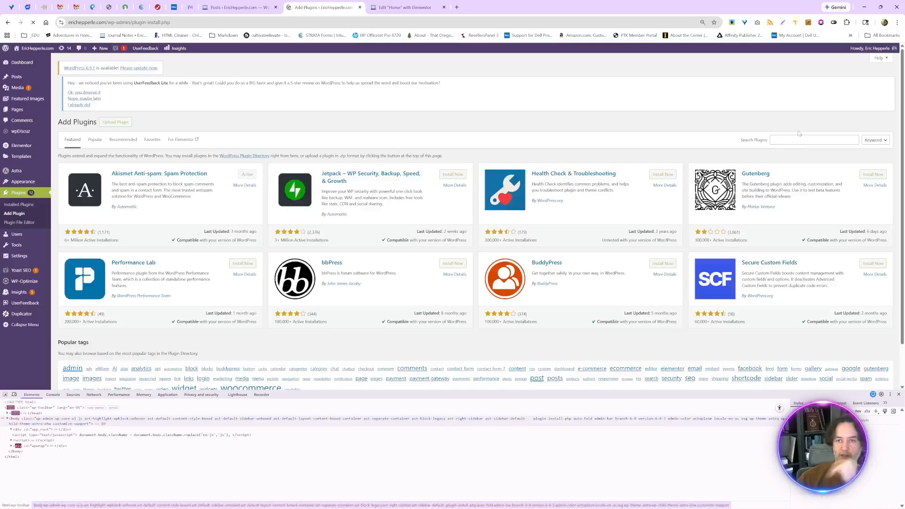
click(799, 139)
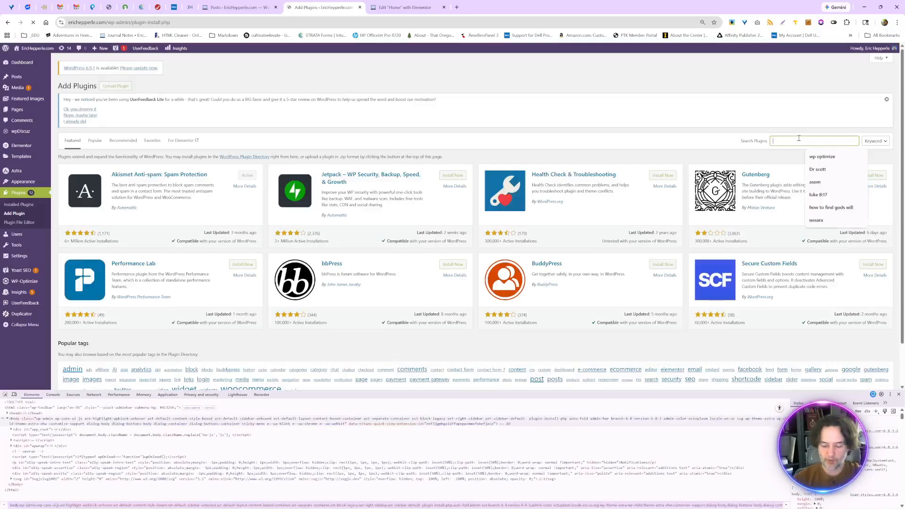
text(post grid)
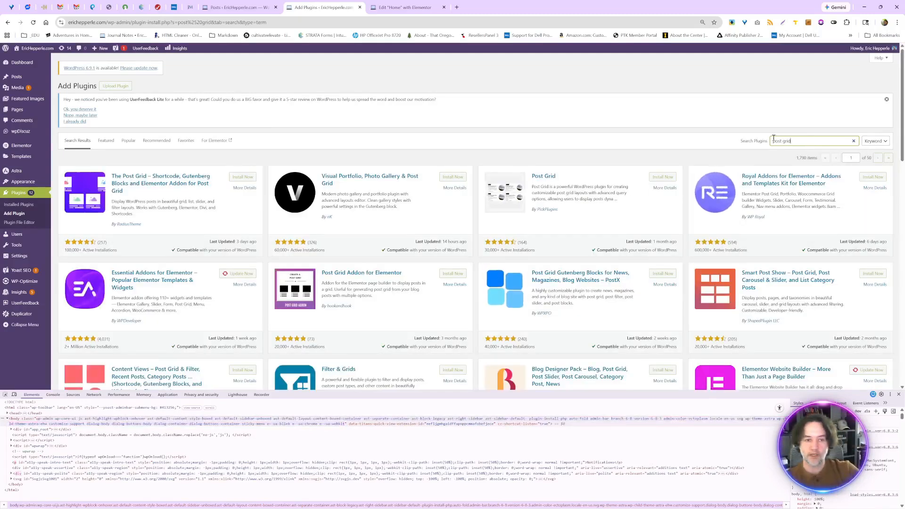
click(241, 178)
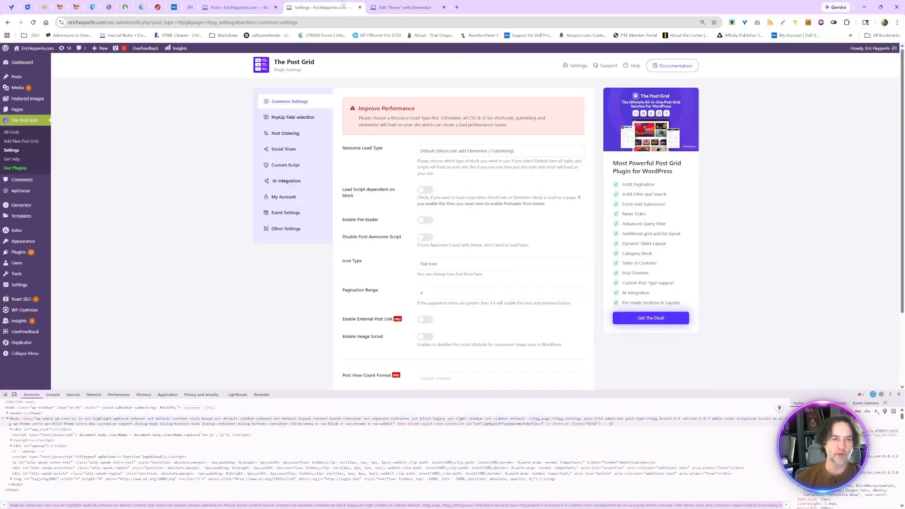
- Reload the home page's Elementor editor and place the TPG - Grid Layout widget directly below the Latest Posts heading
click(392, 8)
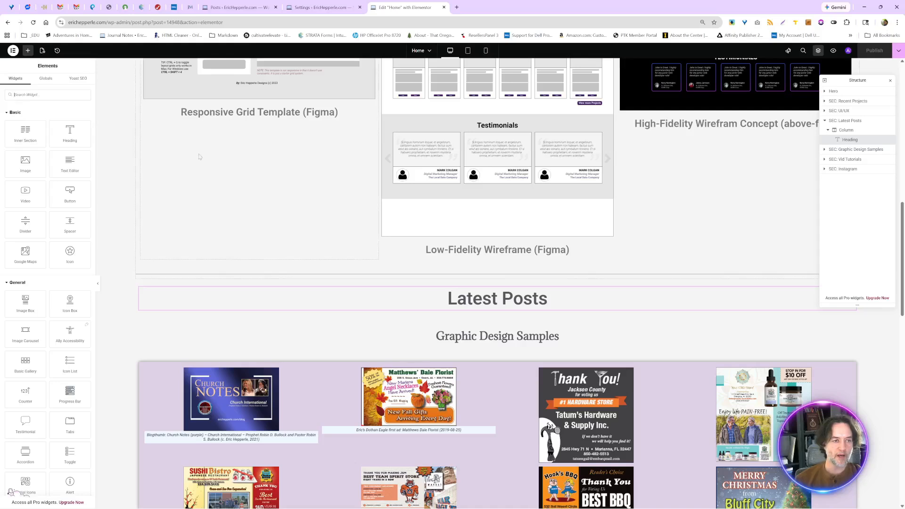
click(34, 23)
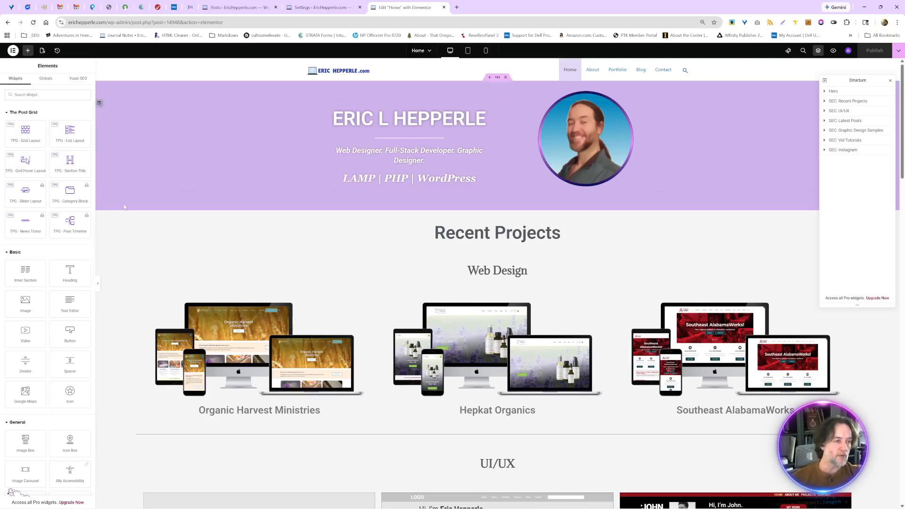
scroll(159, 207, down, 4)
scroll(159, 206, down, 14)
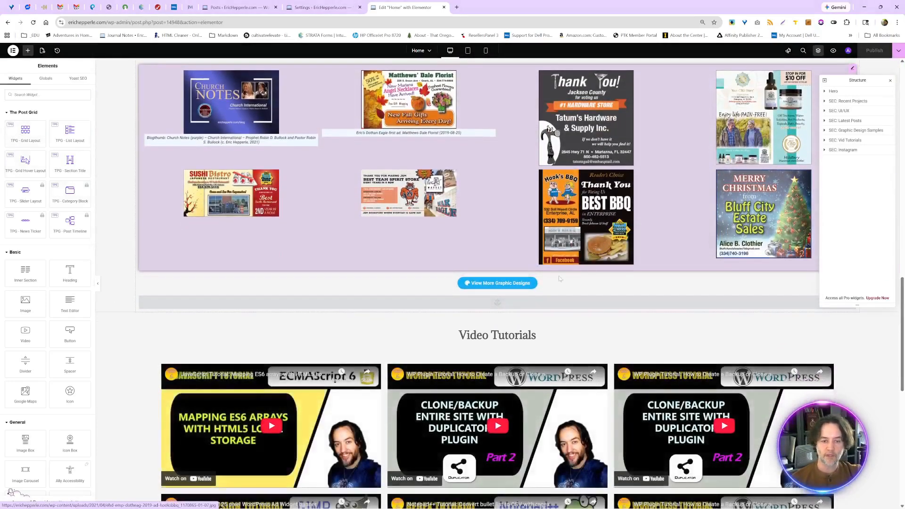
scroll(545, 305, down, 8)
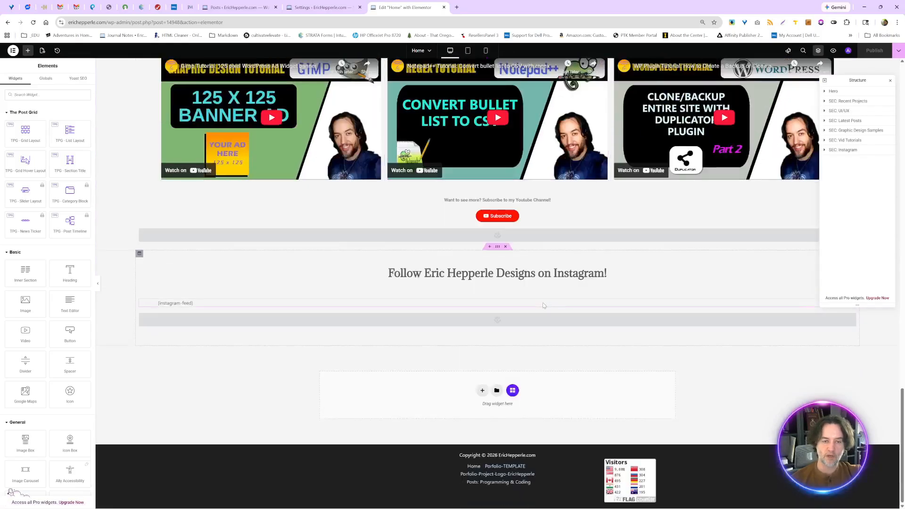
scroll(544, 306, up, 12)
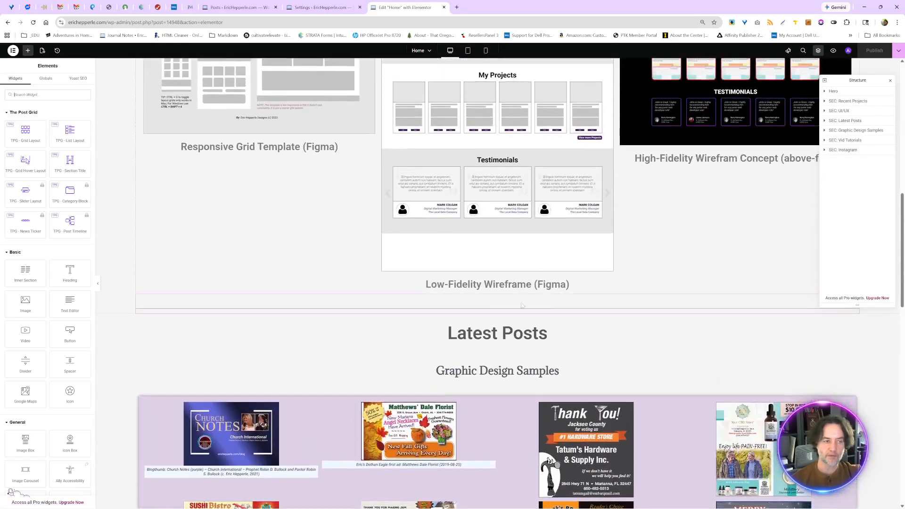
drag(15, 137, 444, 348)
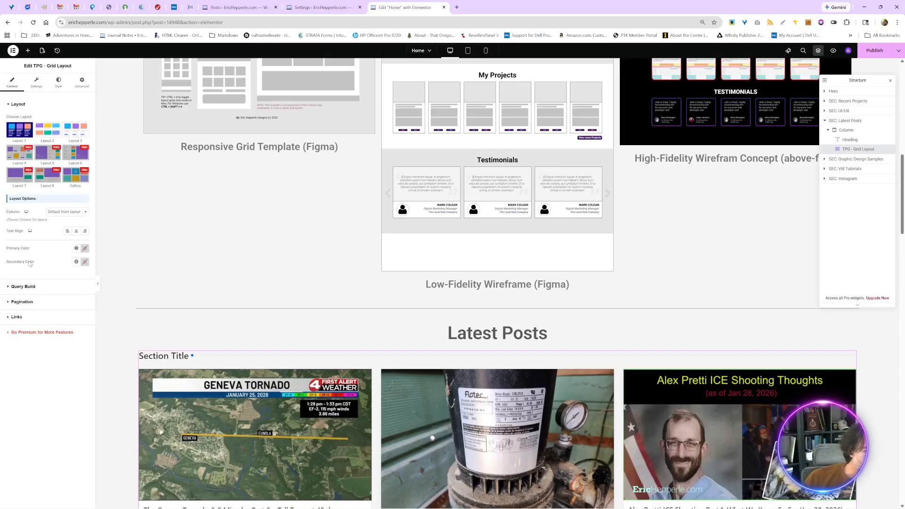
- Set the post grid's query to display 6 posts per page
click(28, 286)
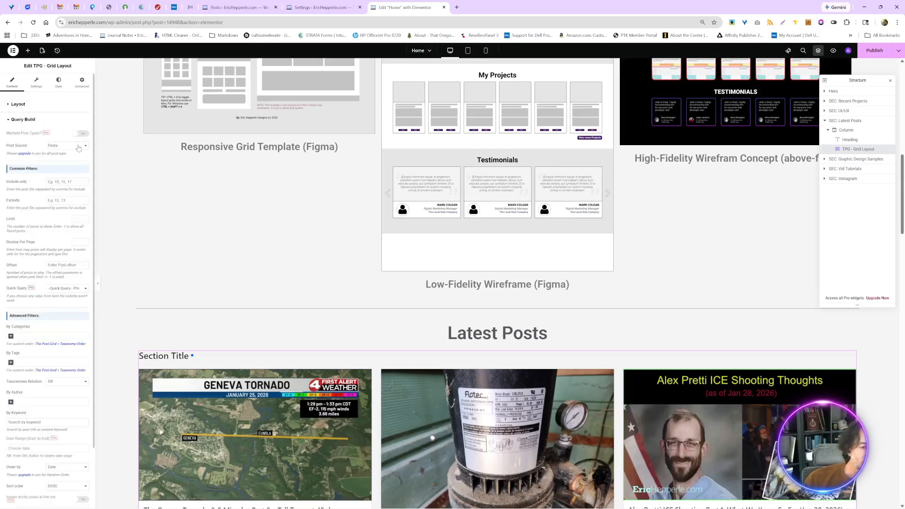
scroll(453, 355, down, 3)
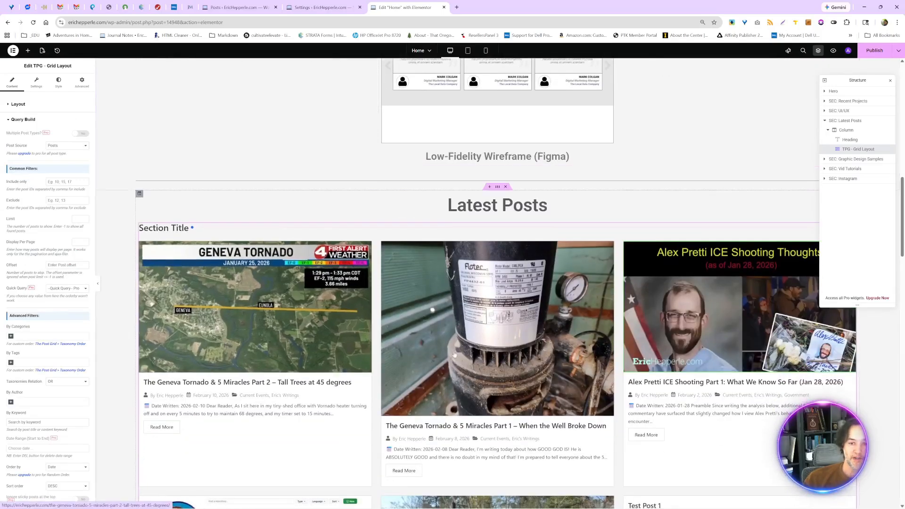
scroll(453, 354, down, 6)
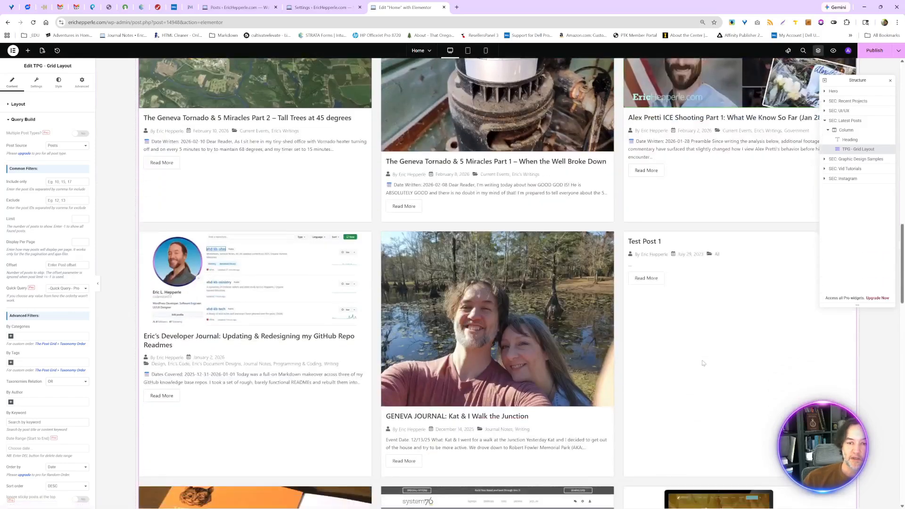
scroll(703, 363, down, 3)
scroll(702, 362, up, 6)
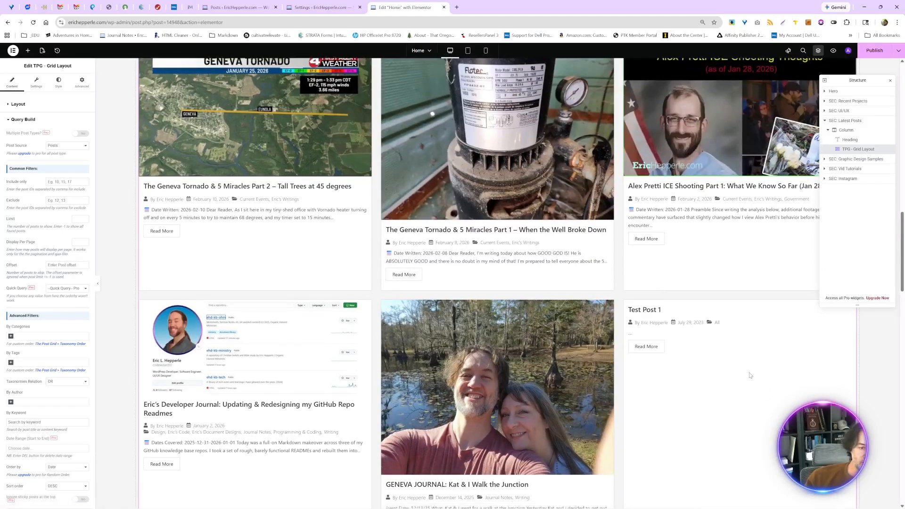
scroll(750, 374, down, 7)
scroll(750, 375, up, 4)
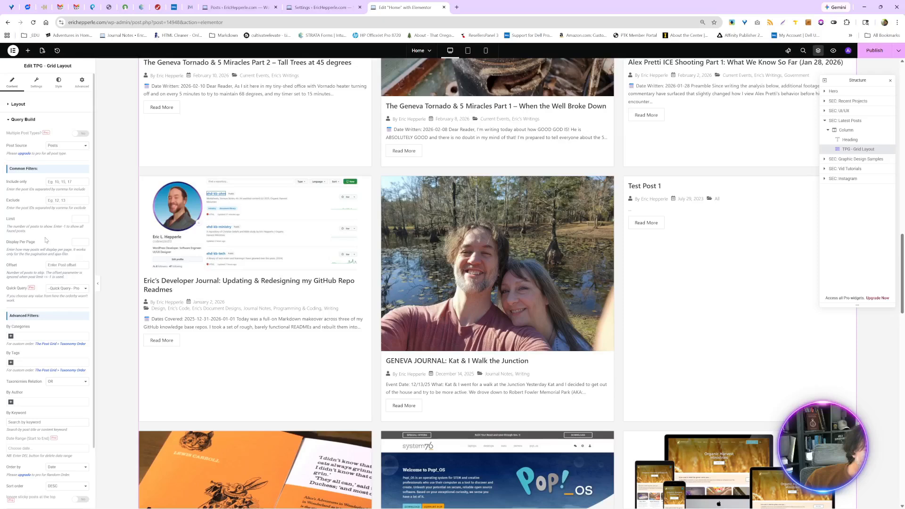
scroll(46, 240, down, 2)
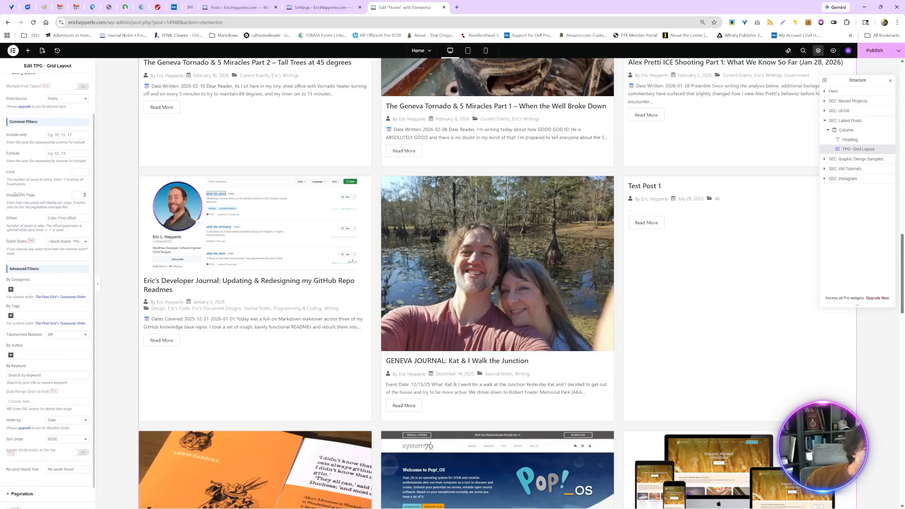
click(85, 196)
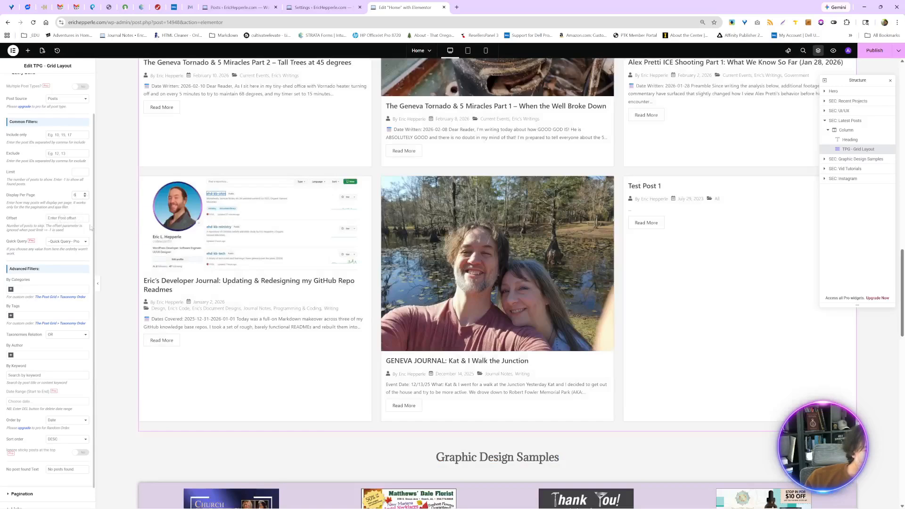
- Turn on pagination for the post grid and check the available pagination types
scroll(64, 270, down, 1)
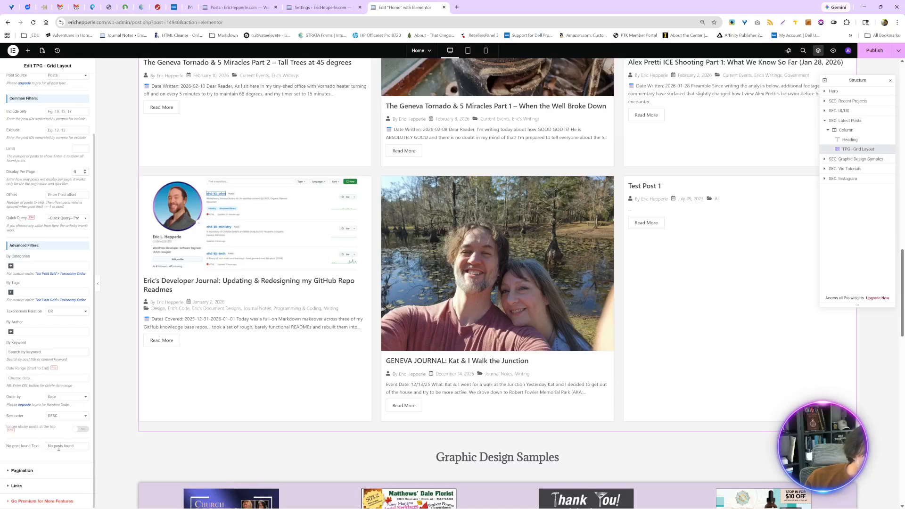
click(32, 472)
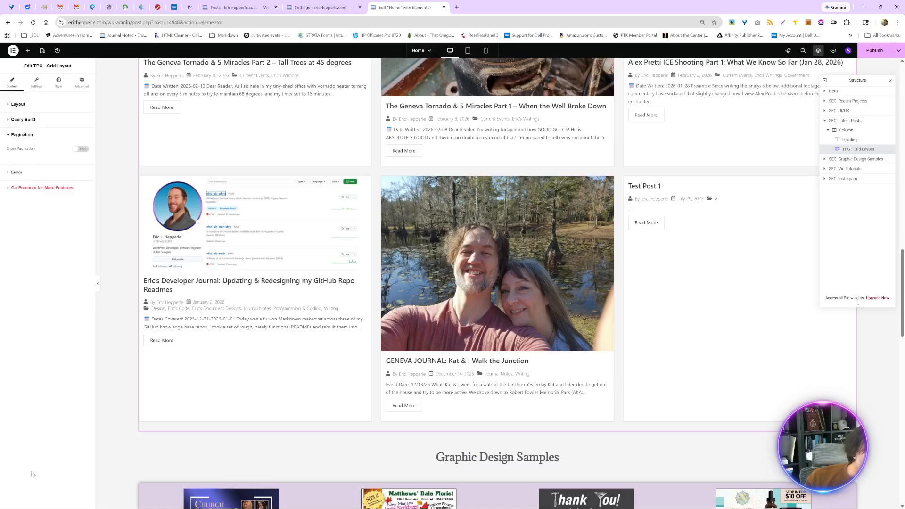
click(81, 148)
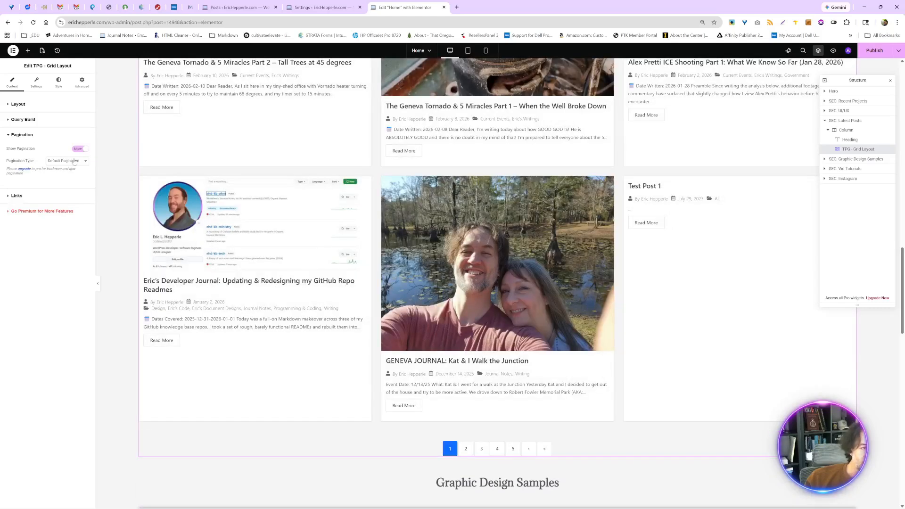
click(79, 161)
- Check the post grid's link options, try Layout 2 and Layout 3, and return to Layout 1
click(27, 196)
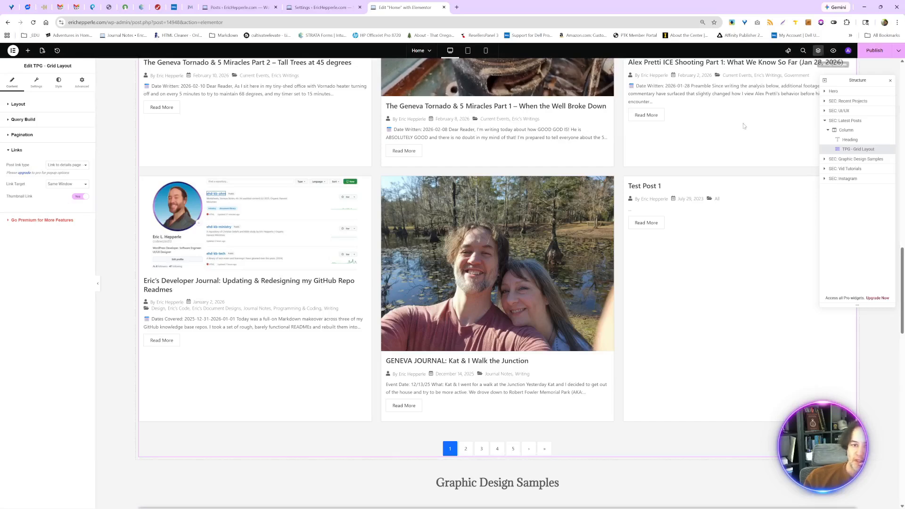
click(14, 105)
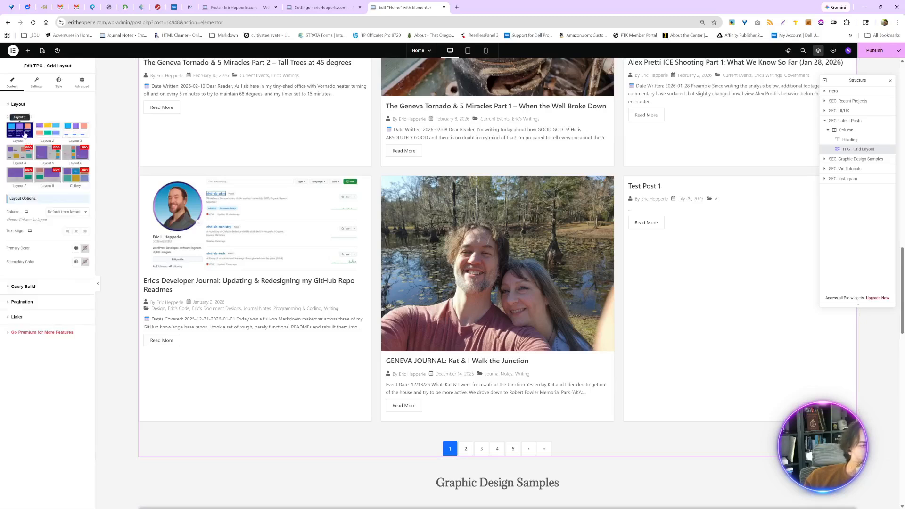
click(39, 133)
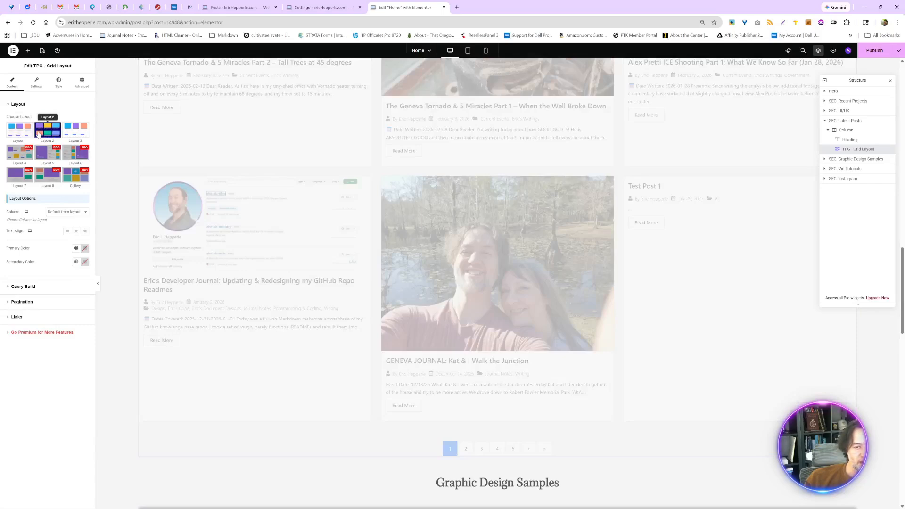
click(85, 134)
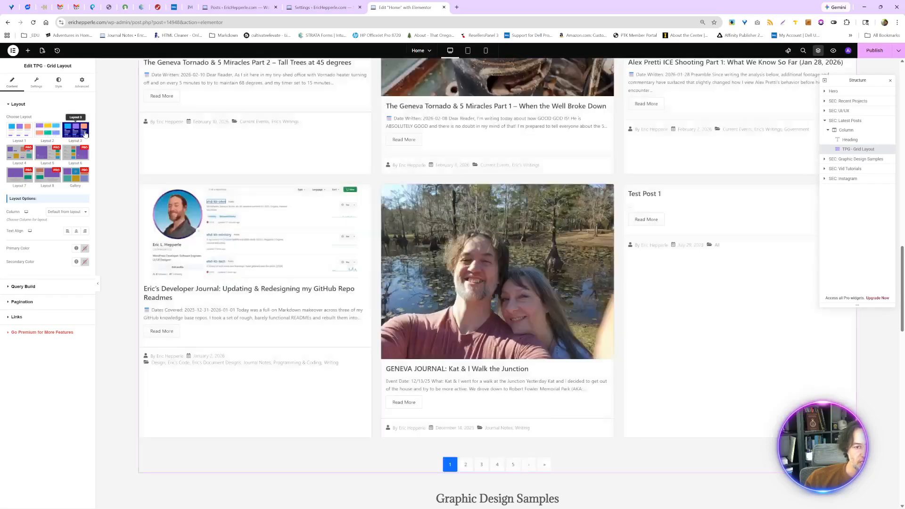
scroll(249, 249, down, 4)
scroll(249, 249, up, 5)
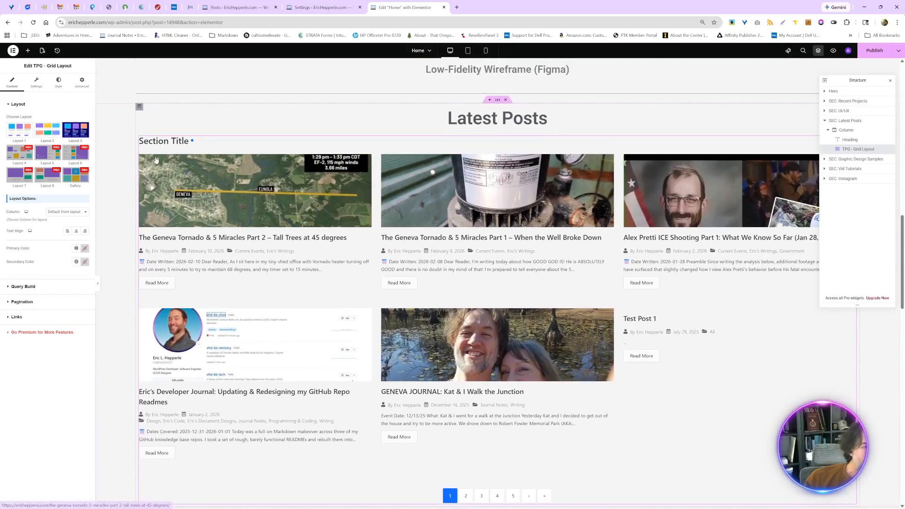
click(15, 132)
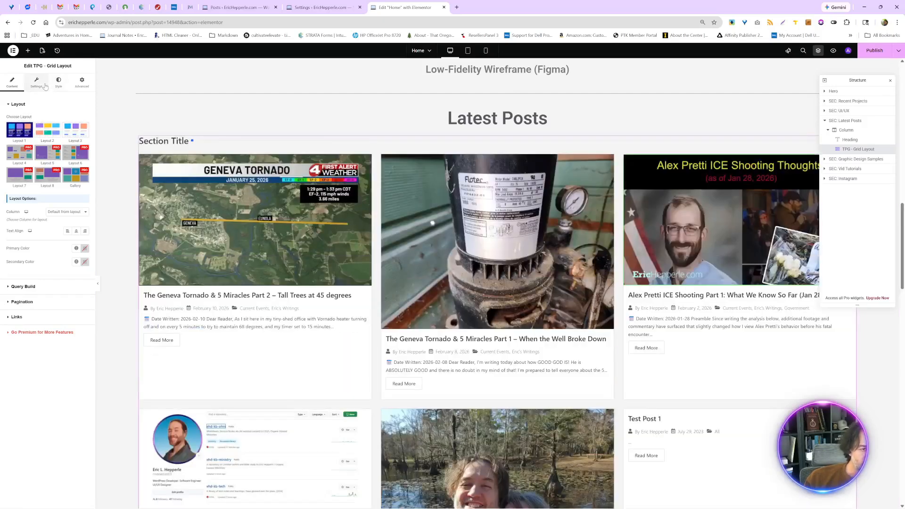
- Set the post grid to 4 columns and show post tags and the comment count on each post
click(81, 213)
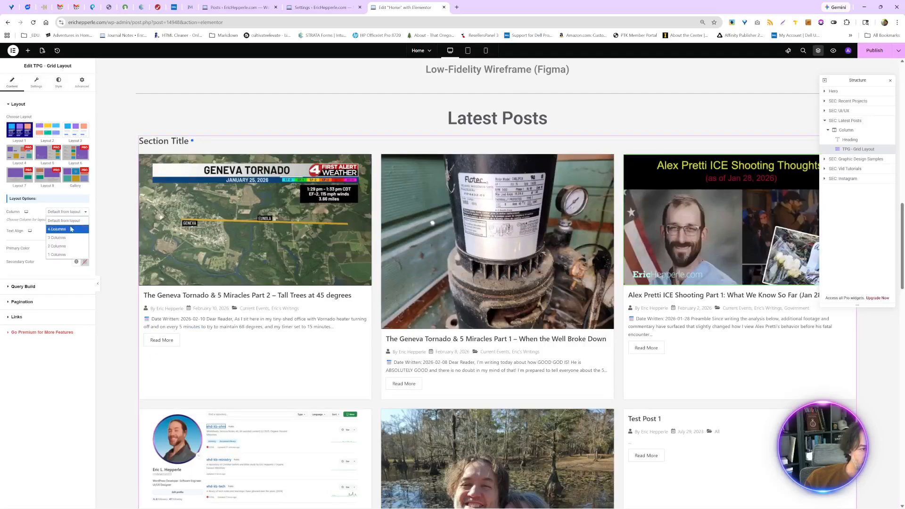
click(70, 229)
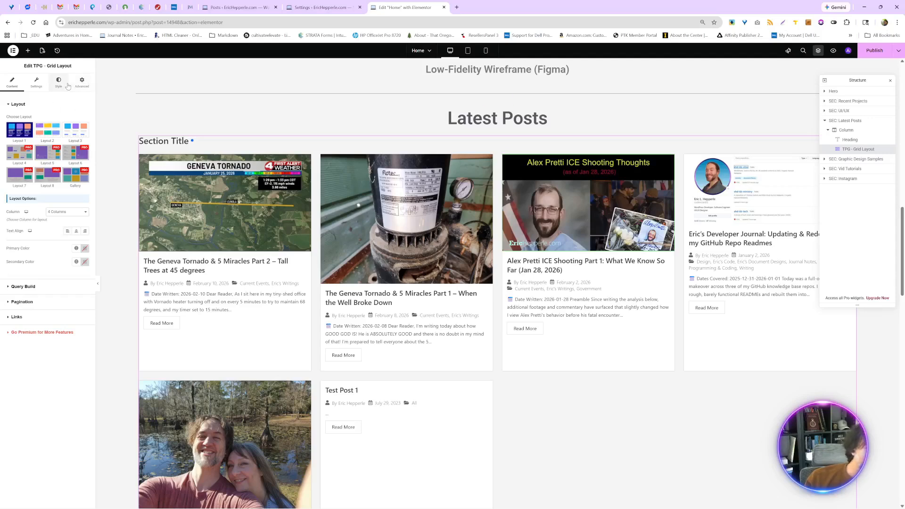
click(36, 83)
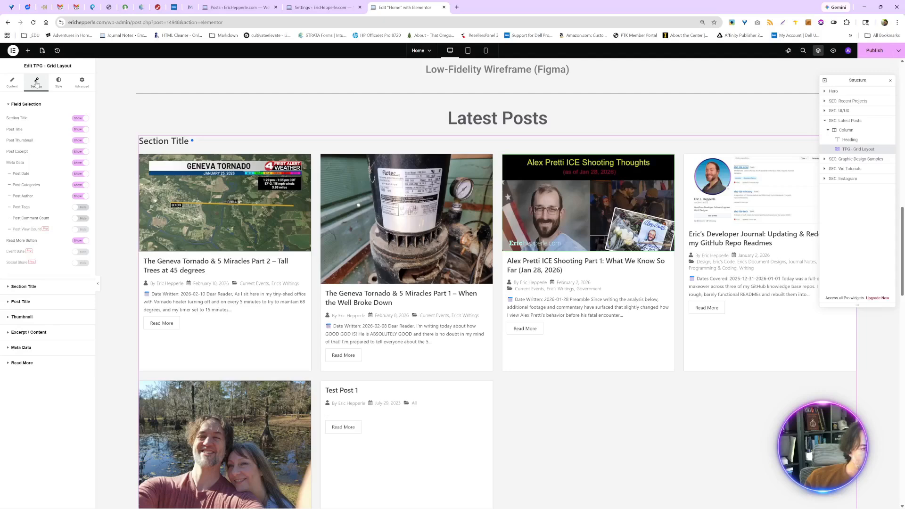
click(81, 208)
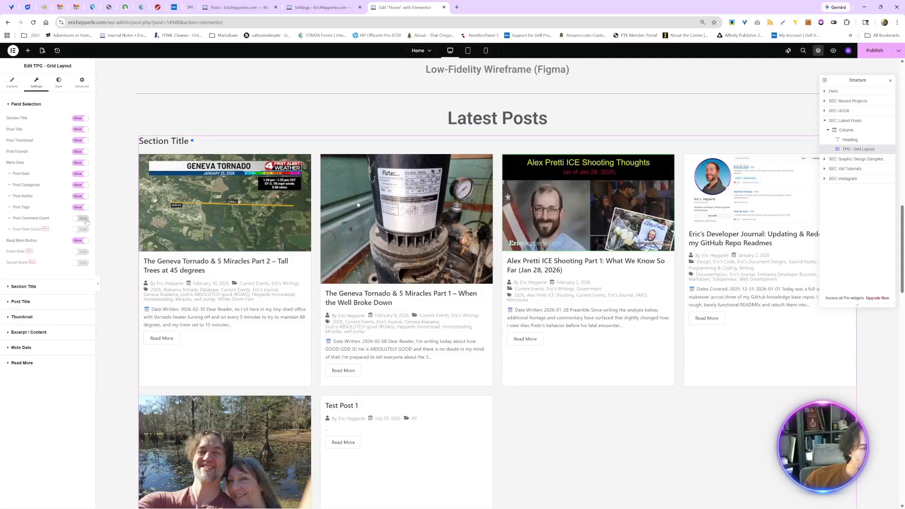
click(81, 219)
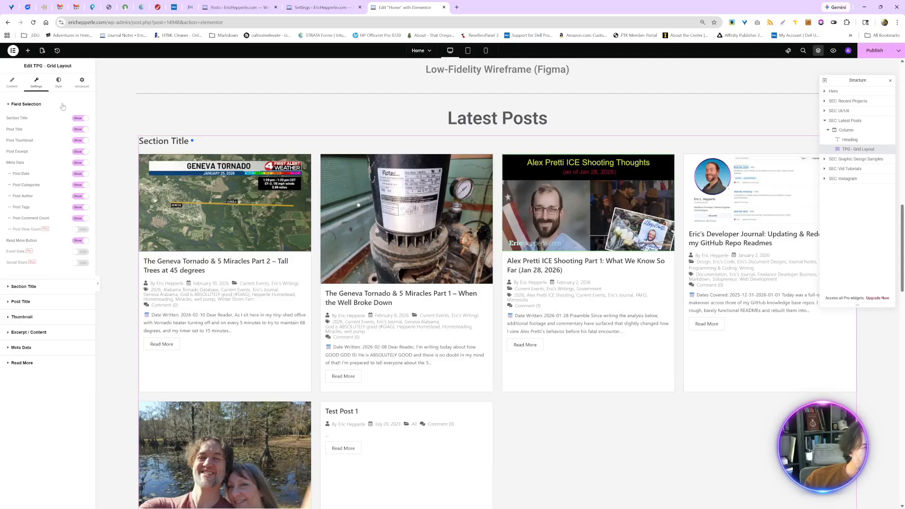
- Review the post grid's section title and post title settings
click(38, 286)
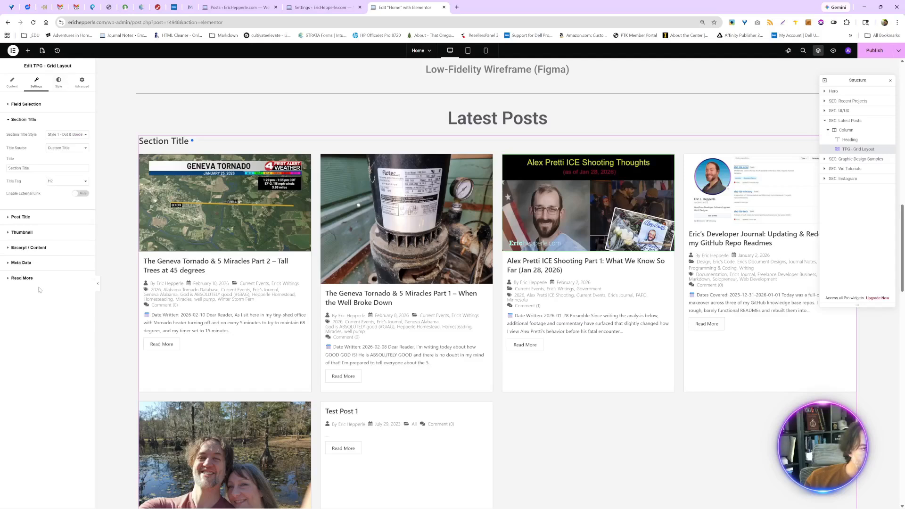
click(49, 217)
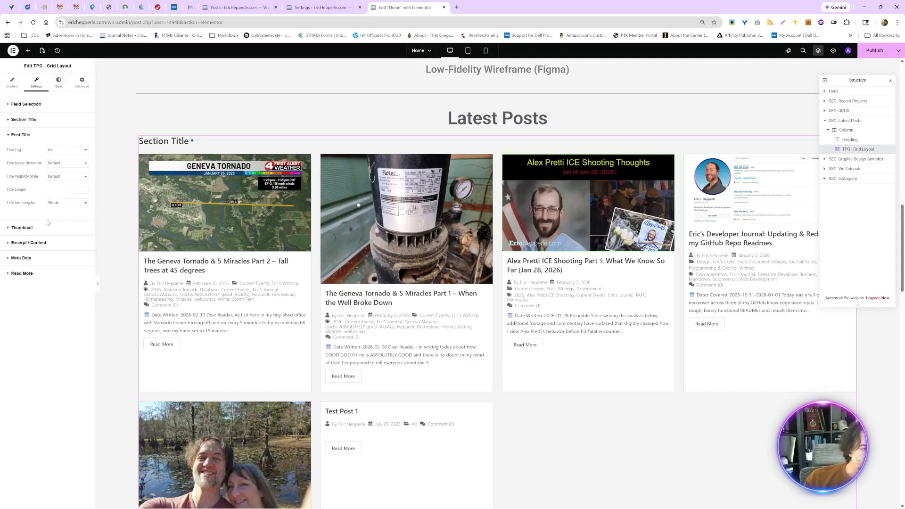
- Try the Medium 300 x 300 image resolution for the post thumbnails, and return to Medium Large
click(45, 227)
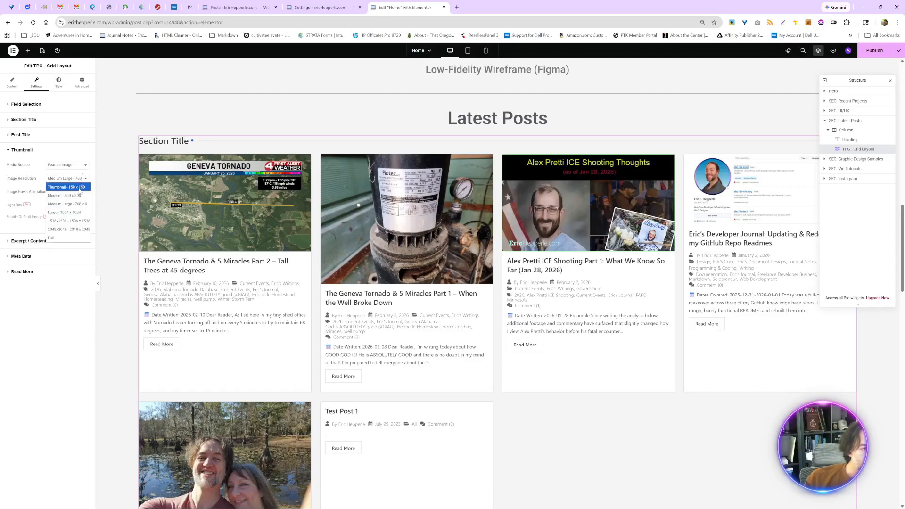
click(80, 196)
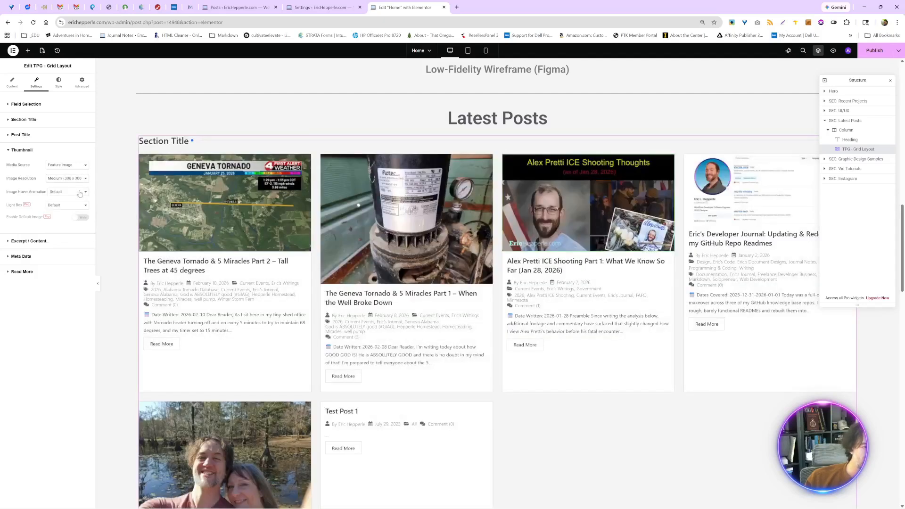
click(82, 181)
click(70, 203)
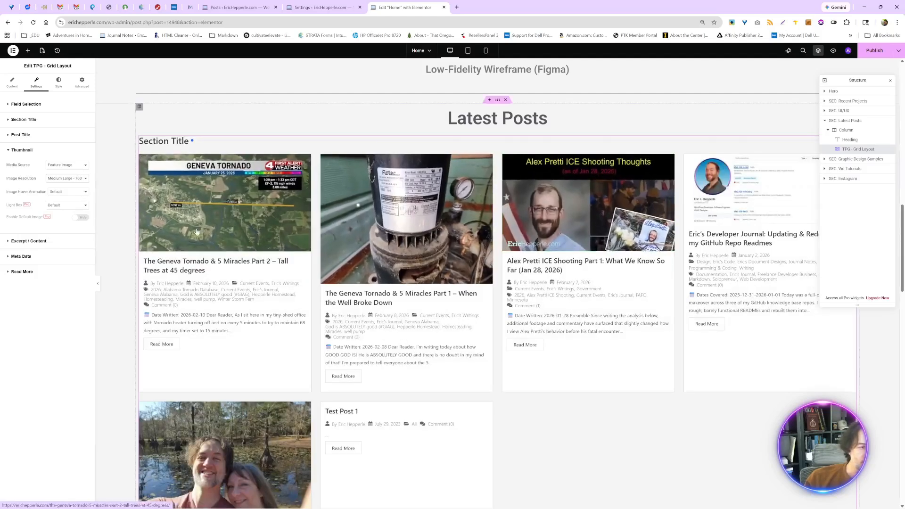
- Review the post grid's excerpt, meta data and Read More settings
click(33, 241)
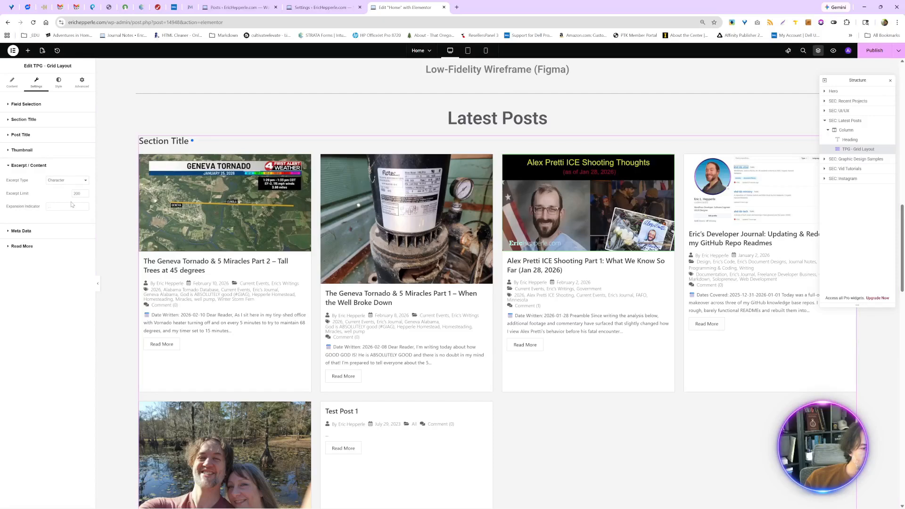
click(16, 231)
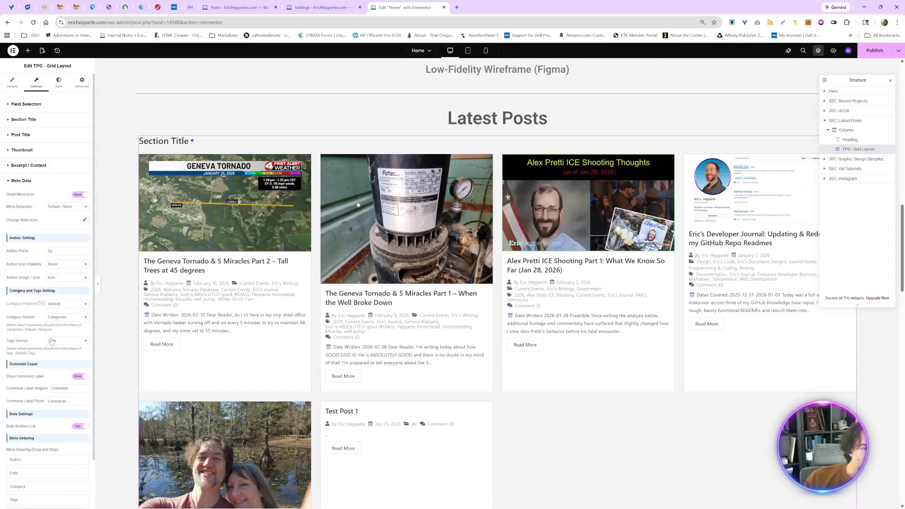
scroll(52, 340, down, 1)
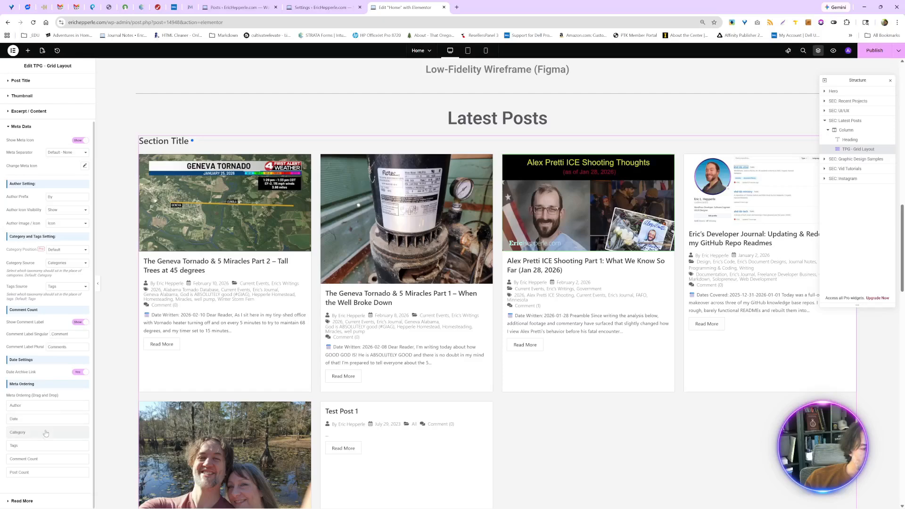
click(33, 500)
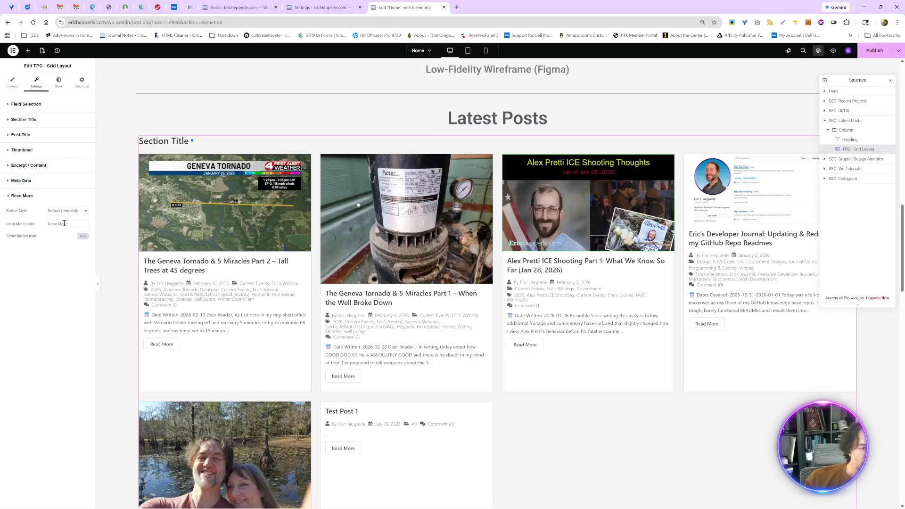
- Try showing an icon on the Read More button, and hide it again
click(78, 215)
click(29, 276)
click(81, 236)
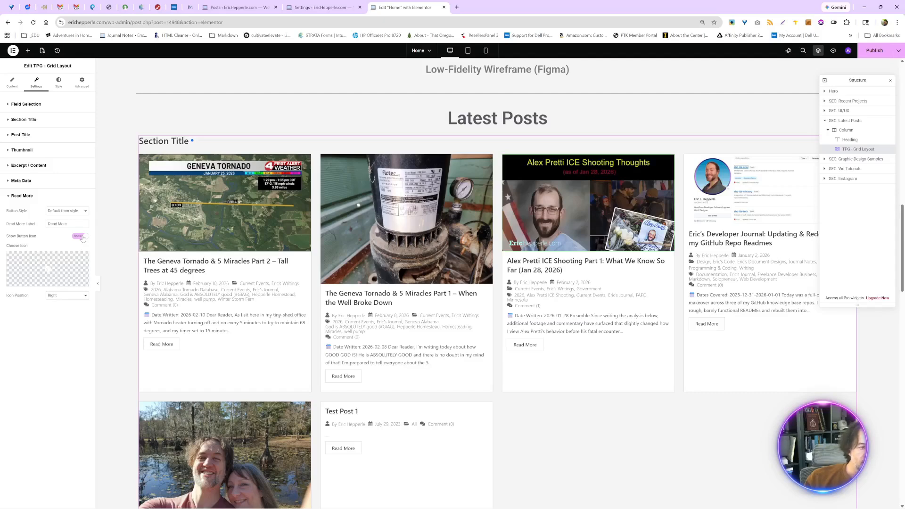
click(81, 236)
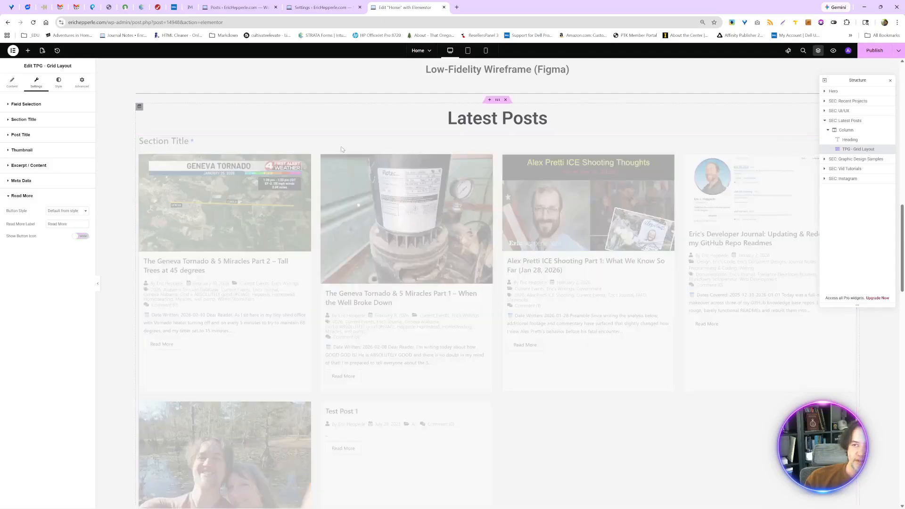
- Publish the home page changes and reload the live home page in the incognito browser window
click(878, 48)
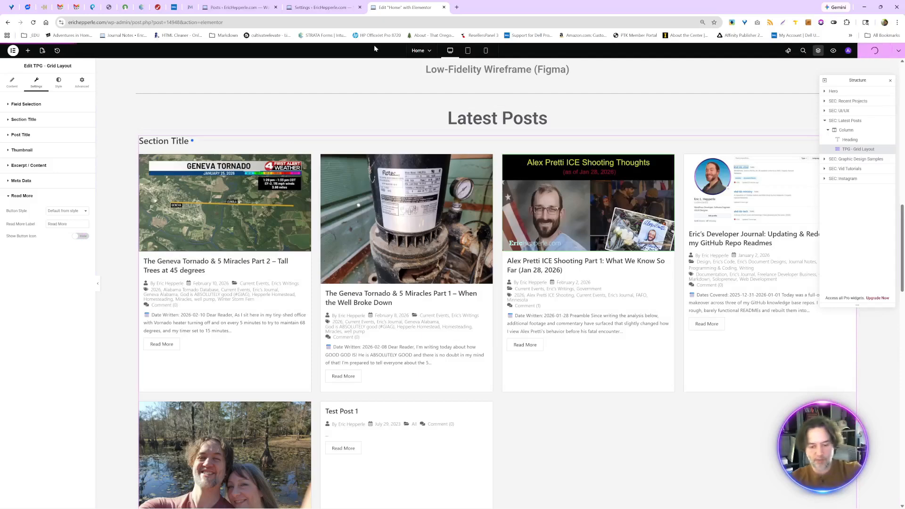
key(alt+Tab)
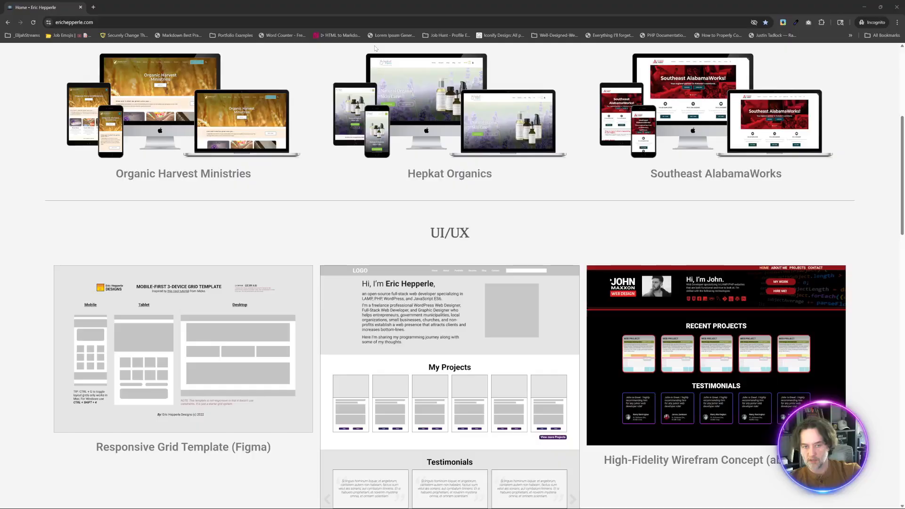
click(33, 22)
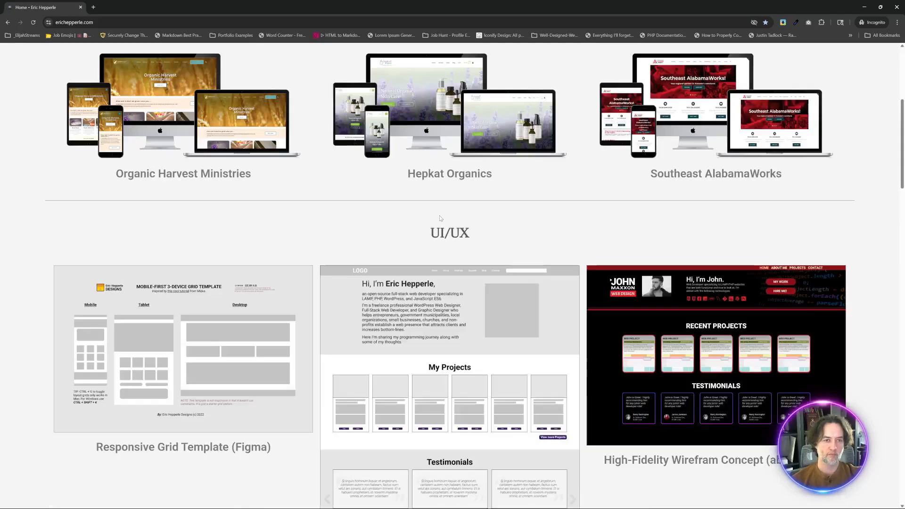
- Examine the Latest Posts grid on the live home page, including its second page of posts
scroll(439, 216, up, 5)
scroll(439, 218, down, 14)
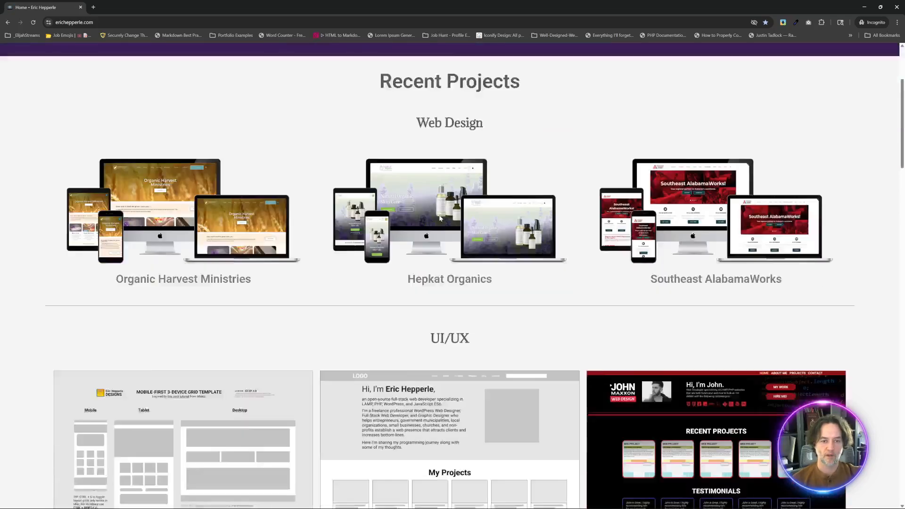
scroll(440, 218, down, 5)
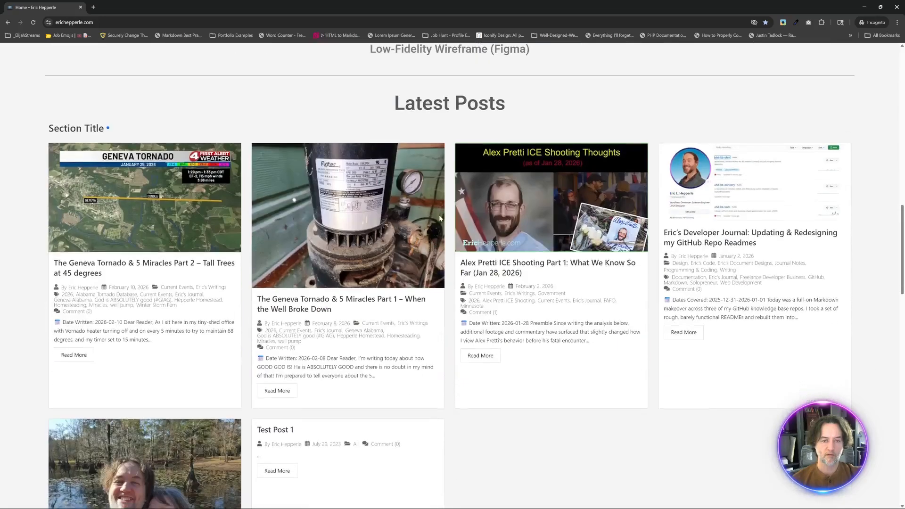
scroll(440, 218, up, 2)
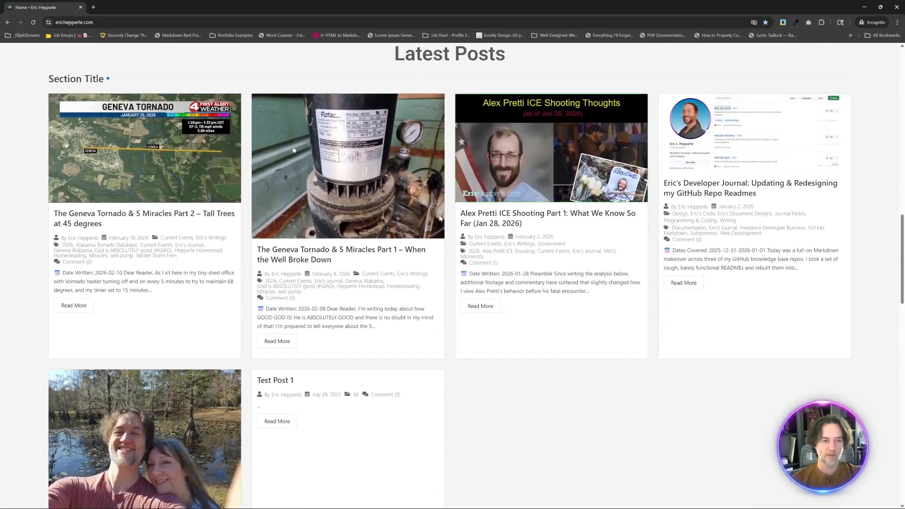
scroll(419, 163, down, 4)
scroll(419, 164, down, 2)
scroll(418, 162, up, 2)
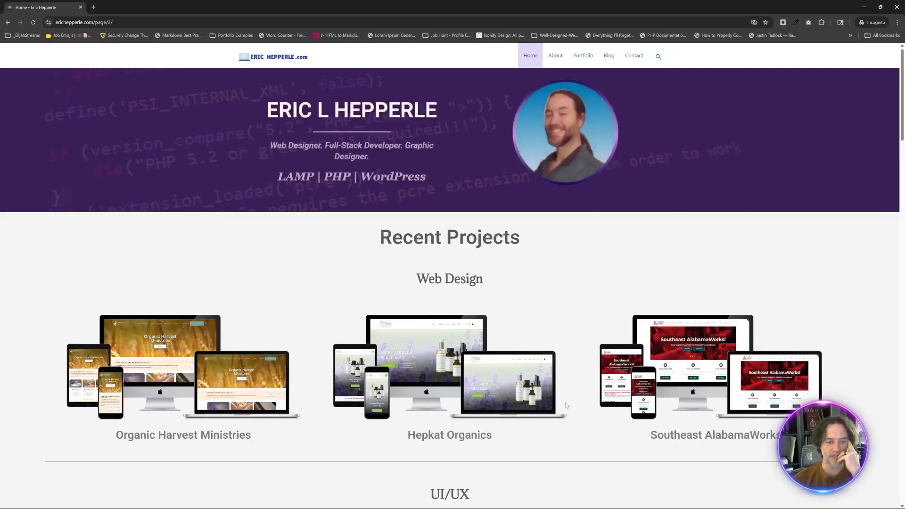
scroll(567, 405, down, 4)
scroll(567, 404, down, 10)
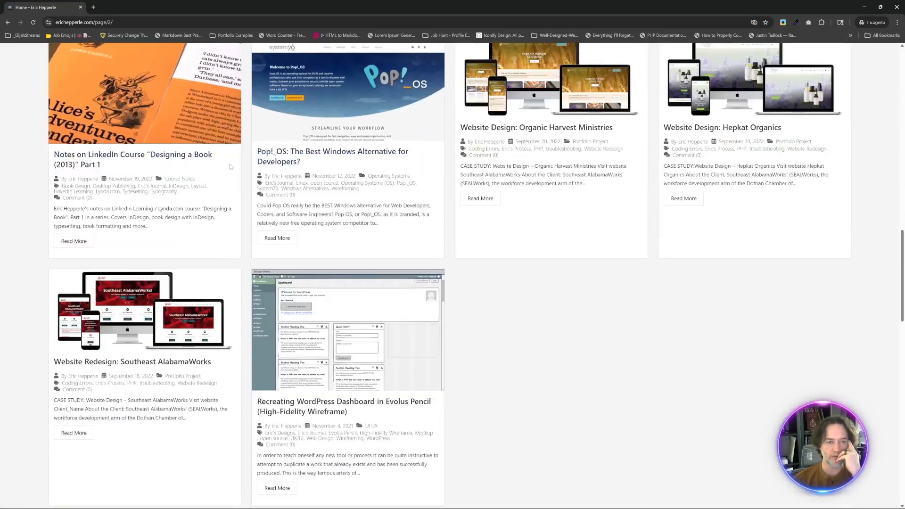
- Return to the Elementor editor, set the post grid to display 8 posts per page, and publish the change
key(alt+Tab)
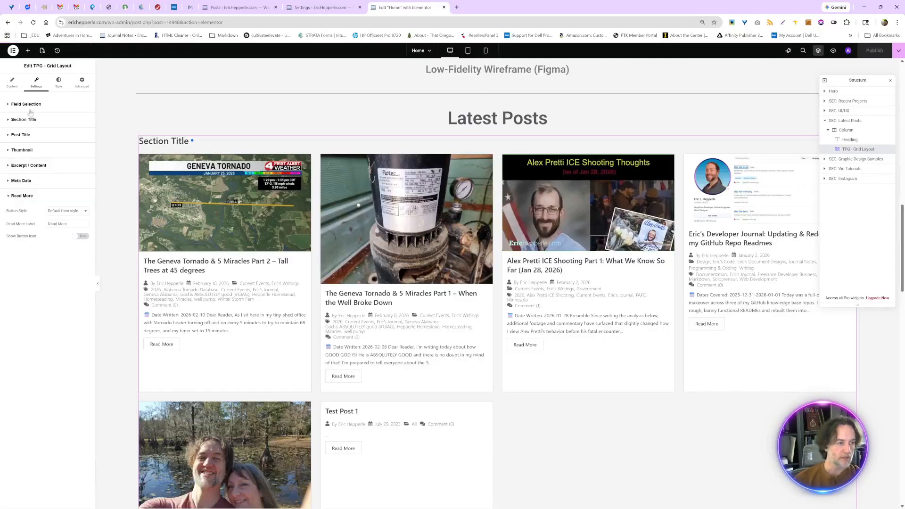
click(12, 81)
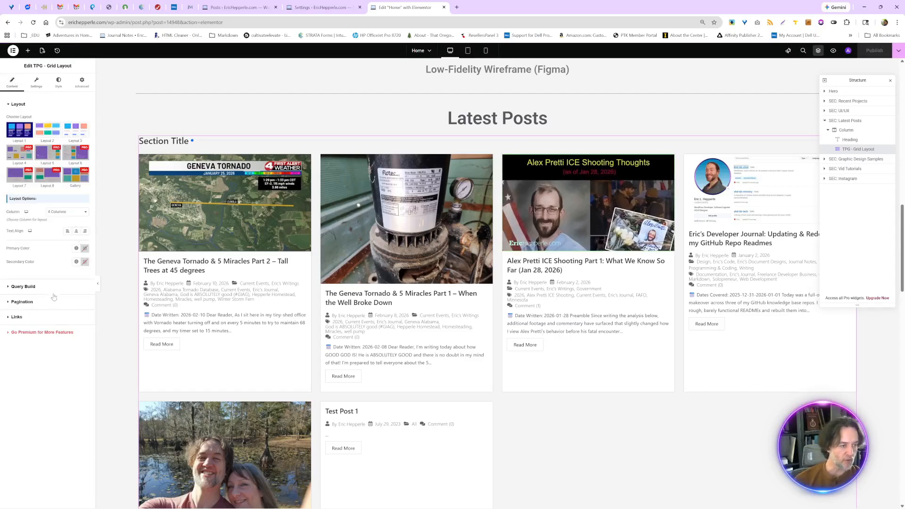
click(23, 287)
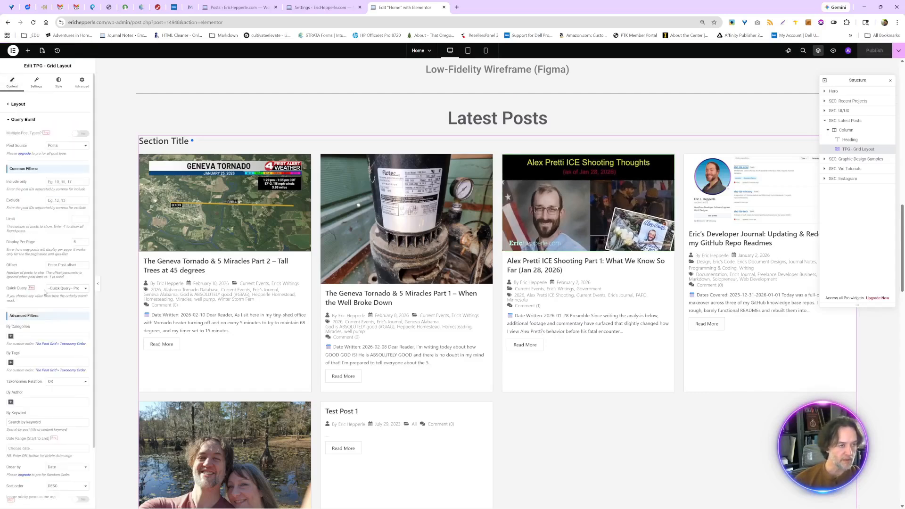
click(85, 241)
click(85, 242)
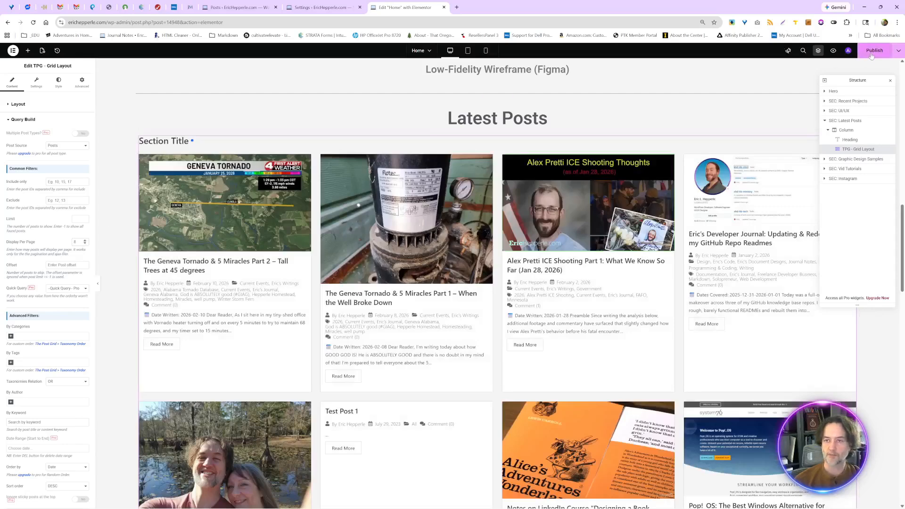
click(871, 56)
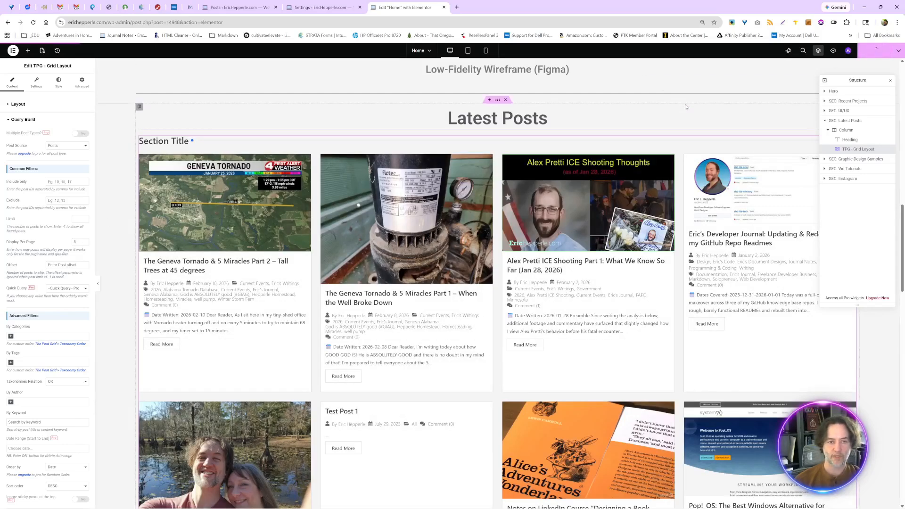
- Switch to the live site and check where the Latest Posts section sits among the home page sections
key(alt+Tab)
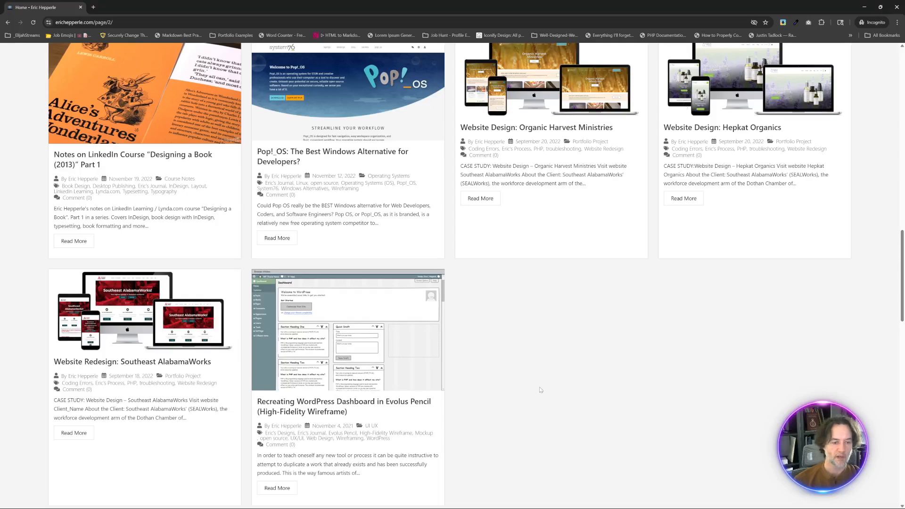
scroll(540, 389, down, 3)
scroll(540, 389, up, 10)
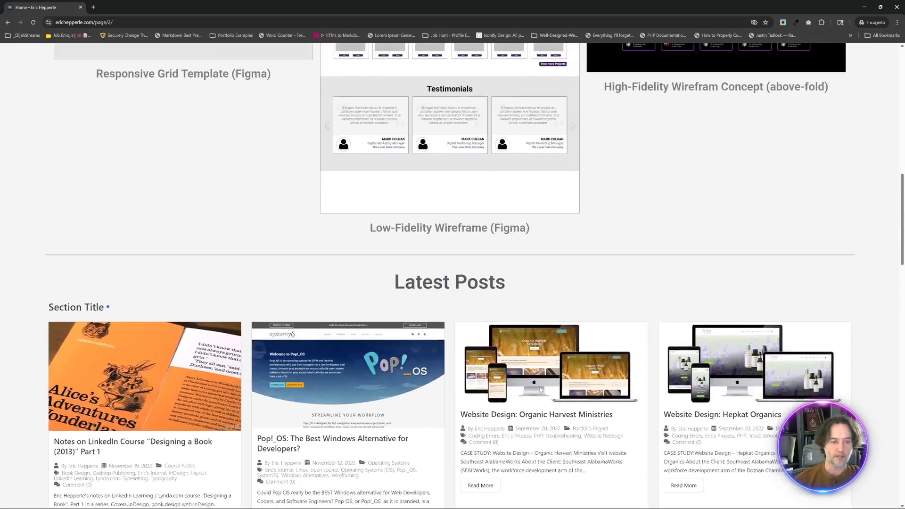
scroll(540, 389, up, 10)
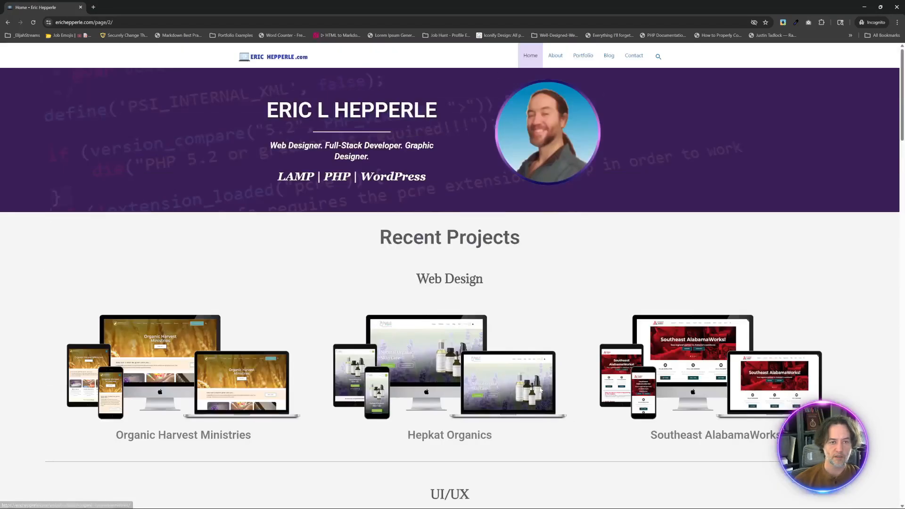
scroll(540, 389, down, 10)
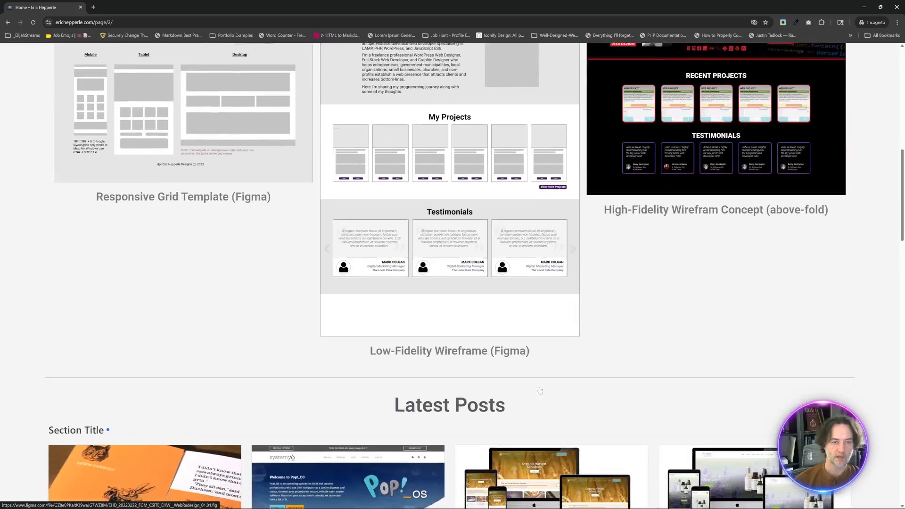
scroll(540, 390, down, 1)
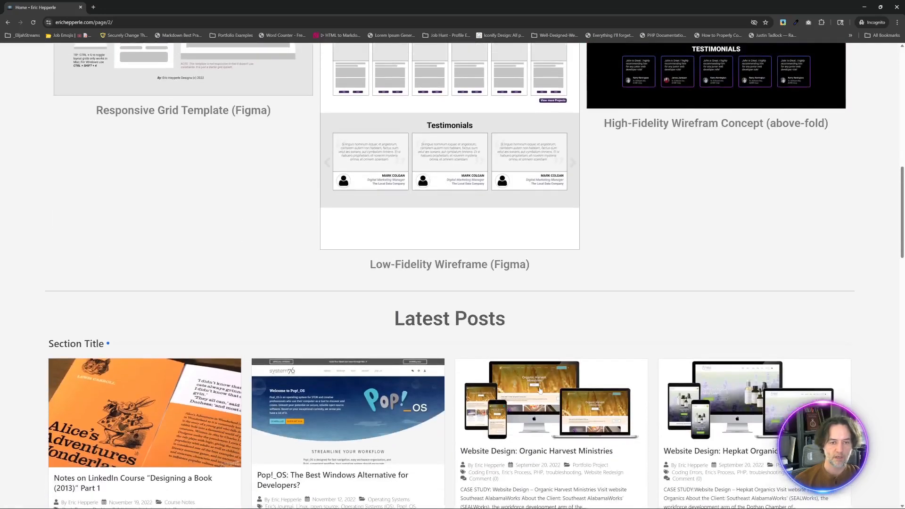
scroll(540, 391, up, 11)
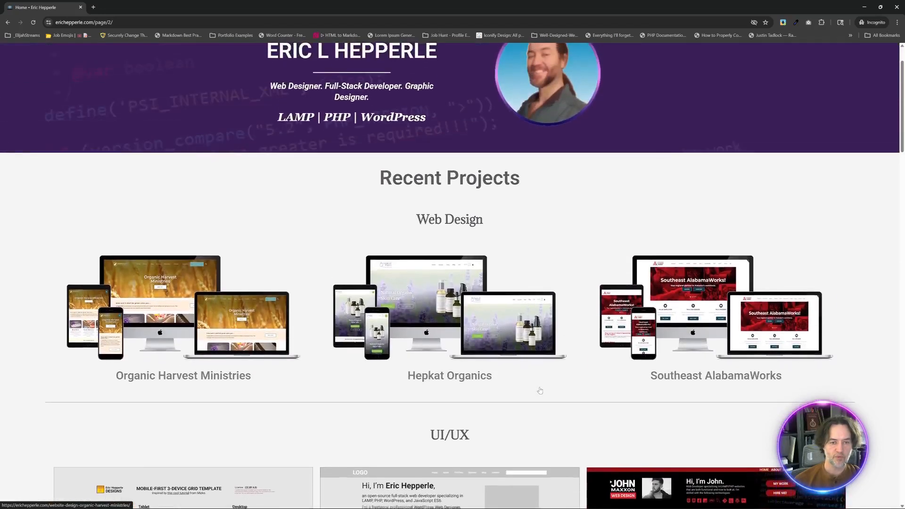
- In the Elementor editor, move the Latest Posts section directly below the Hero section, save the page, and view it on the live site
key(alt+Tab)
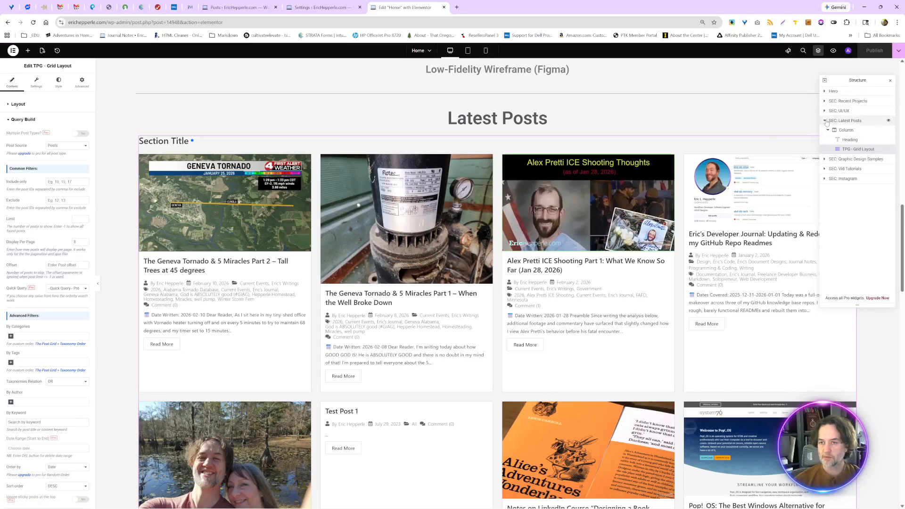
click(843, 121)
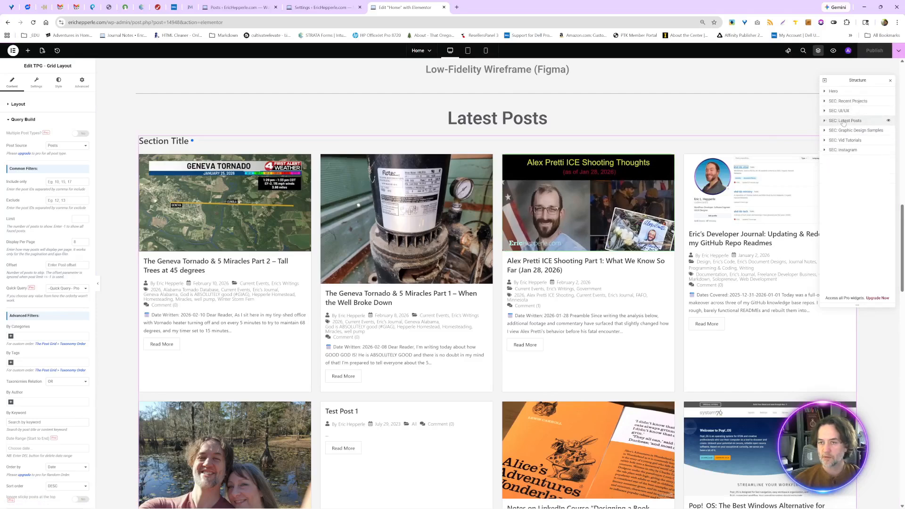
drag(843, 122, 843, 102)
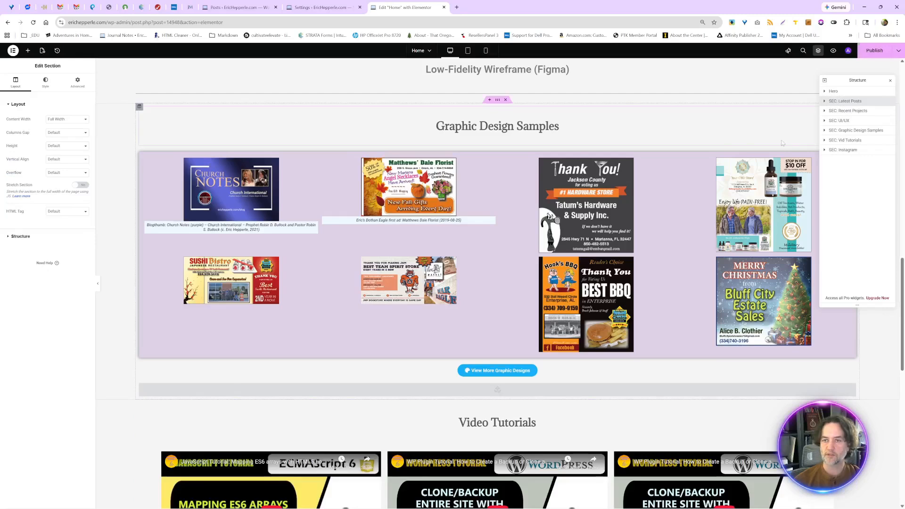
key(ctrl+s)
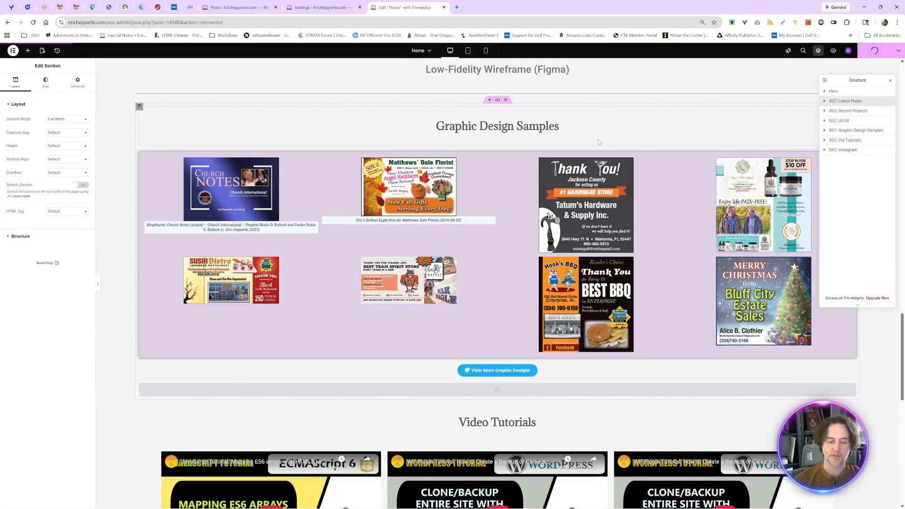
key(alt+Tab)
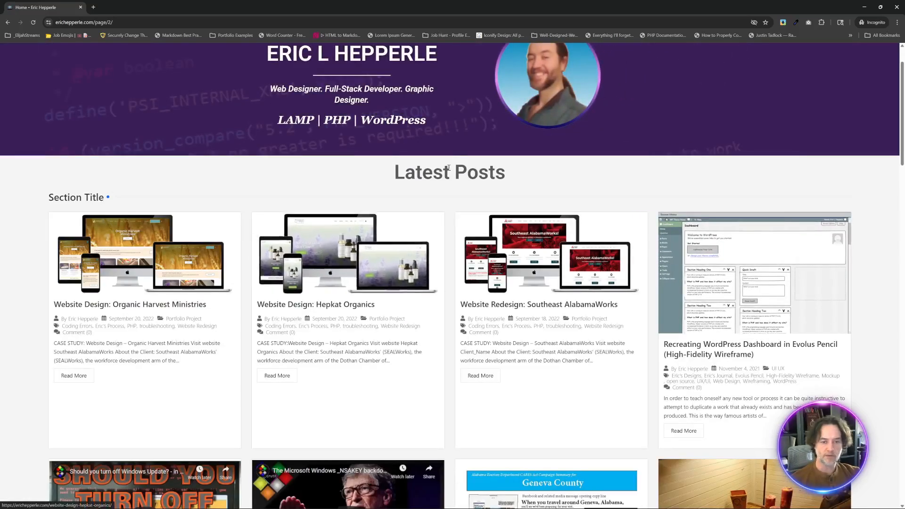
- Review the second page of the Latest Posts grid on the live home page, from the hero down to its pagination
scroll(683, 250, down, 7)
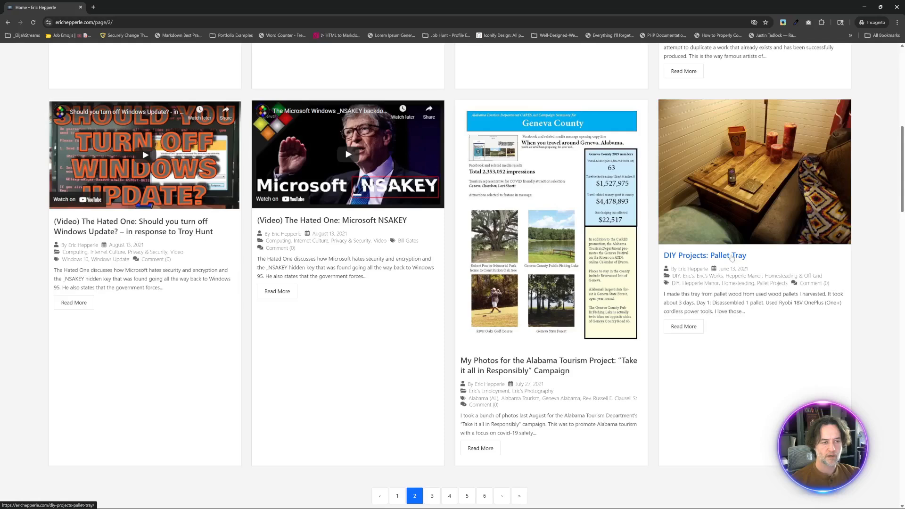
scroll(731, 257, down, 1)
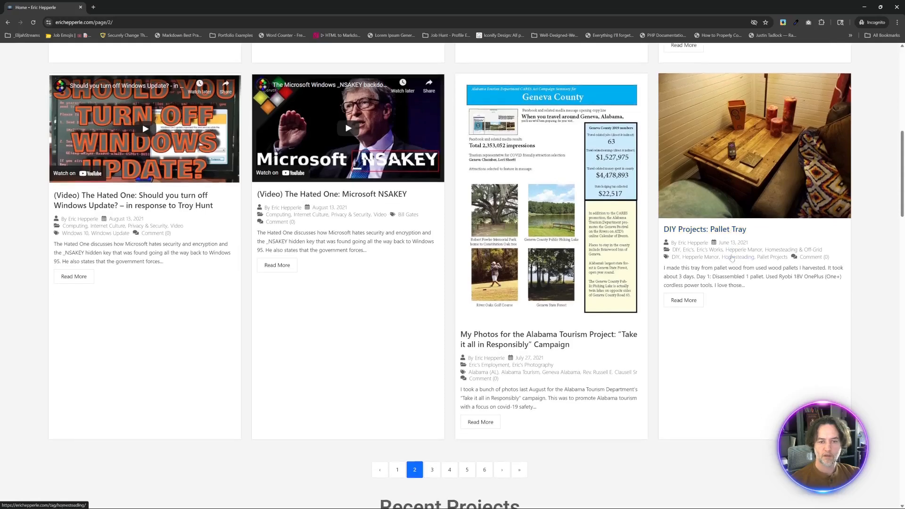
scroll(731, 258, down, 3)
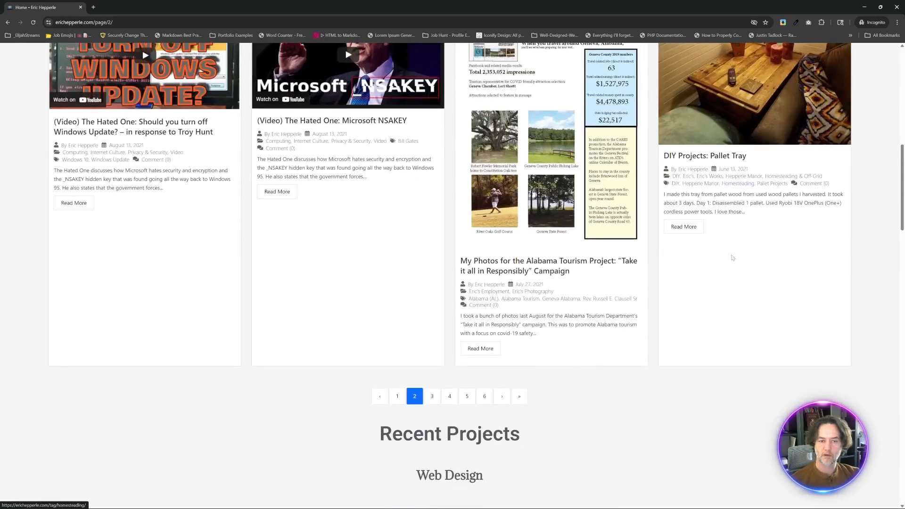
scroll(732, 258, up, 5)
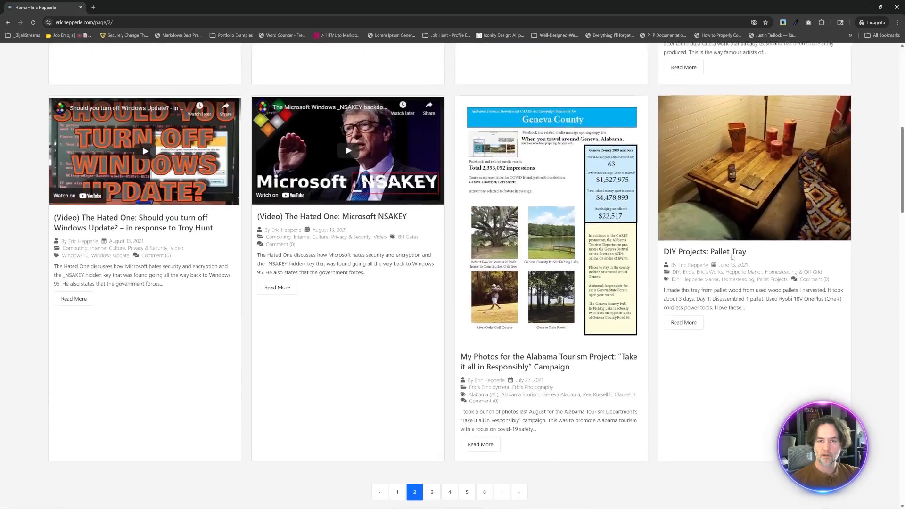
scroll(731, 258, up, 7)
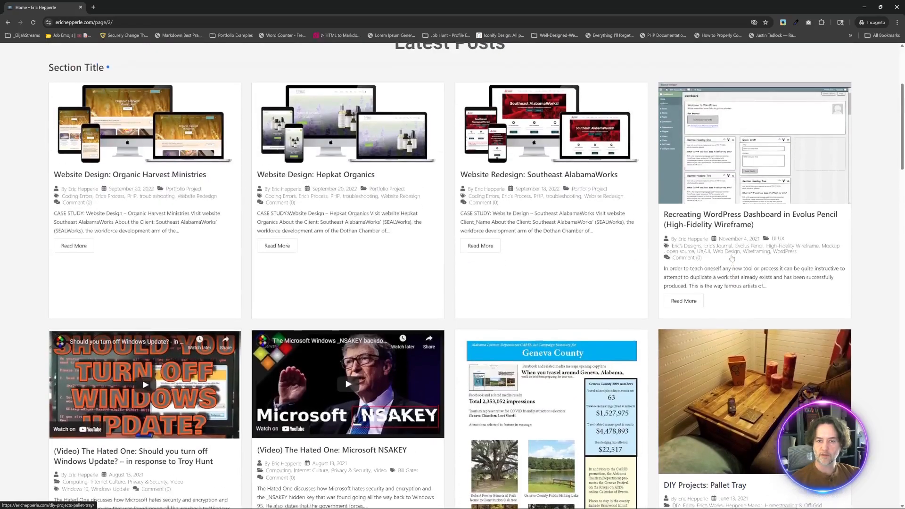
scroll(732, 258, up, 2)
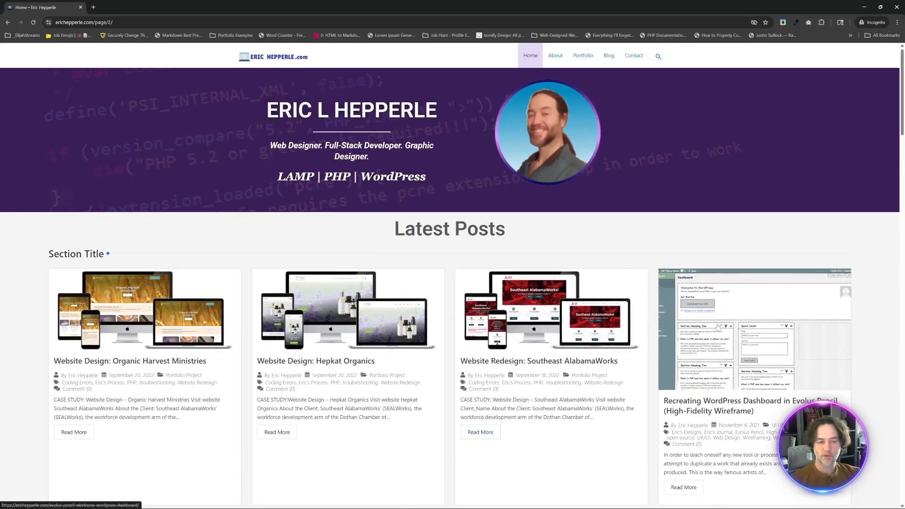
- Check how the Recent Projects, UI/UX and Graphic Design Samples sections follow the Latest Posts grid on the live page
scroll(718, 324, down, 3)
scroll(717, 324, down, 10)
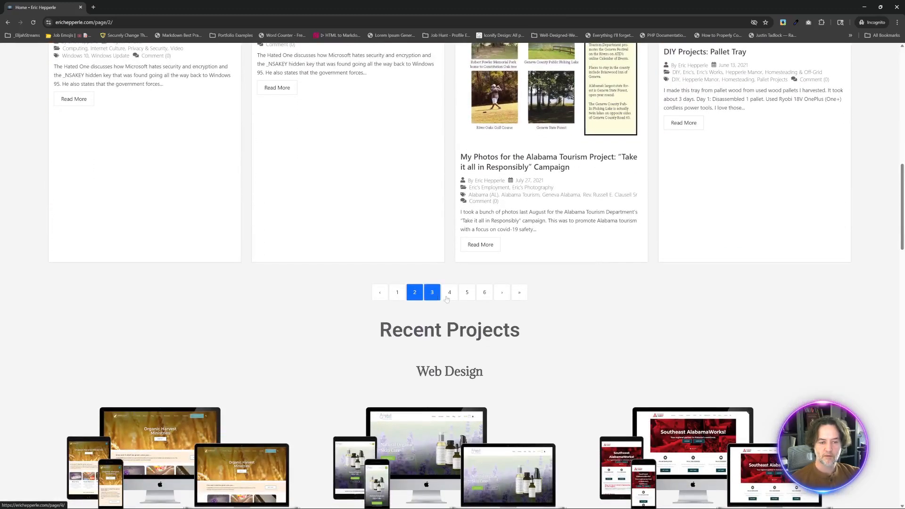
scroll(551, 365, down, 10)
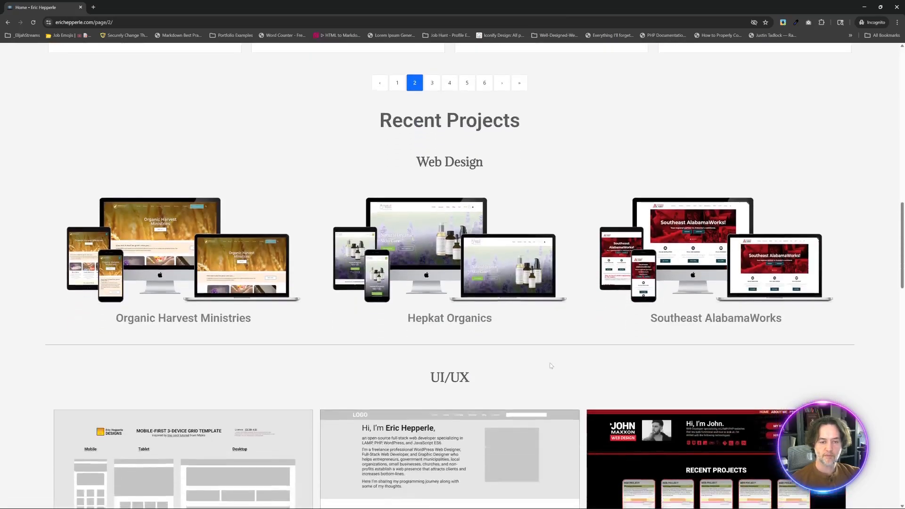
scroll(550, 366, down, 3)
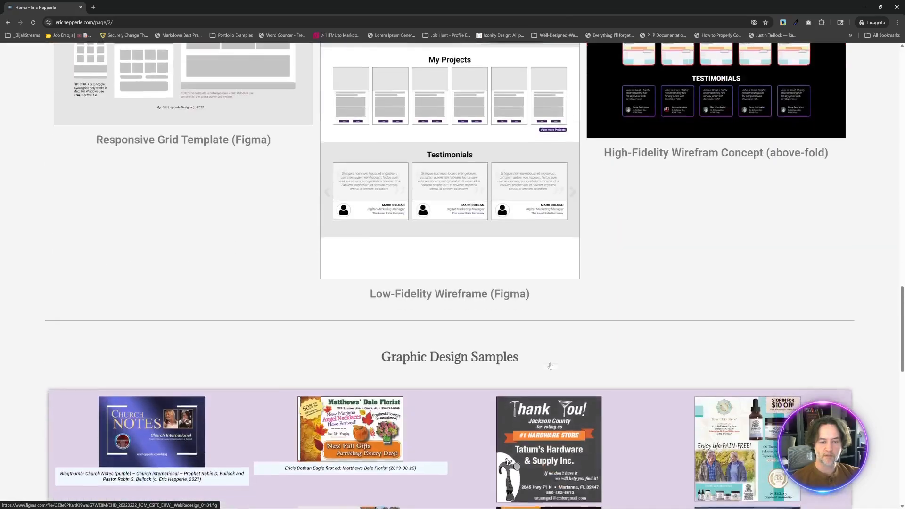
scroll(550, 366, up, 5)
scroll(551, 366, up, 15)
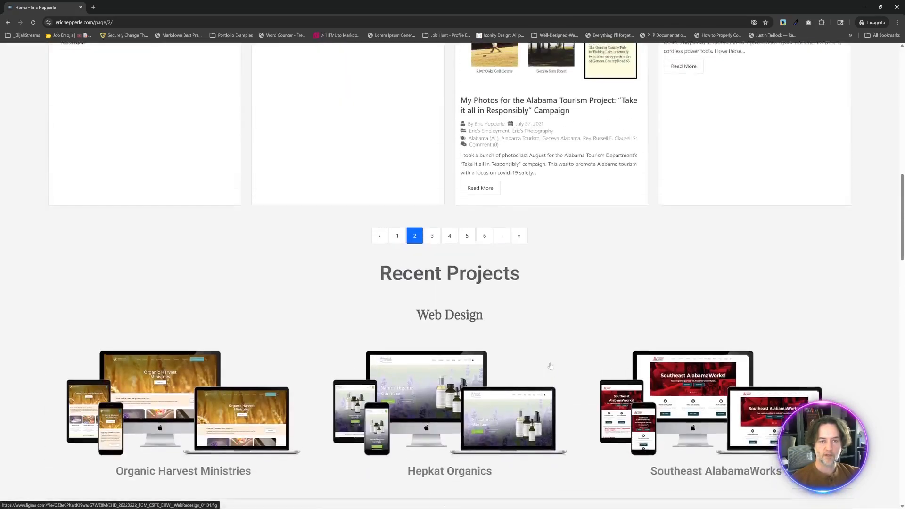
scroll(550, 367, up, 4)
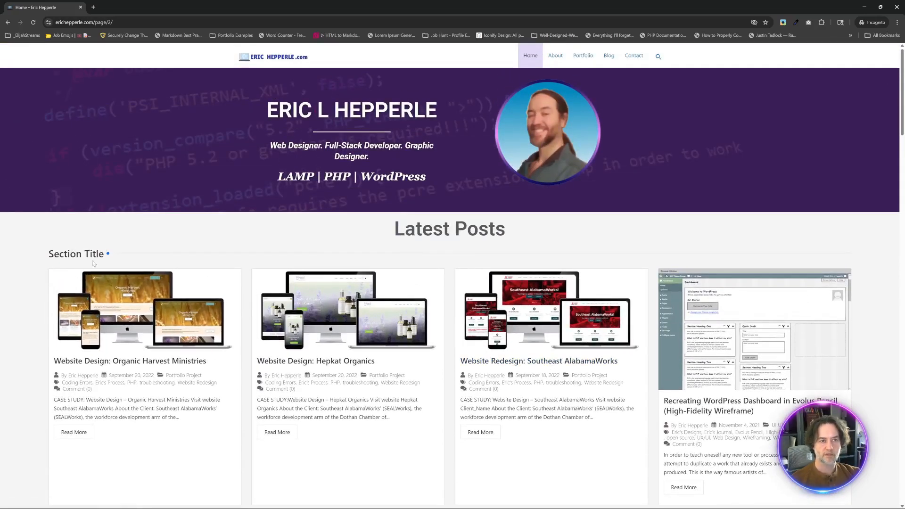
- Switch to the Elementor editor and compare its Latest Posts grid with the one on the live home page
key(alt+Tab)
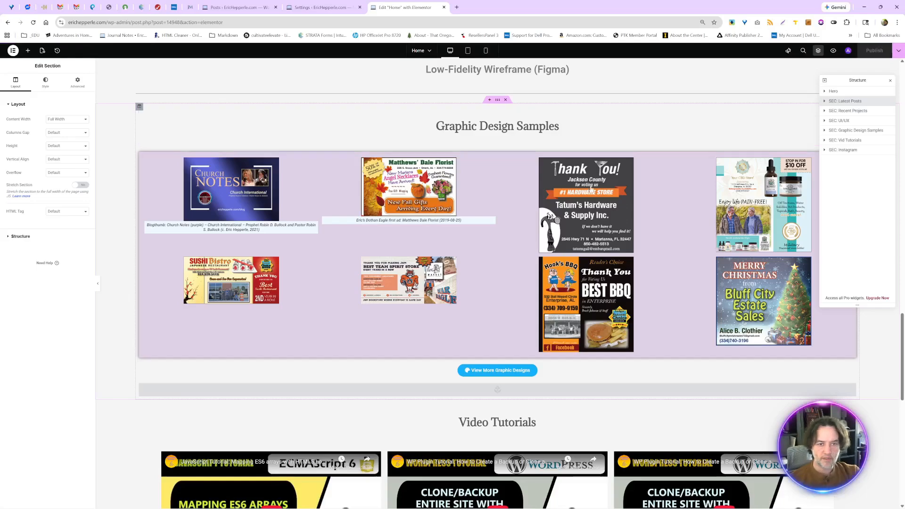
scroll(568, 293, up, 15)
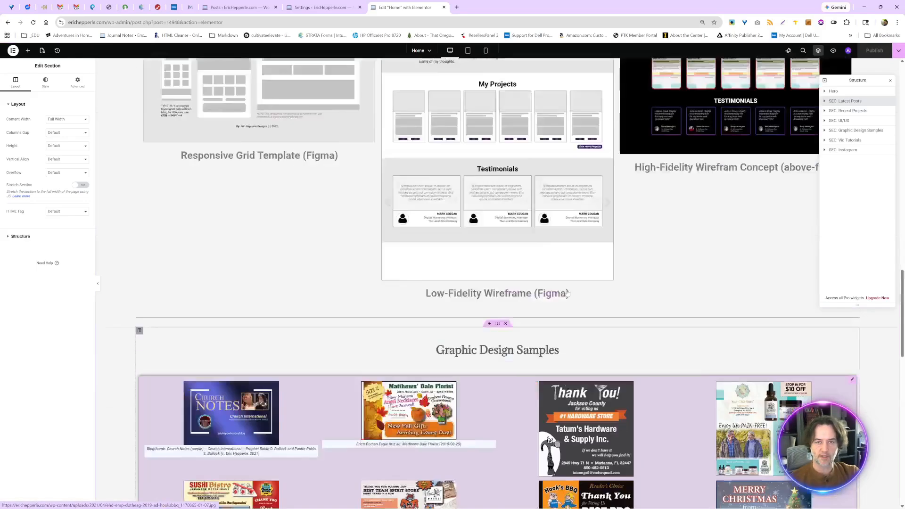
scroll(568, 293, up, 7)
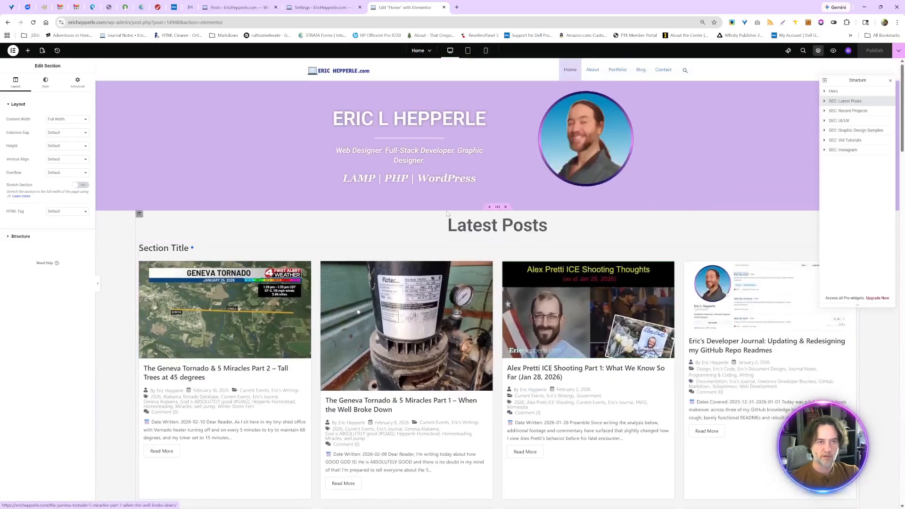
key(alt+Tab)
scroll(380, 258, down, 10)
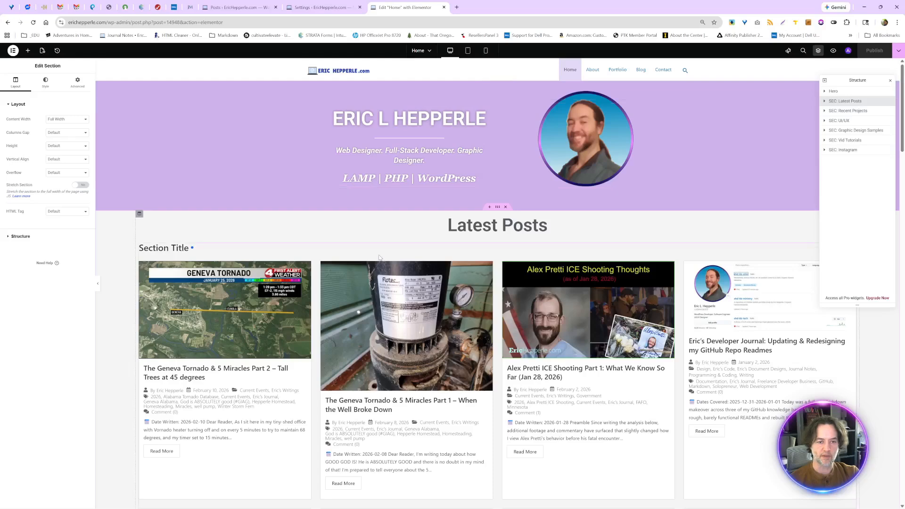
scroll(386, 401, down, 4)
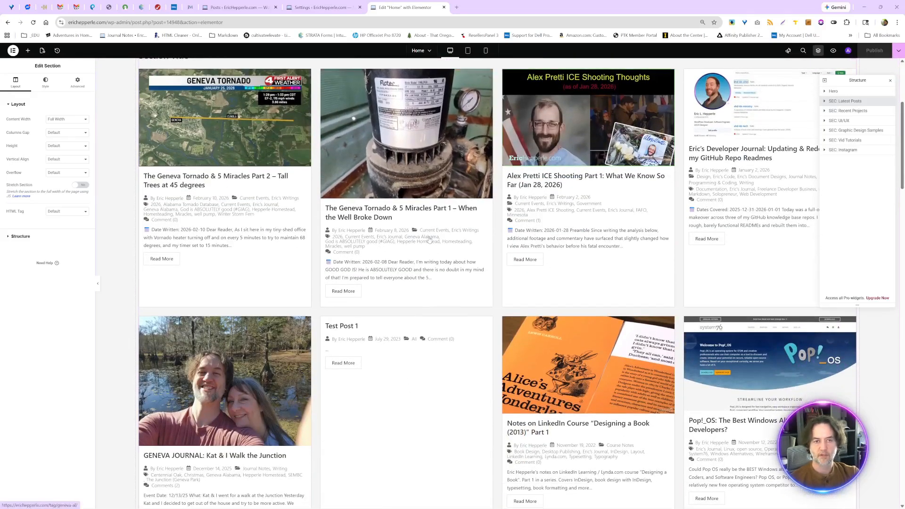
key(alt+Tab)
key(alt+Tab)
scroll(428, 238, up, 4)
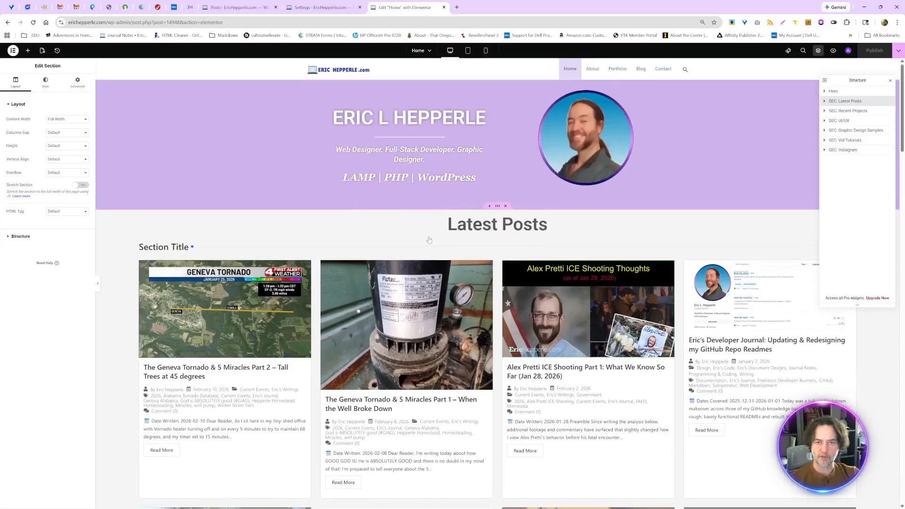
scroll(429, 240, down, 10)
scroll(429, 239, up, 10)
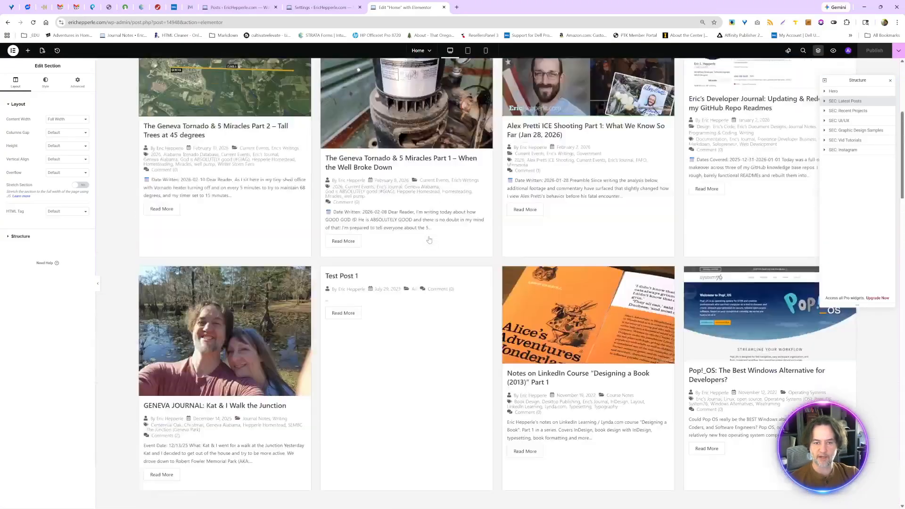
- Switch to the live site, go to page 1 of the Latest Posts grid, and look over its posts
key(alt+Tab)
scroll(428, 236, up, 8)
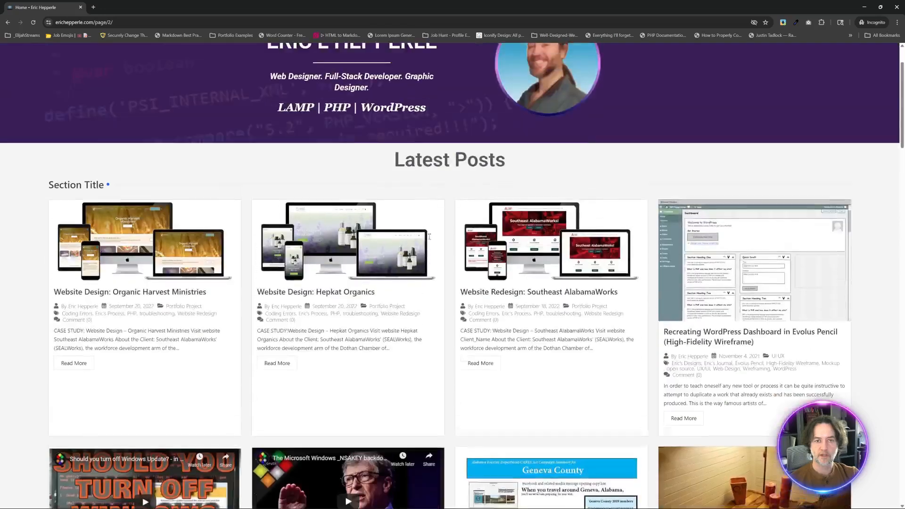
scroll(429, 237, down, 2)
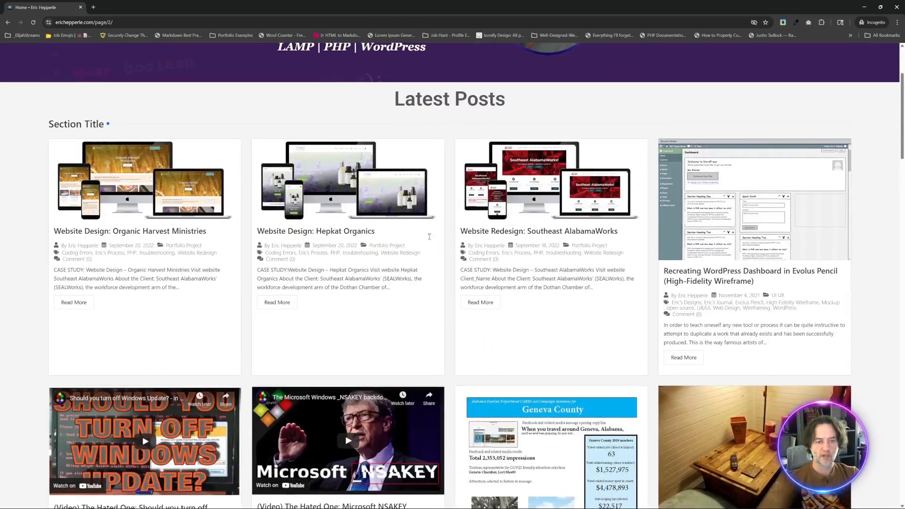
scroll(429, 236, down, 10)
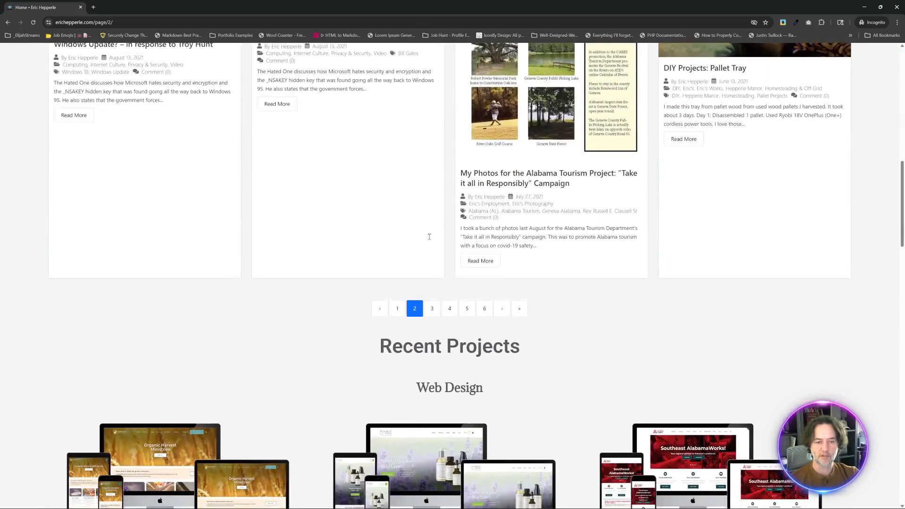
scroll(429, 236, down, 1)
click(398, 296)
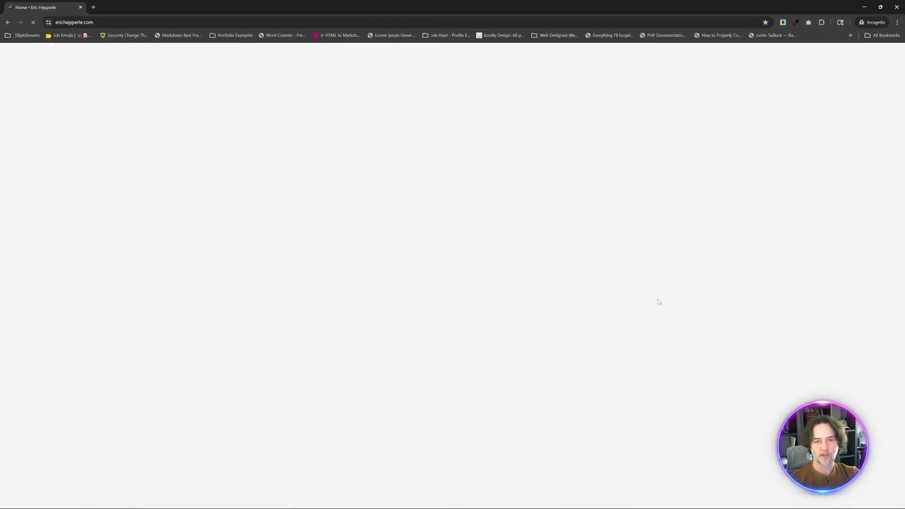
scroll(658, 302, down, 4)
scroll(658, 302, down, 2)
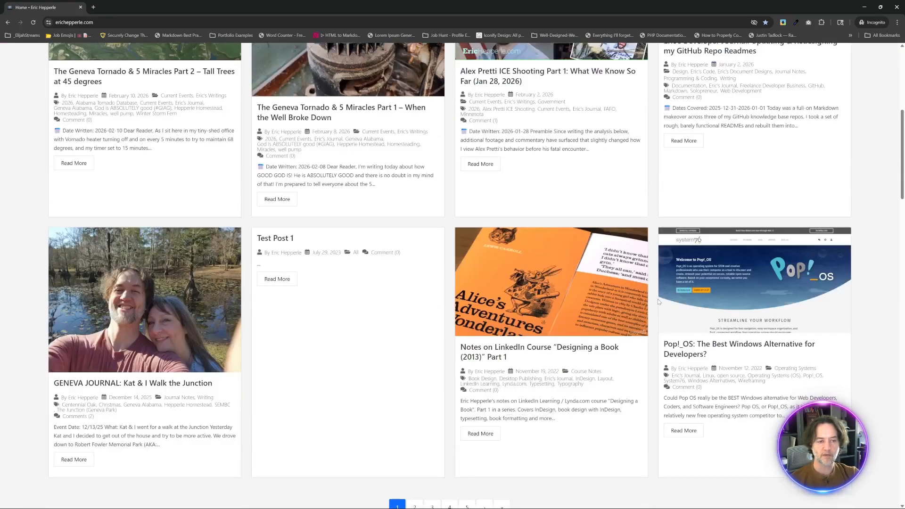
- In the Elementor editor, hide the post grid's Section Title, publish the change, and check the live home page
key(alt+Tab)
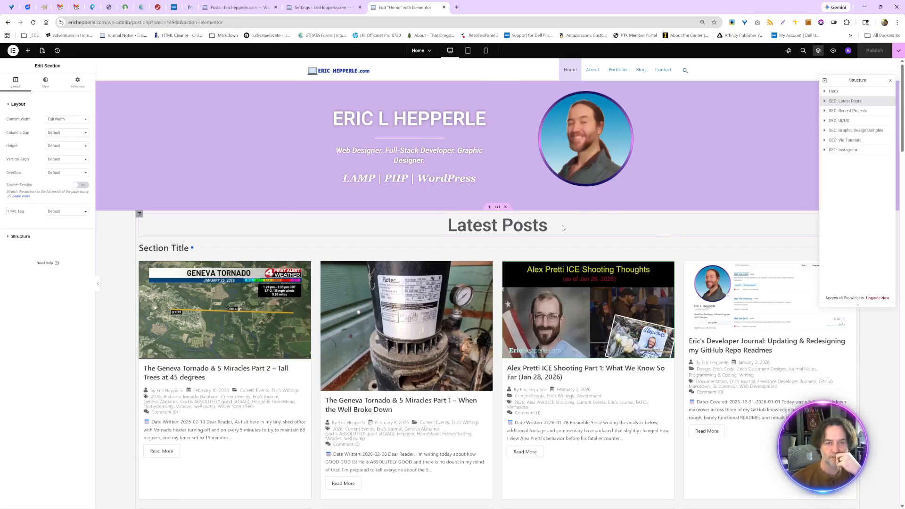
click(244, 249)
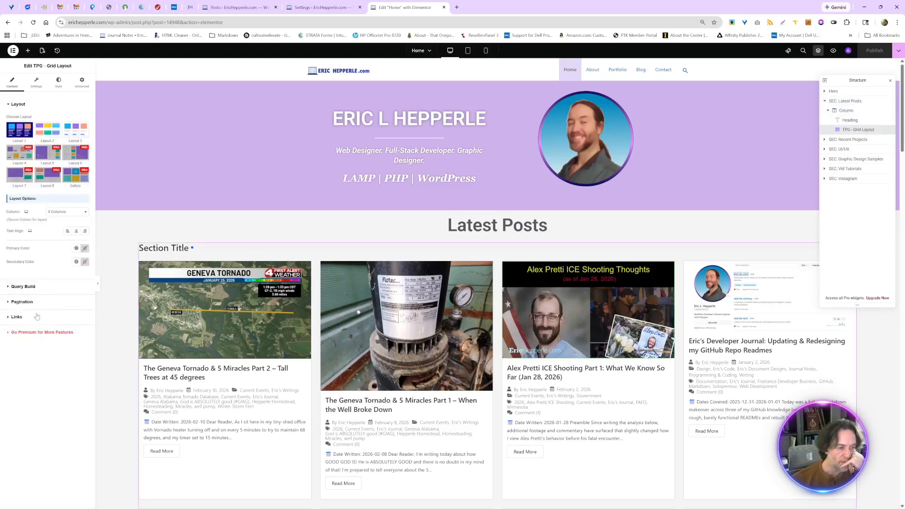
click(36, 88)
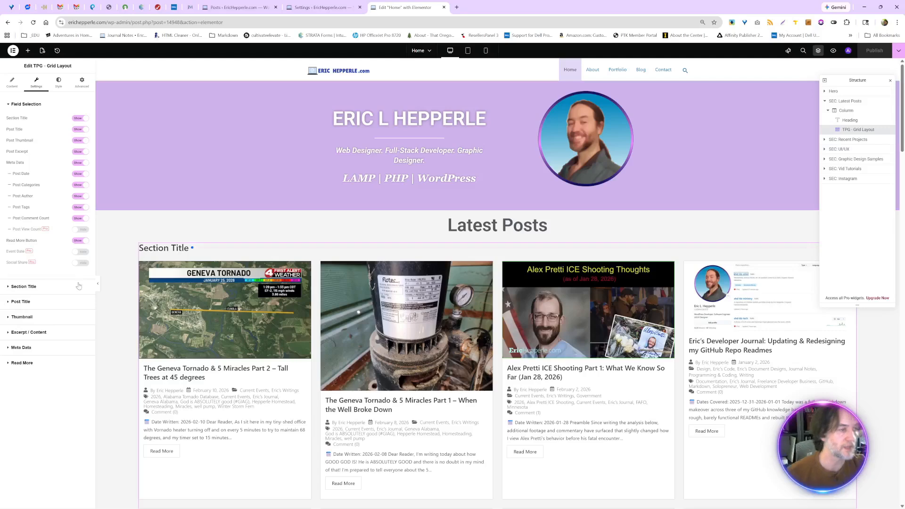
click(79, 119)
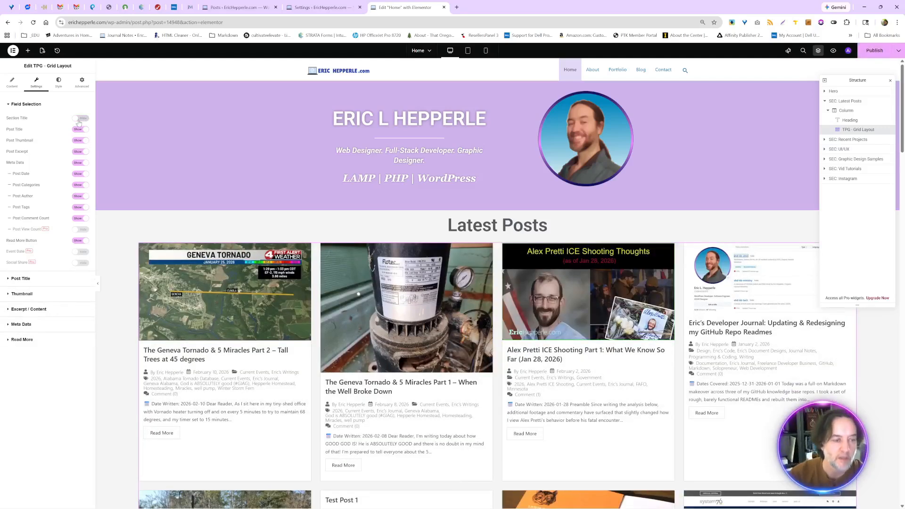
click(870, 55)
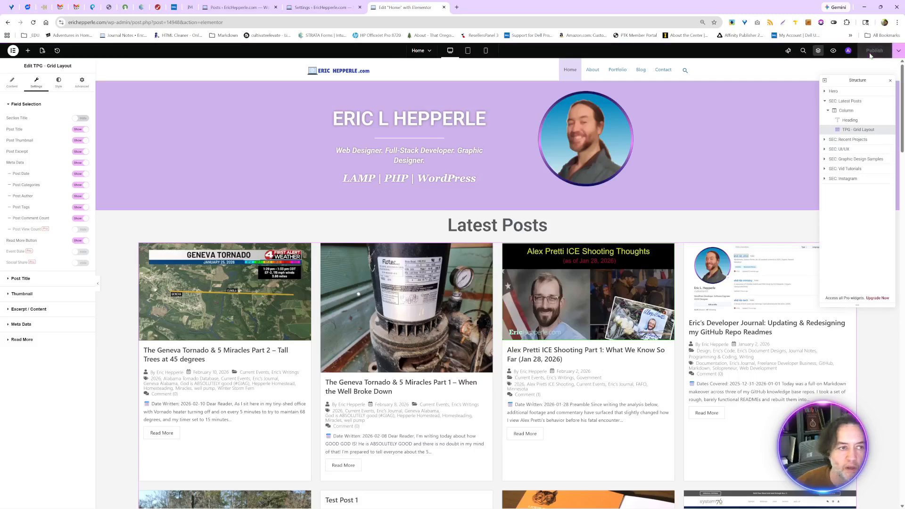
key(alt+Tab)
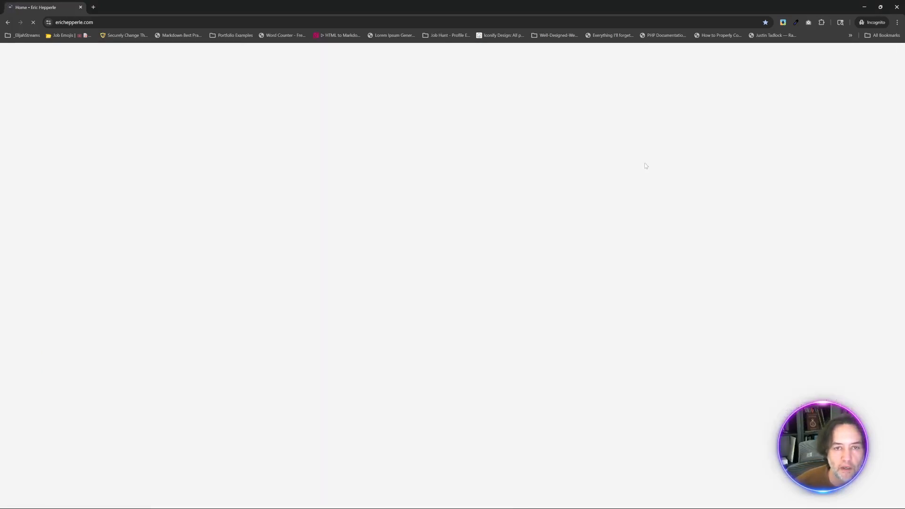
scroll(646, 166, down, 5)
- Switch to the Elementor editor, review the Latest Posts column's settings, and open the parent section's margin and padding settings
key(alt+Tab)
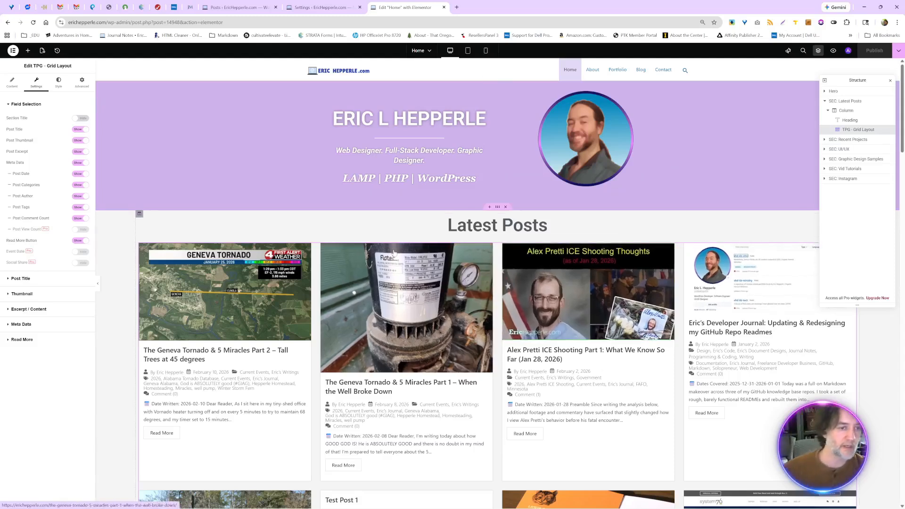
click(847, 110)
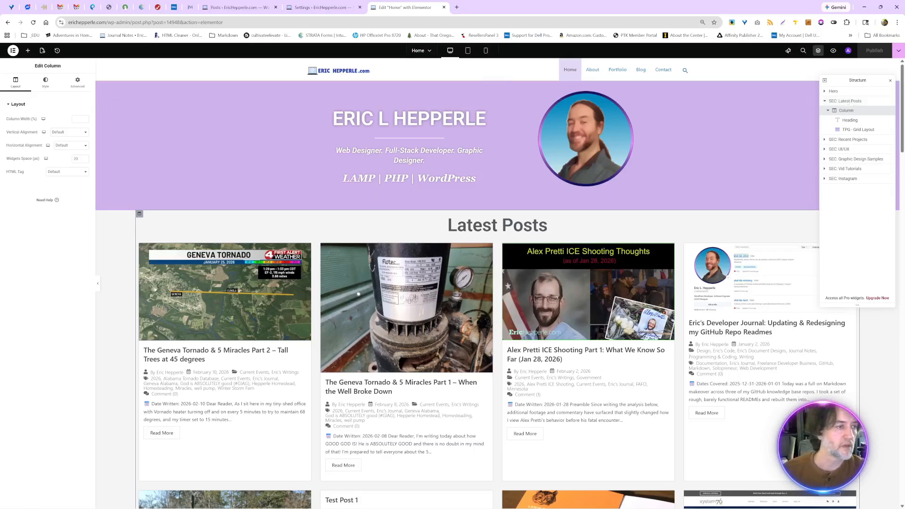
click(48, 84)
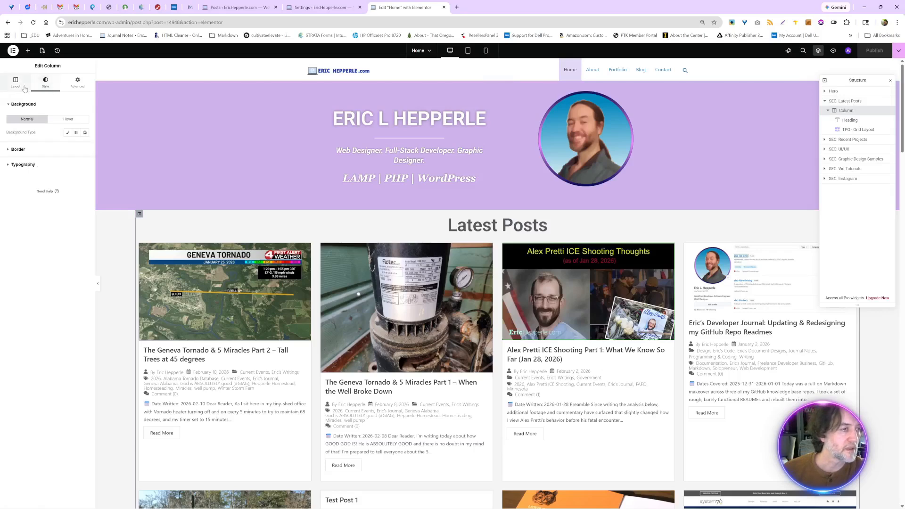
click(19, 84)
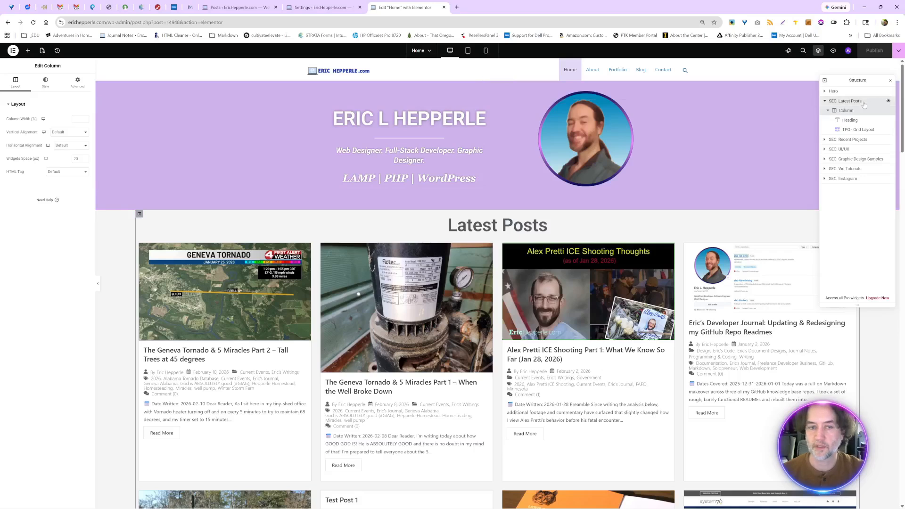
click(845, 101)
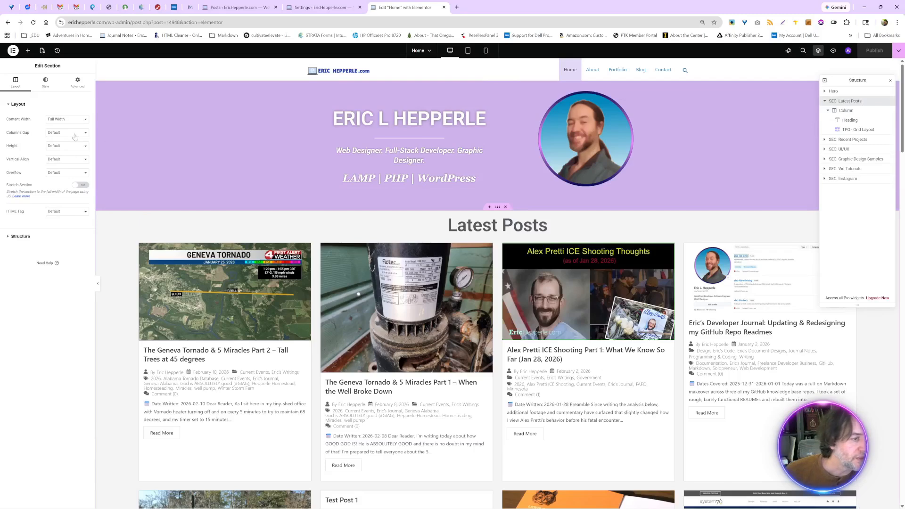
click(71, 86)
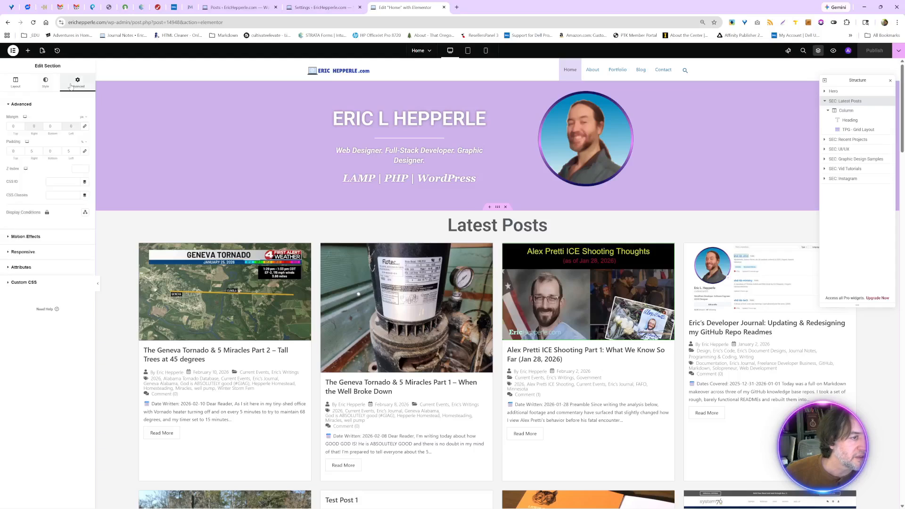
- Try reducing the Latest Posts section's padding to 3% on the right and 2% on the left
click(40, 153)
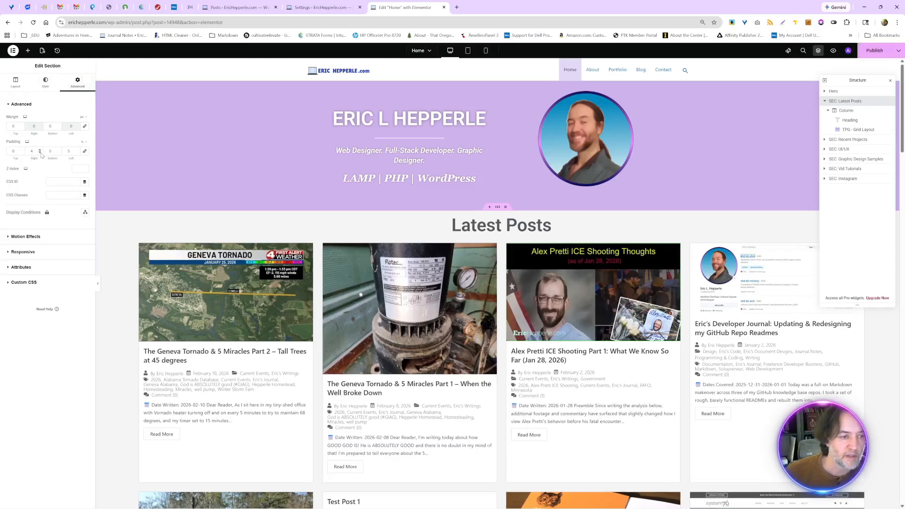
click(77, 153)
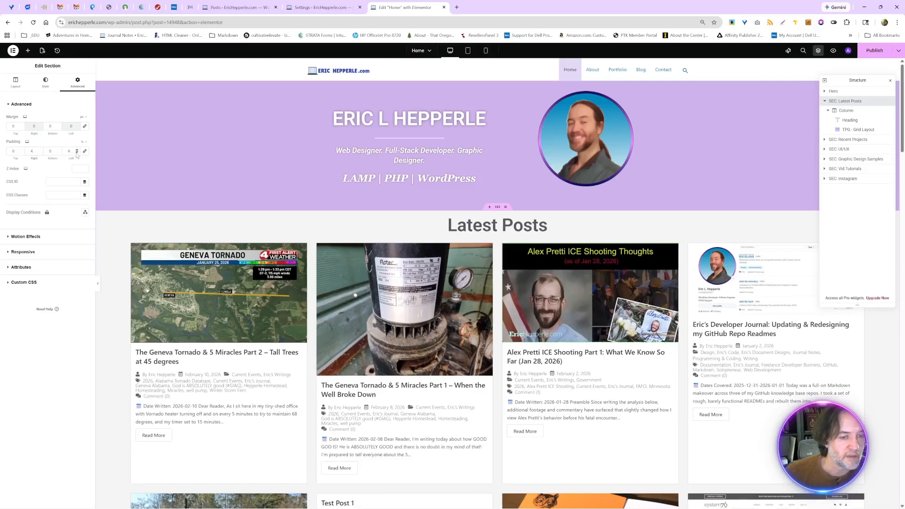
click(77, 153)
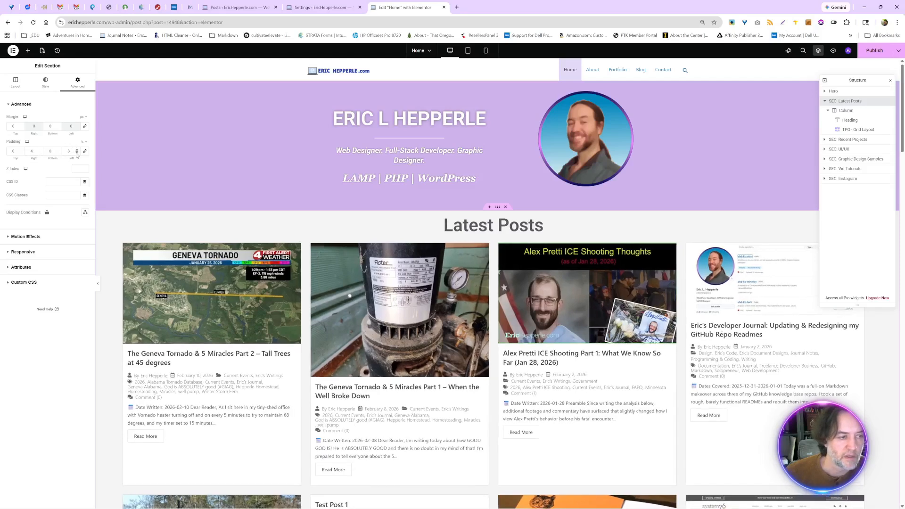
click(77, 153)
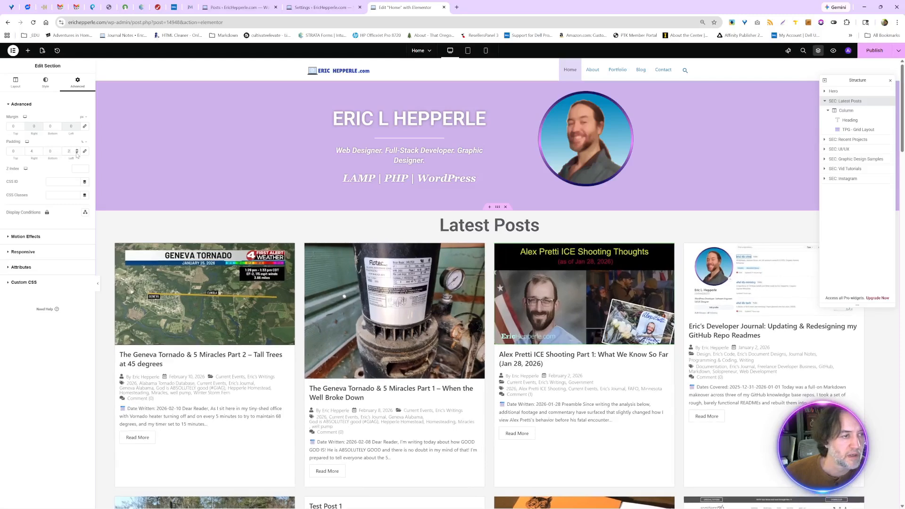
click(39, 153)
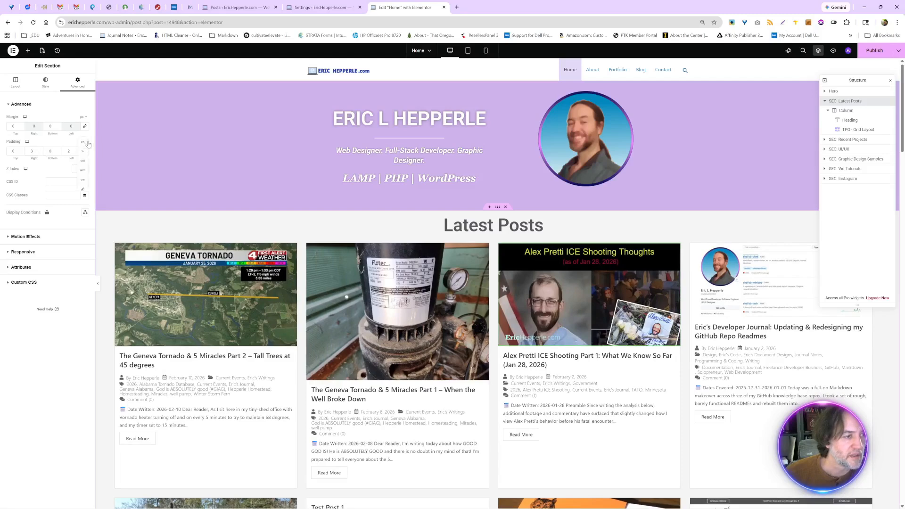
- Change the Latest Posts section's padding unit to rem and set both the right and left padding to 2 rem
click(82, 169)
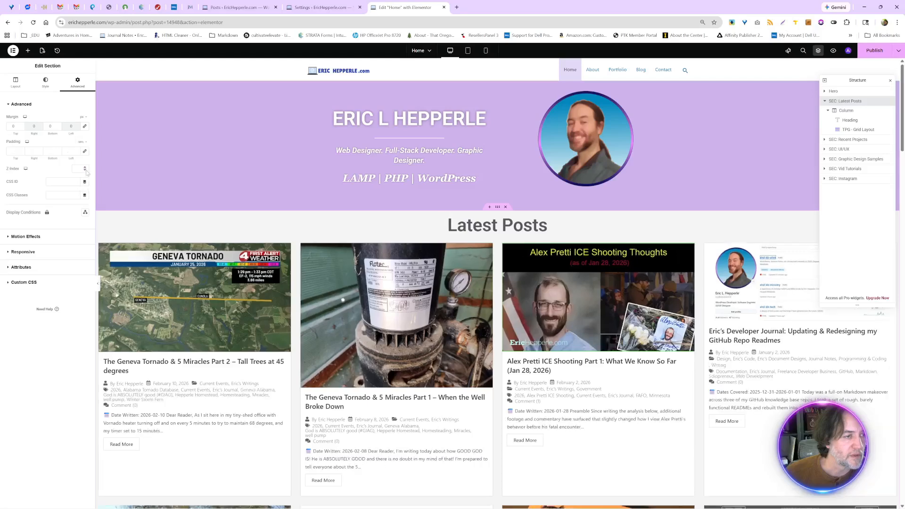
click(40, 149)
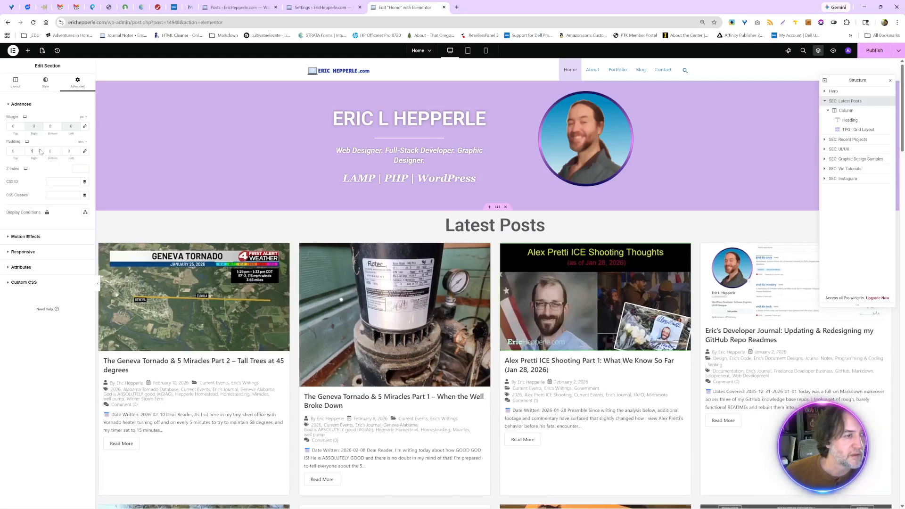
click(40, 149)
click(40, 150)
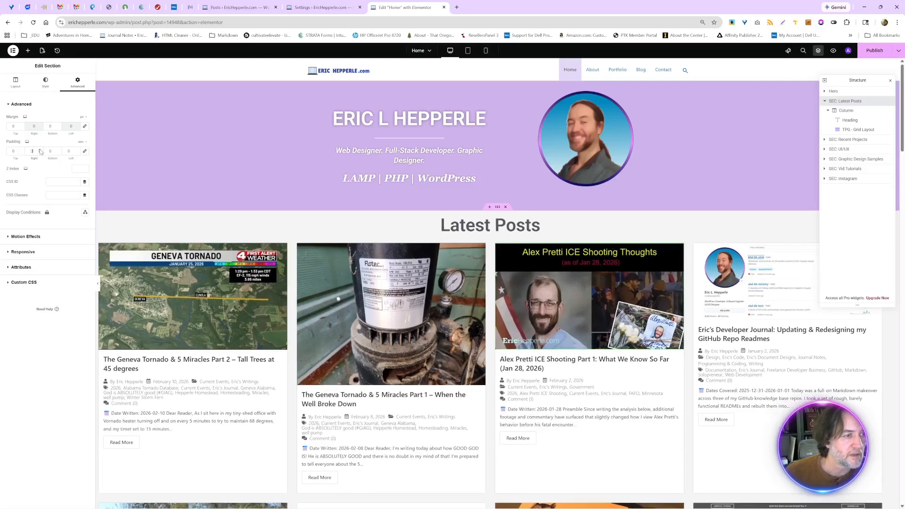
click(41, 150)
click(40, 150)
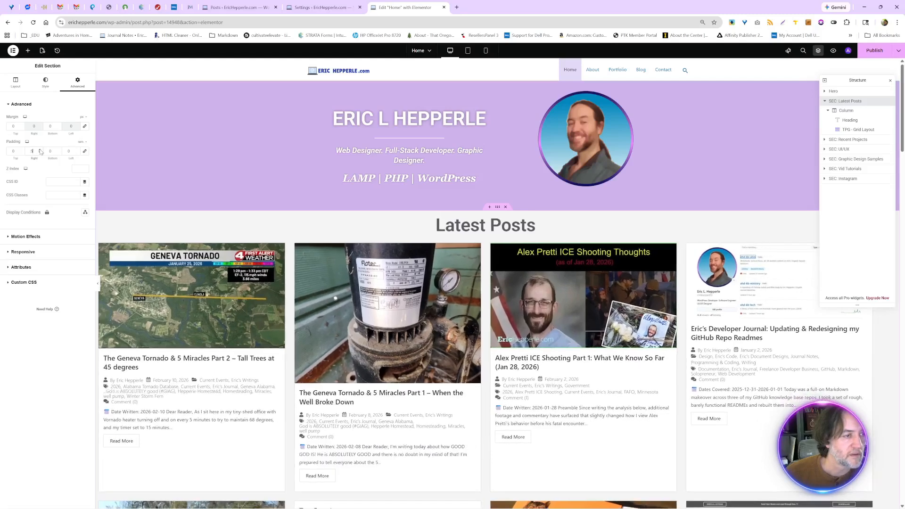
click(40, 150)
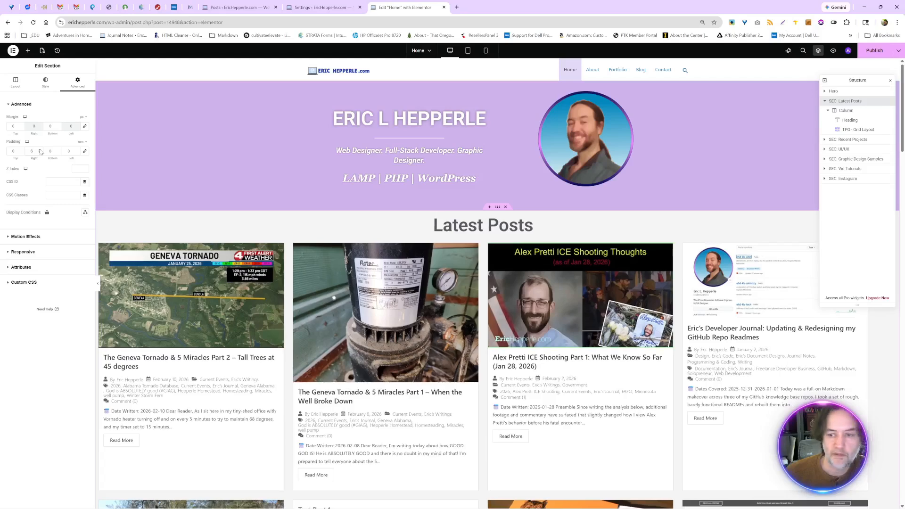
click(41, 153)
click(40, 152)
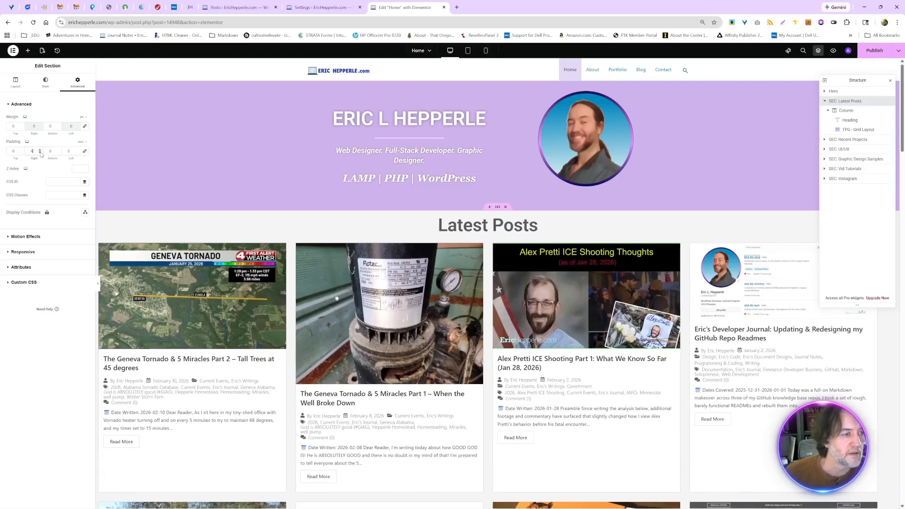
click(40, 153)
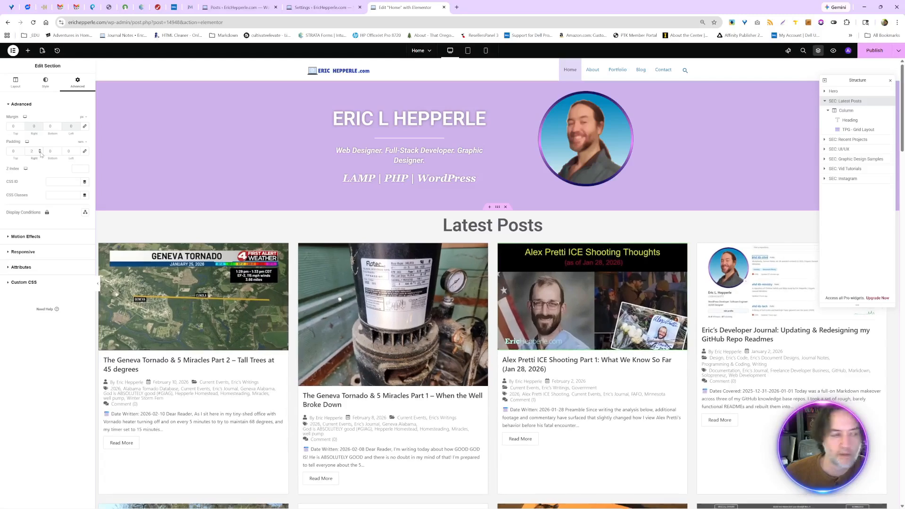
click(77, 150)
click(78, 150)
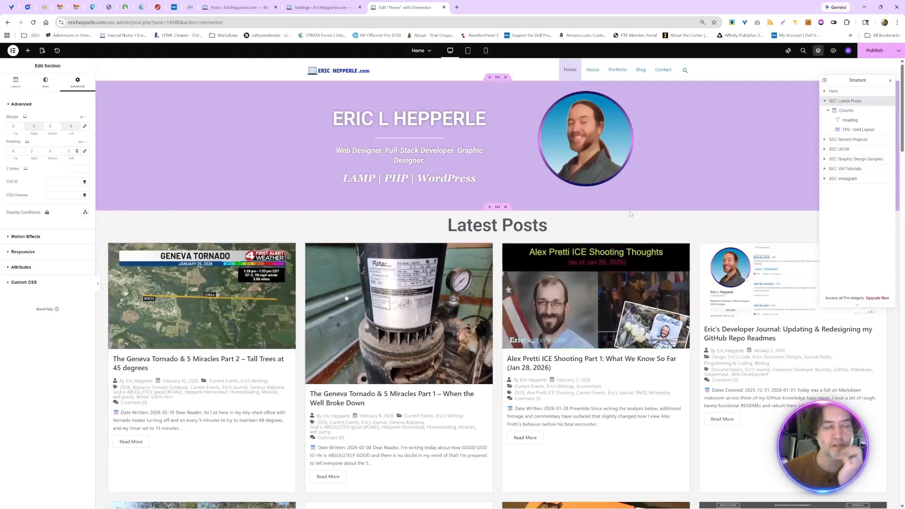
- Look over the margin, padding and layout settings of the column inside the Latest Posts section
click(848, 109)
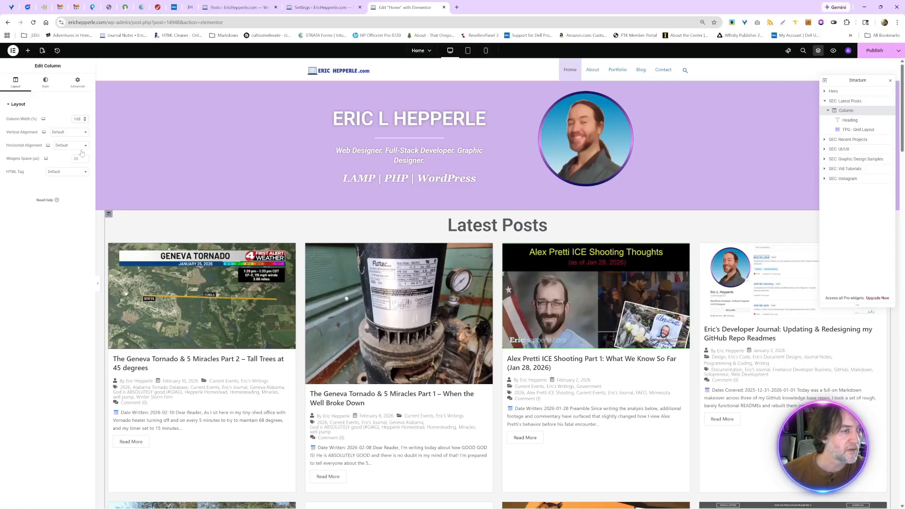
click(80, 90)
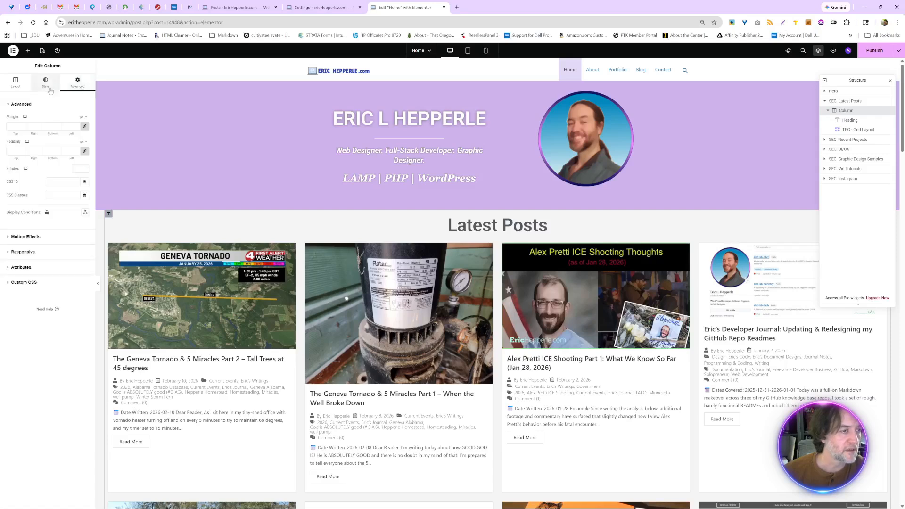
click(22, 89)
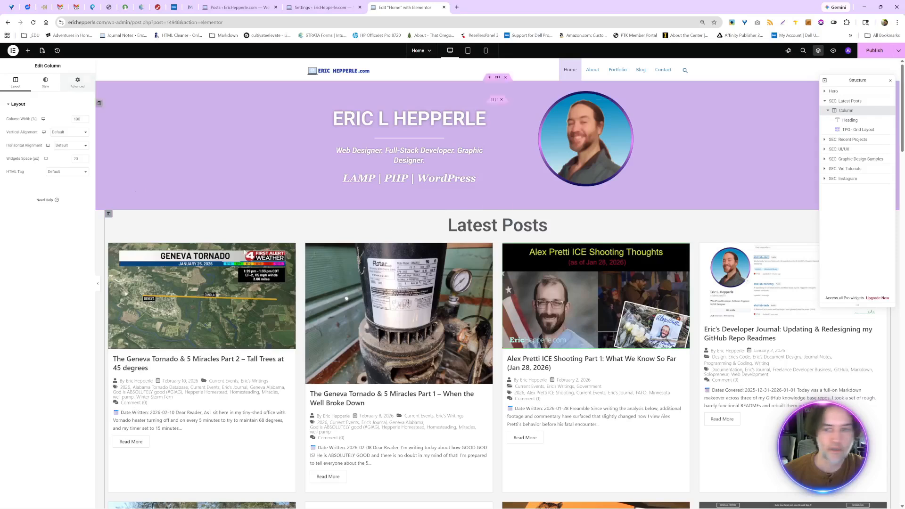
- Try a much larger right padding on the Latest Posts section, and bring it back to 2 rem
click(845, 100)
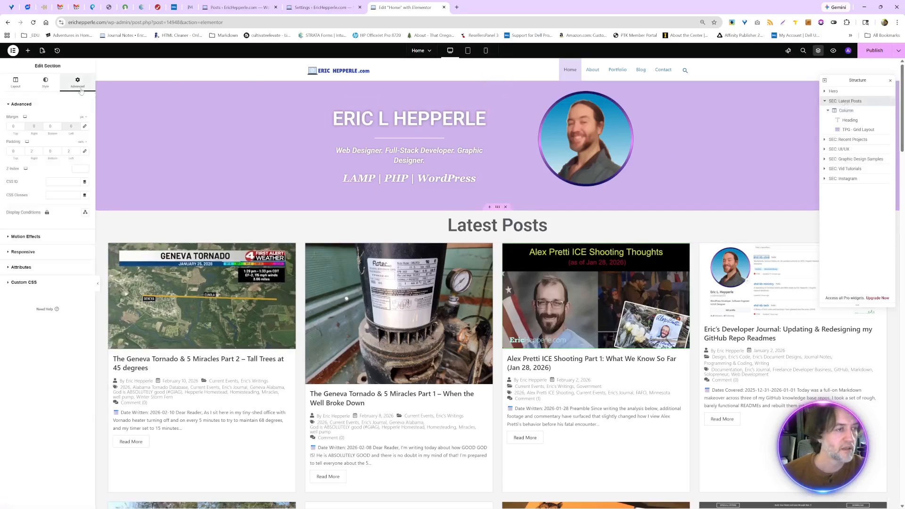
click(40, 150)
click(40, 150)
click(40, 150)
click(40, 150)
click(40, 150)
click(40, 150)
click(40, 150)
click(40, 150)
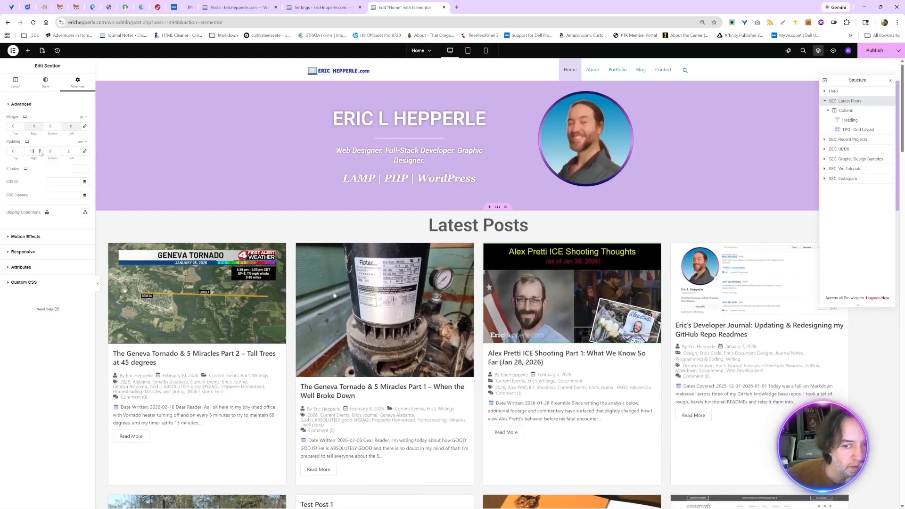
click(40, 150)
click(40, 150)
click(40, 151)
click(40, 150)
click(40, 151)
click(40, 150)
click(40, 150)
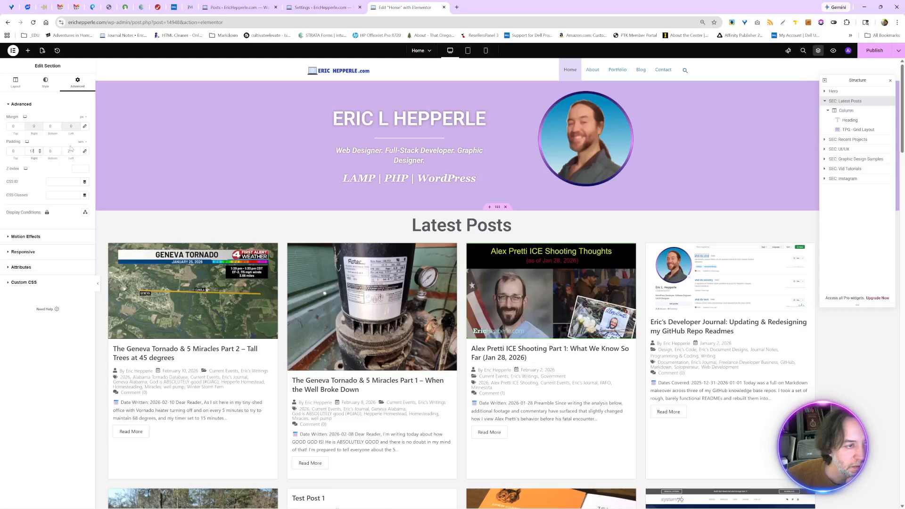
click(40, 152)
click(40, 152)
click(40, 152)
click(40, 152)
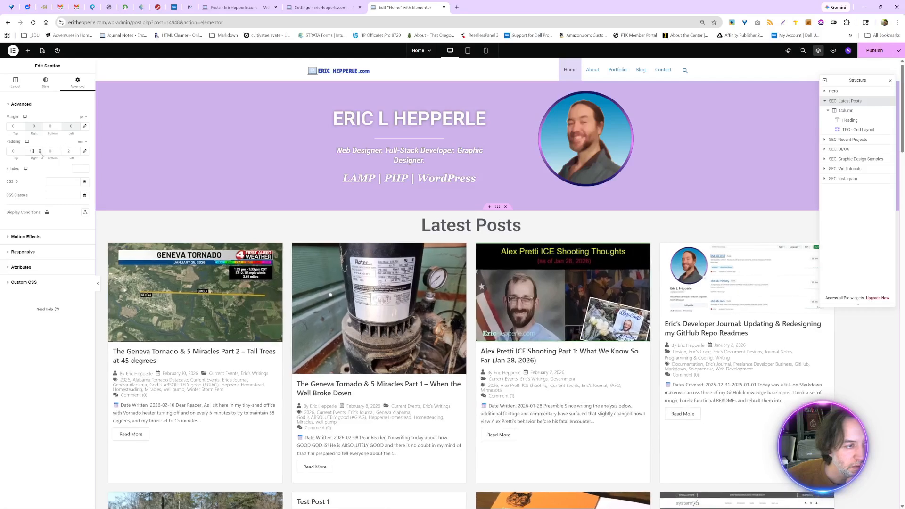
click(40, 152)
click(40, 153)
click(41, 152)
click(40, 152)
click(40, 152)
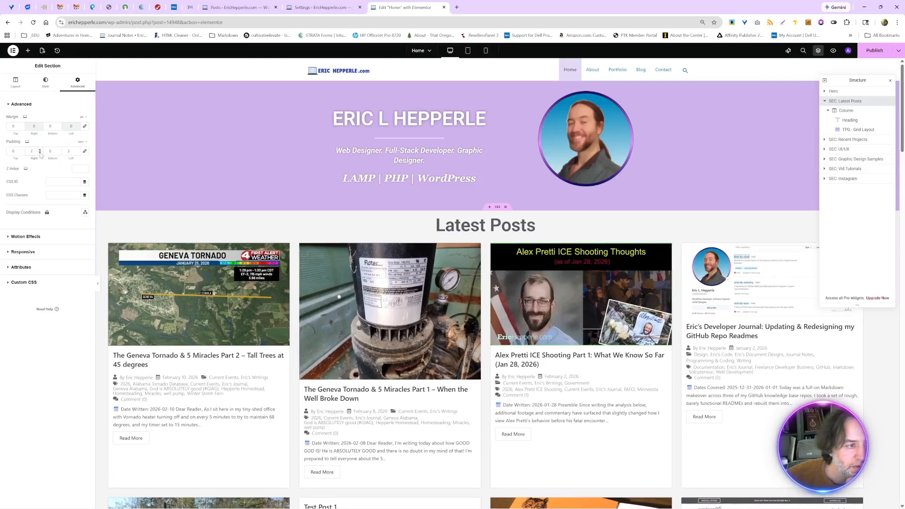
click(40, 152)
click(41, 152)
click(40, 153)
click(40, 152)
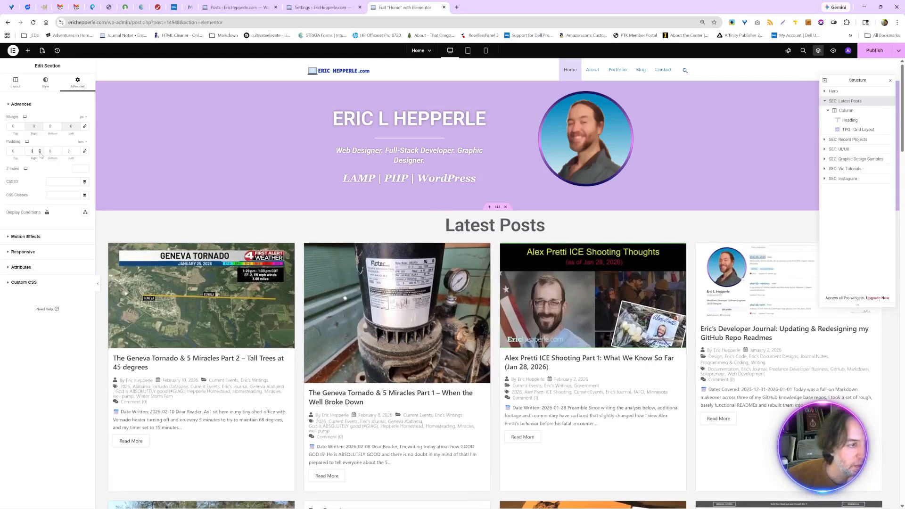
click(41, 152)
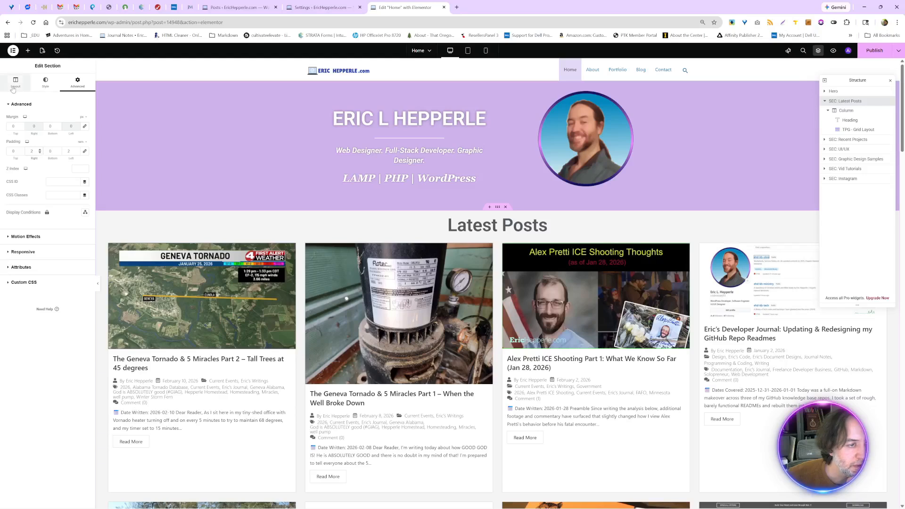
- Switch the Latest Posts column's margin and padding units to rem and set both to 0 on all sides
click(844, 112)
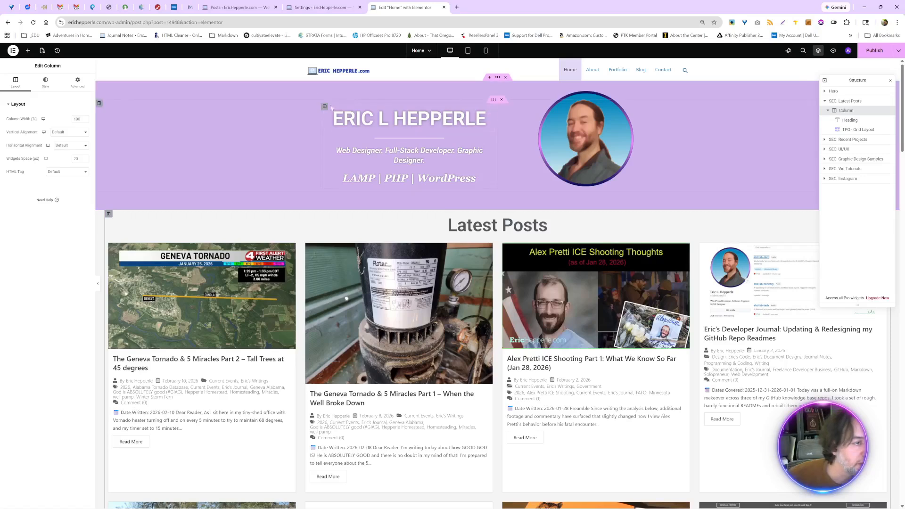
click(84, 121)
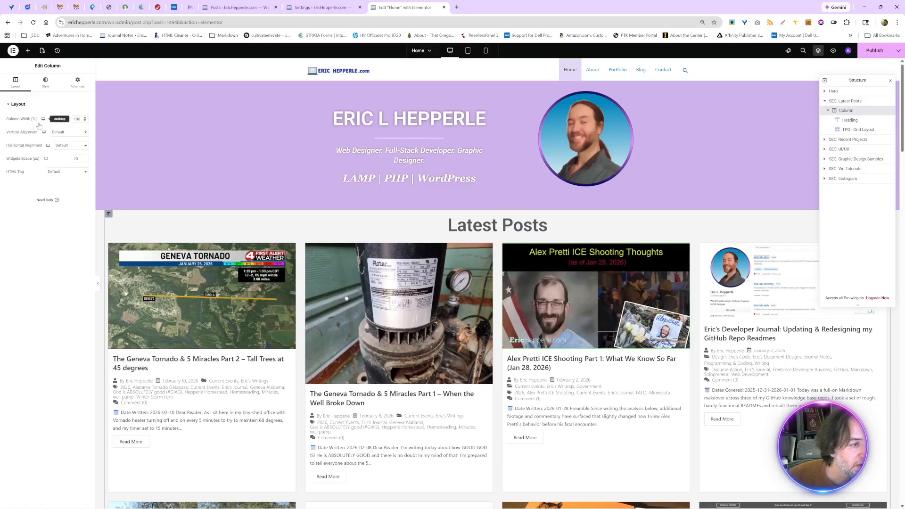
mouse_move(43, 120)
click(78, 82)
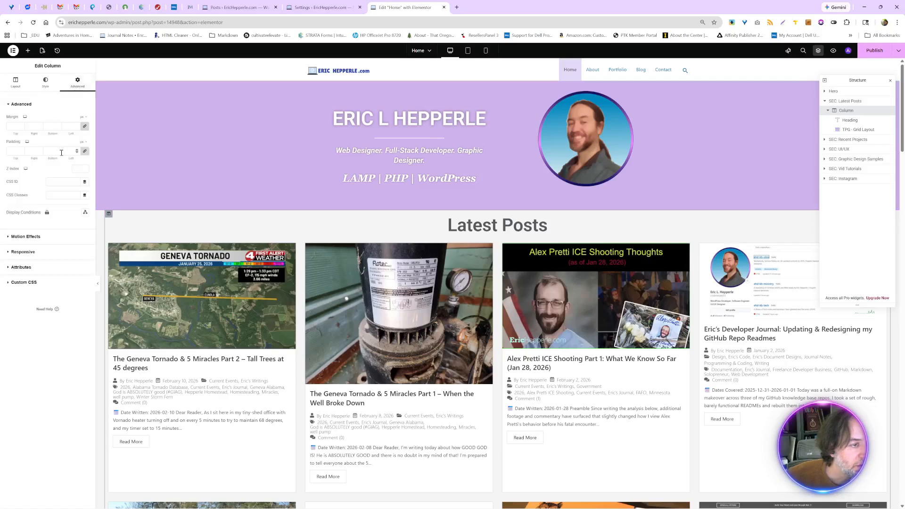
click(82, 142)
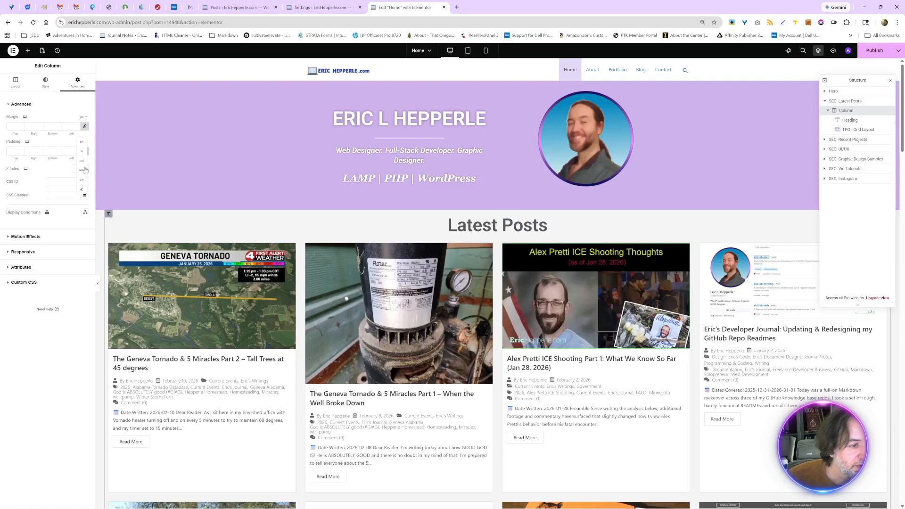
click(83, 117)
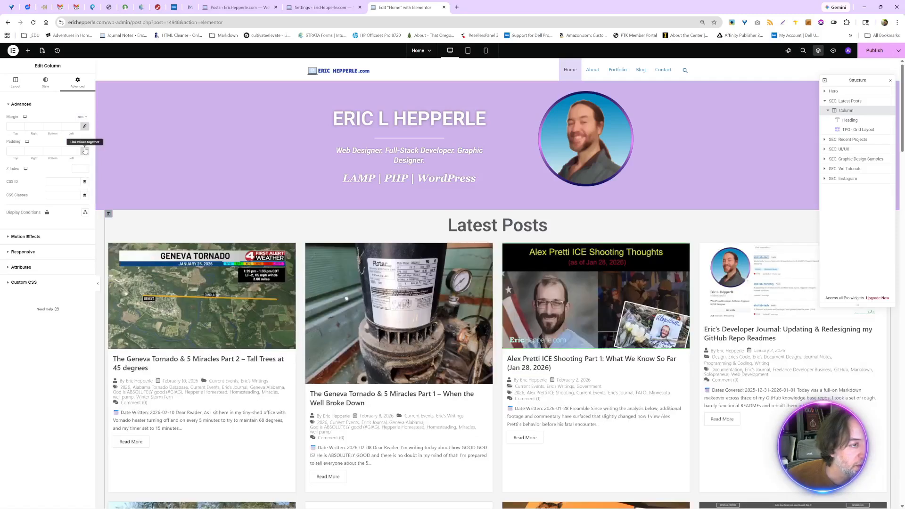
click(82, 145)
click(76, 124)
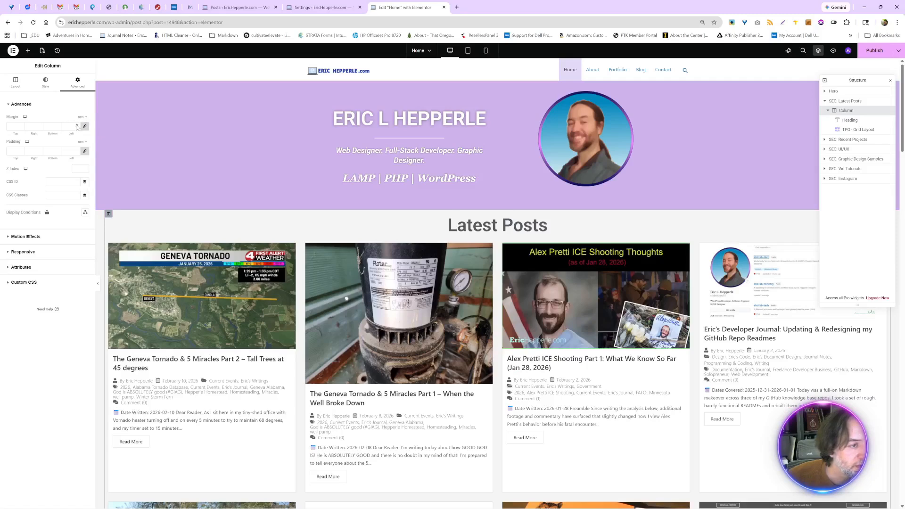
click(77, 127)
click(77, 149)
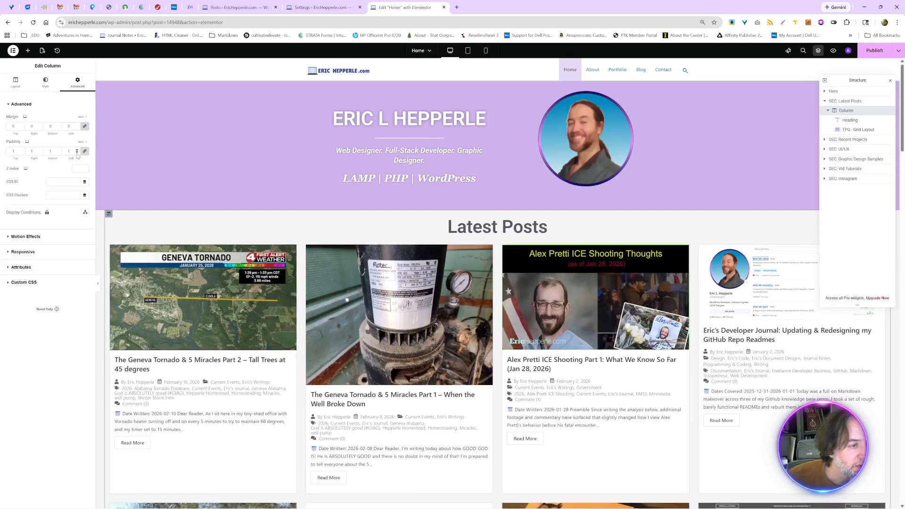
click(77, 153)
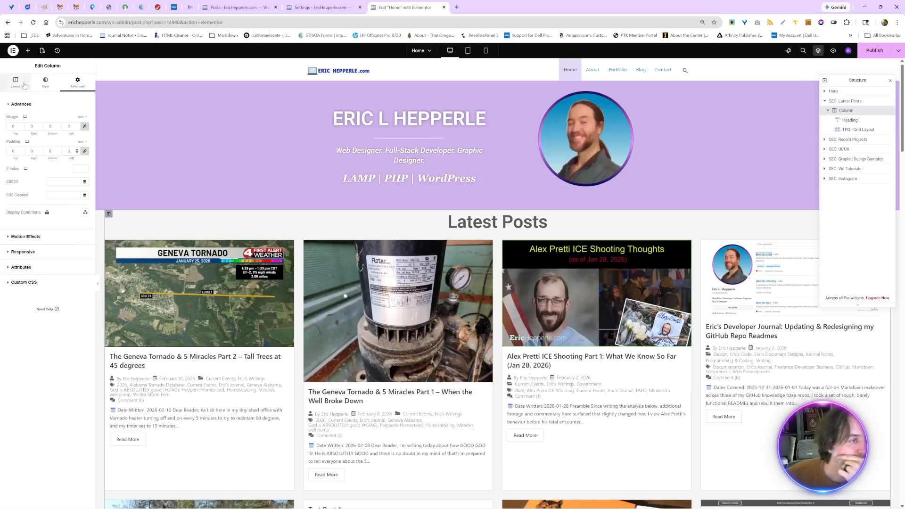
click(42, 84)
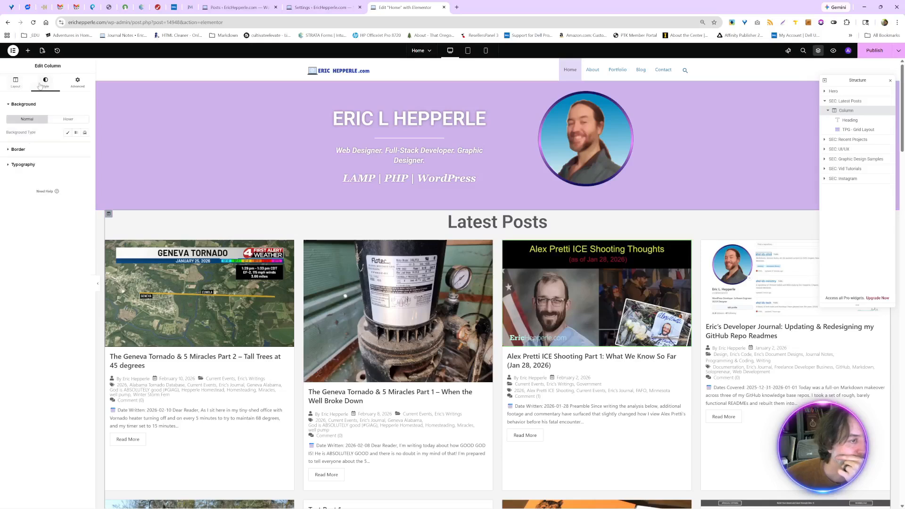
click(16, 87)
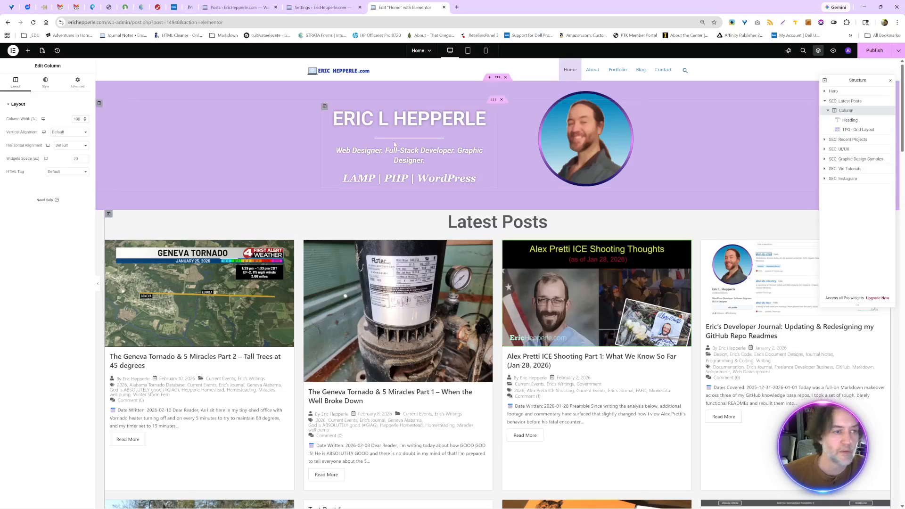
click(77, 87)
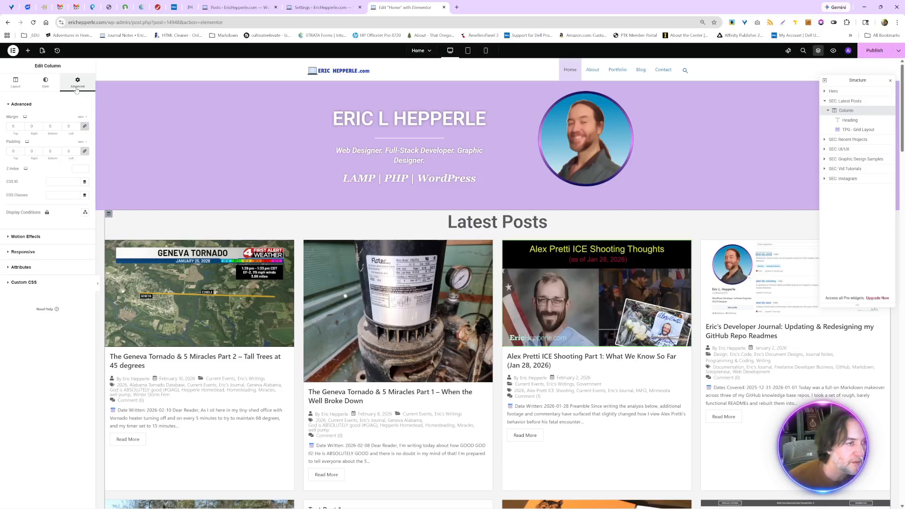
click(47, 86)
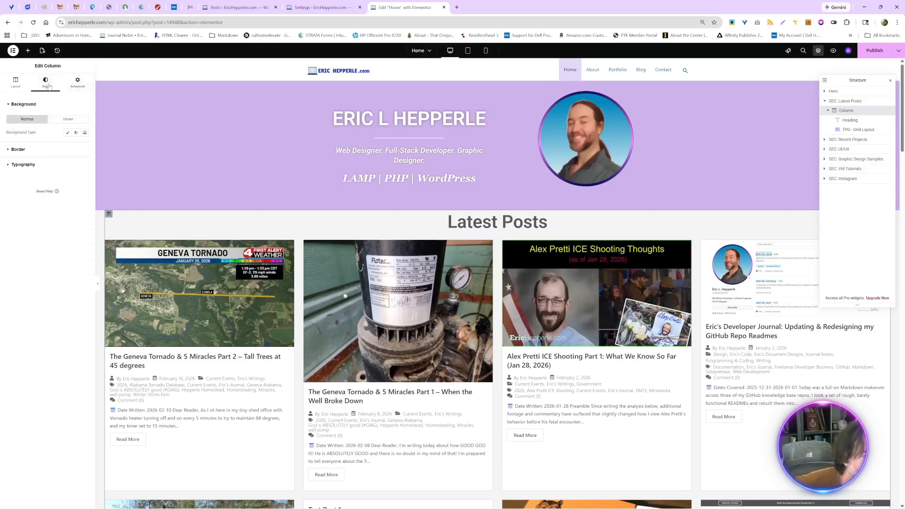
- Increase the linked padding of the Latest Posts column to 24 rem on all four sides
click(73, 87)
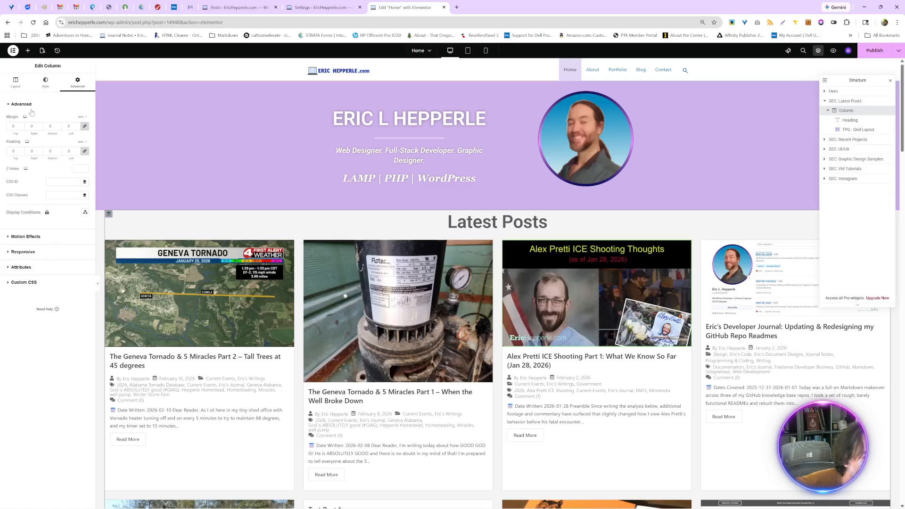
click(40, 150)
click(40, 150)
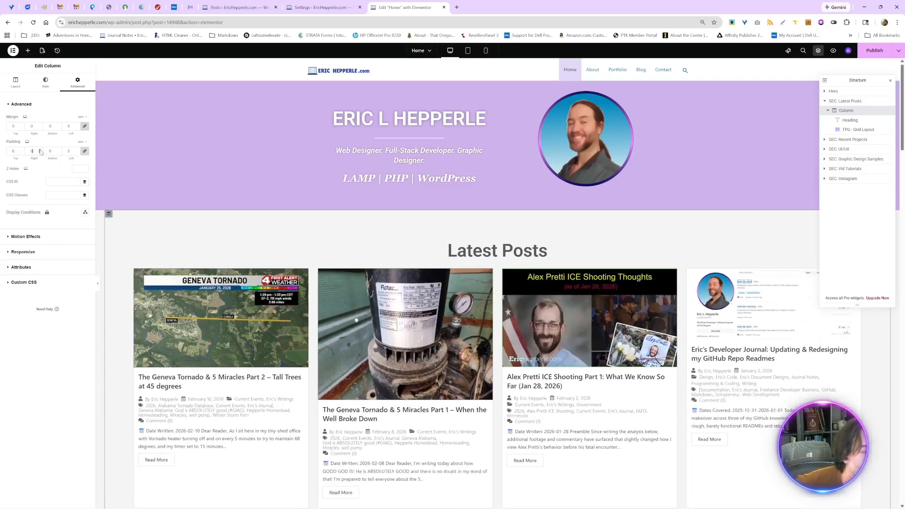
click(41, 150)
click(40, 150)
click(40, 150)
click(40, 150)
click(40, 150)
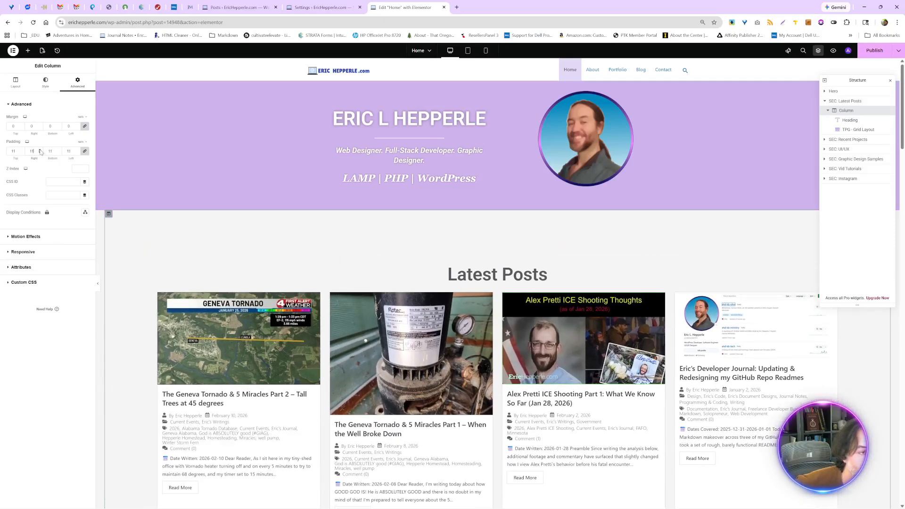
click(40, 150)
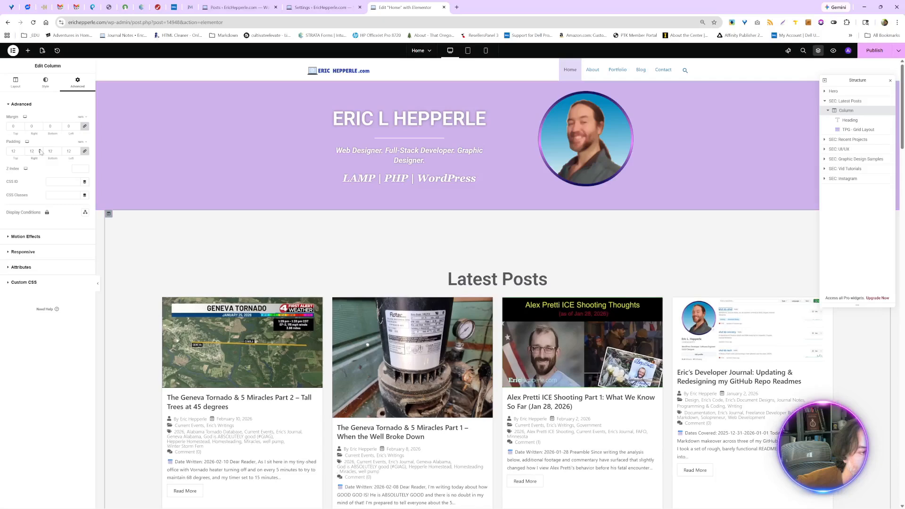
click(40, 150)
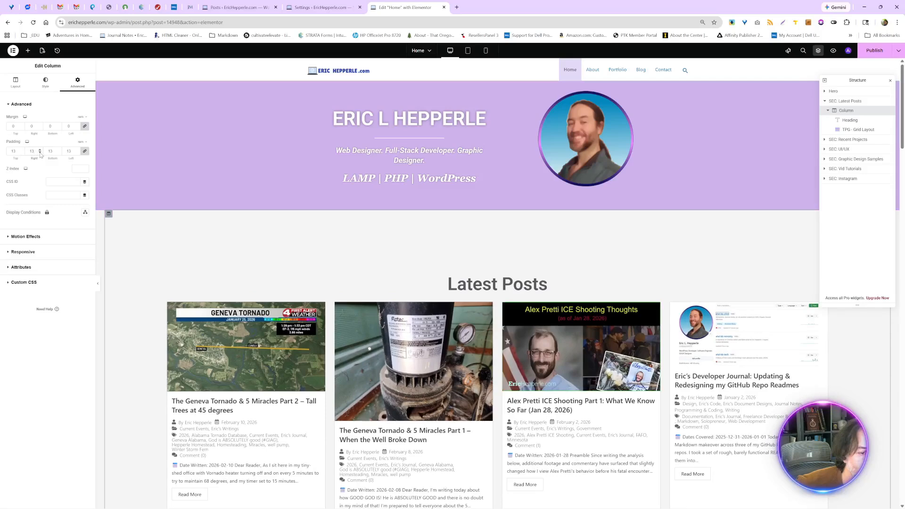
click(40, 154)
click(40, 153)
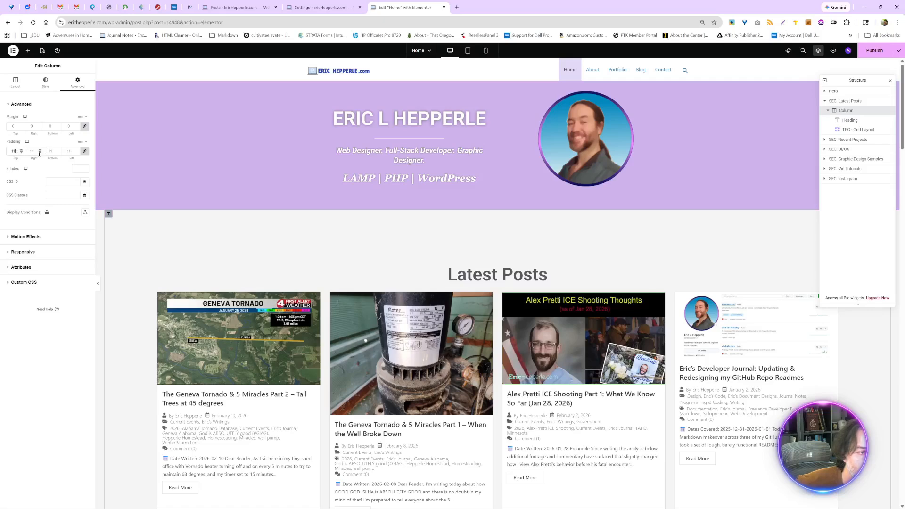
click(39, 153)
click(40, 153)
click(40, 153)
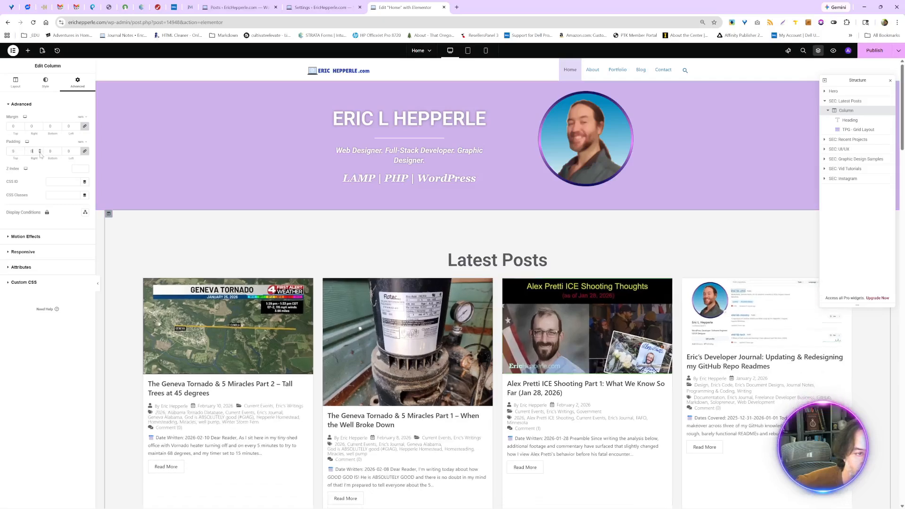
click(39, 149)
click(40, 150)
click(39, 149)
click(40, 149)
click(39, 149)
click(40, 150)
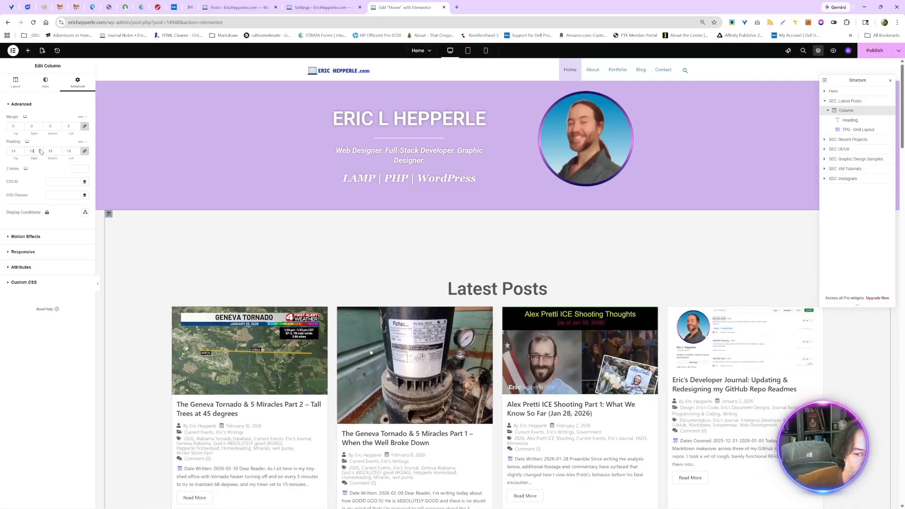
click(40, 150)
click(40, 150)
click(40, 150)
click(40, 150)
click(39, 150)
click(39, 149)
click(40, 150)
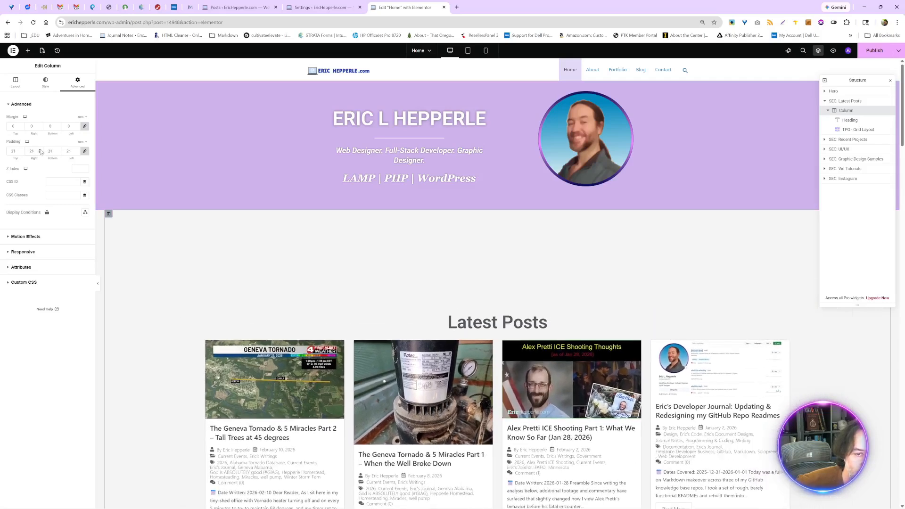
click(39, 149)
click(40, 150)
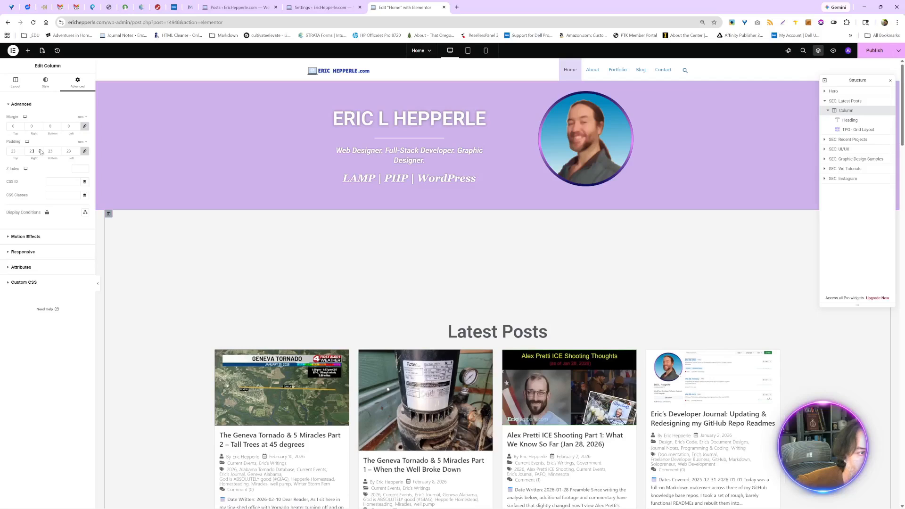
click(40, 150)
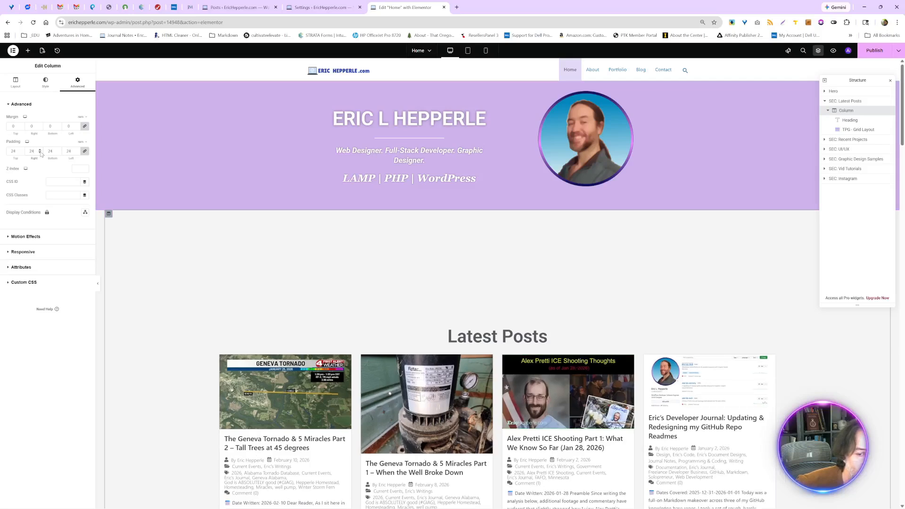
double_click(13, 151)
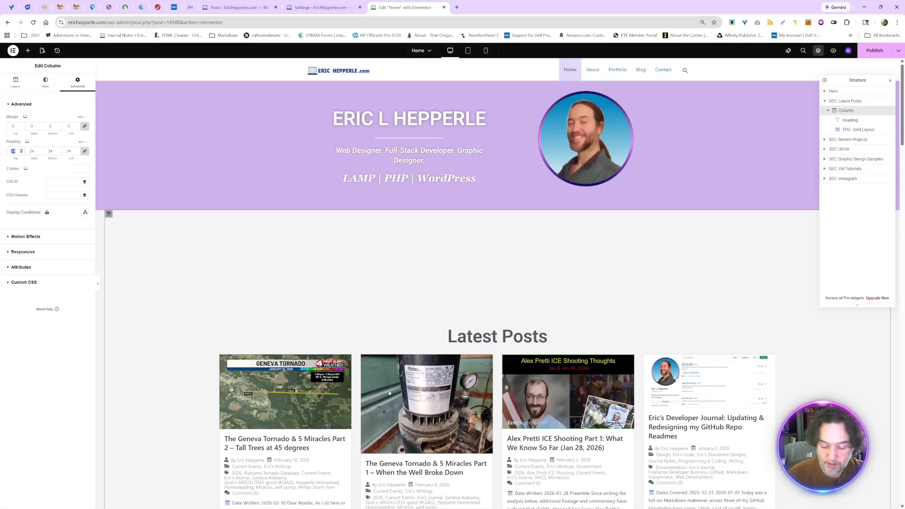
text(0)
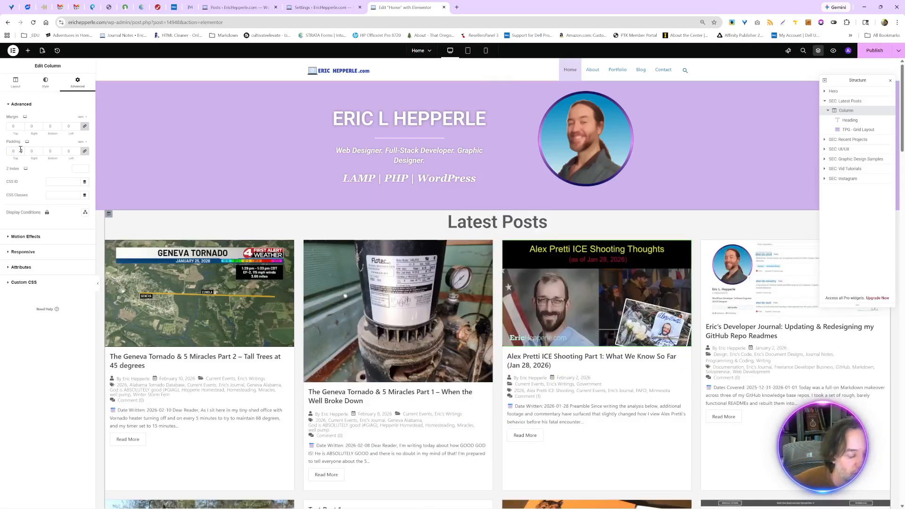
key(ctrl+z)
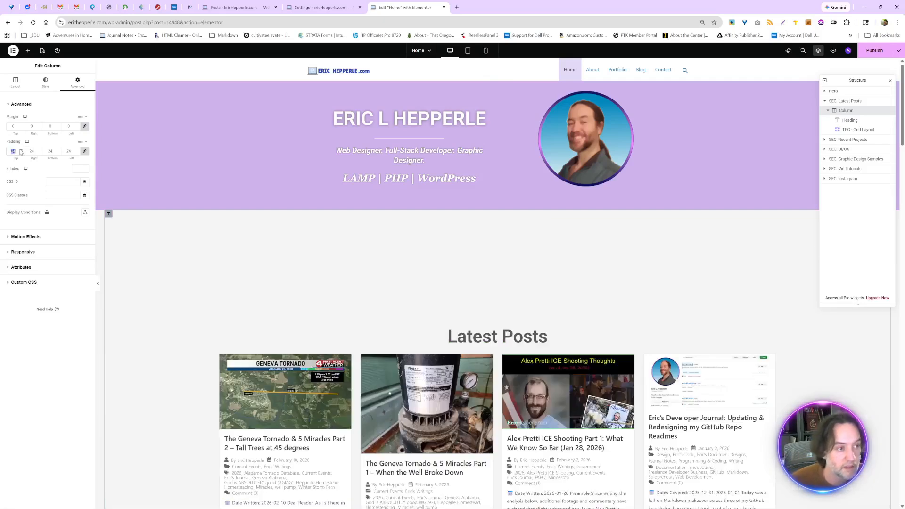
- Unlink the Latest Posts column's padding values and reduce only the top padding to 6 rem
click(85, 151)
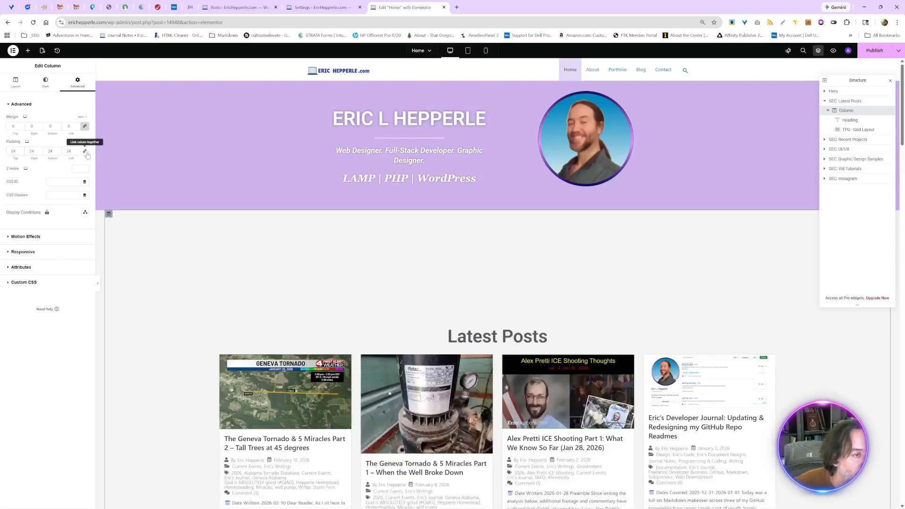
click(21, 153)
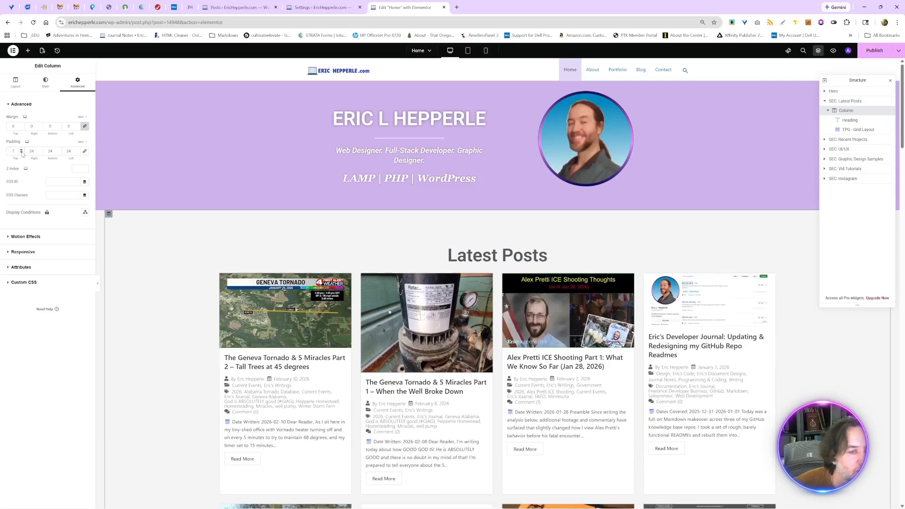
click(22, 153)
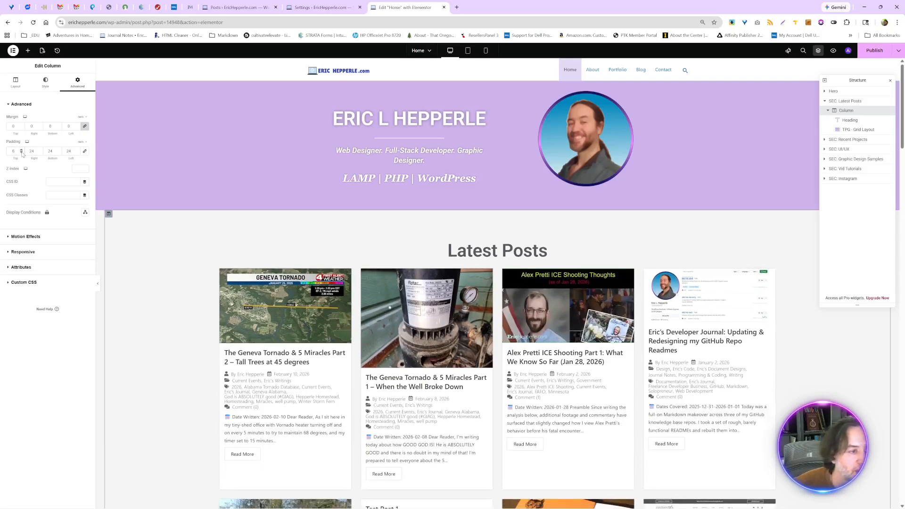
- Try a smaller and a slightly larger left padding on the Latest Posts column, and bring it back to 24 rem
scroll(158, 221, down, 9)
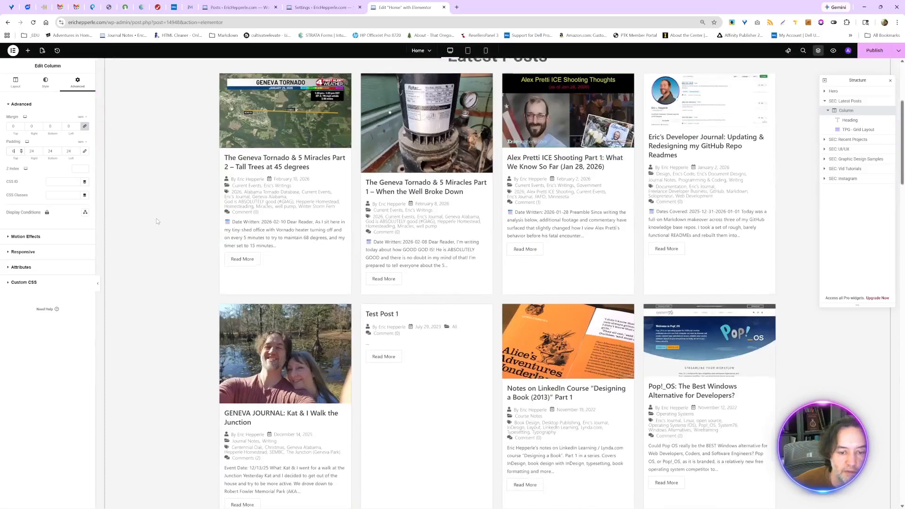
scroll(158, 221, up, 1)
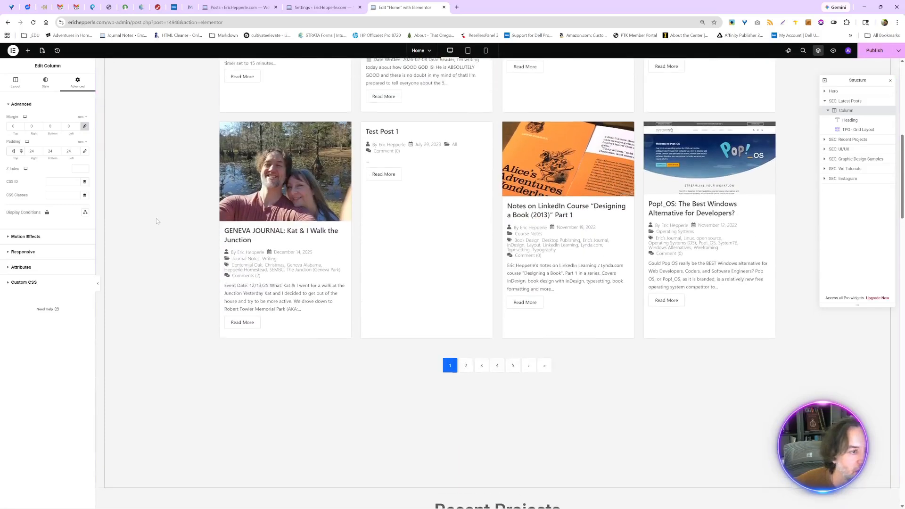
click(77, 153)
click(76, 152)
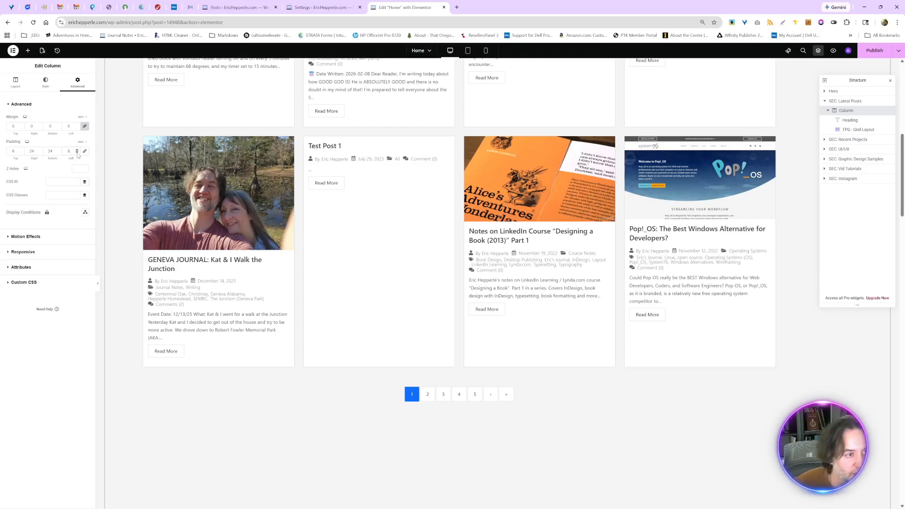
key(BackSpace)
text(25)
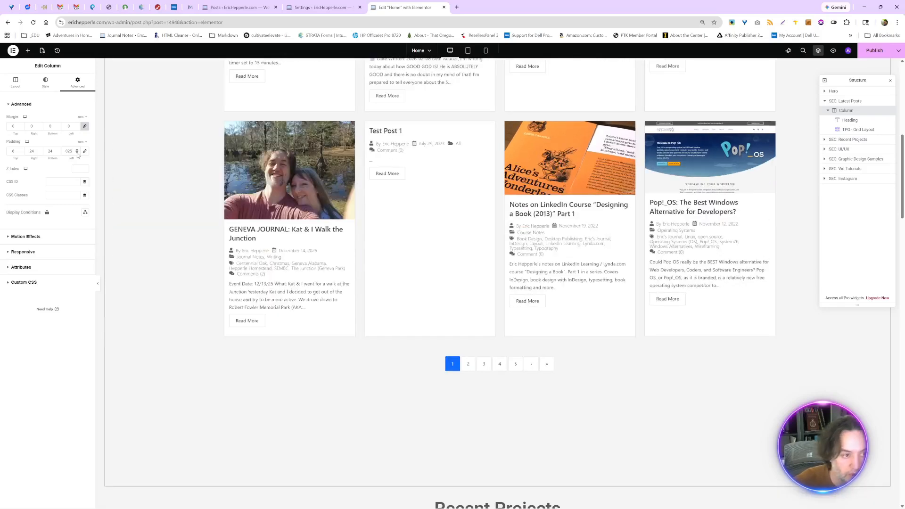
key(BackSpace)
key(BackSpace)
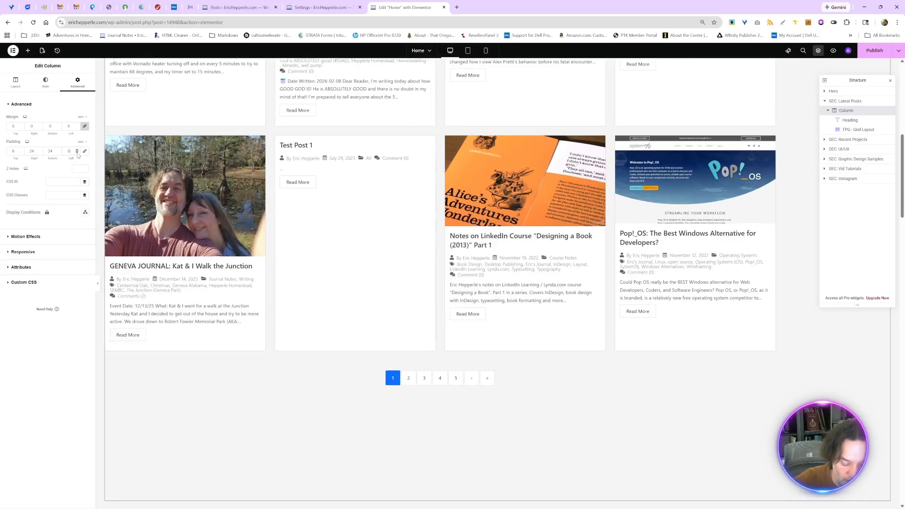
text(24)
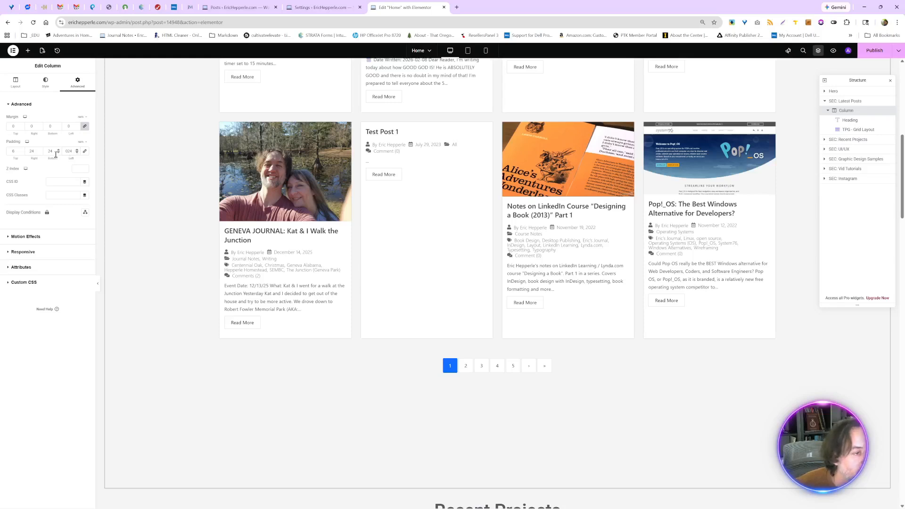
- Reduce the Latest Posts column's bottom padding to 10 rem and publish the home page
click(59, 153)
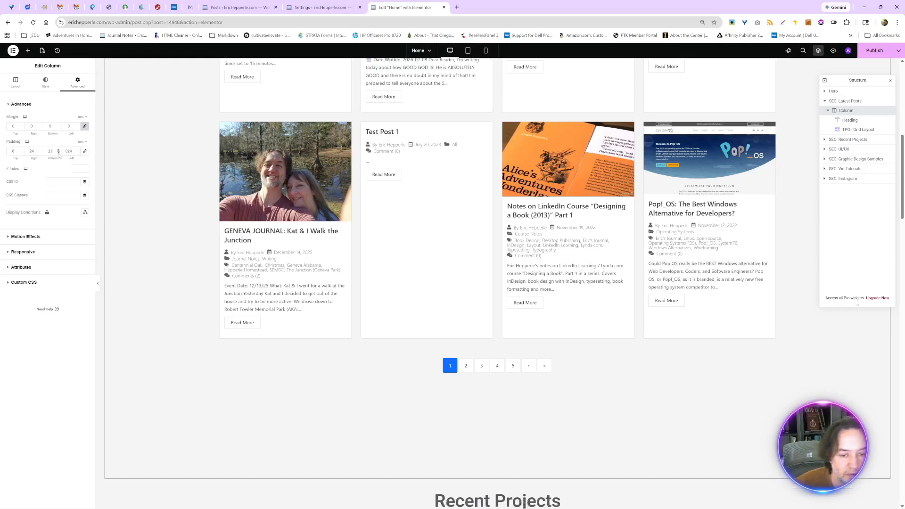
click(58, 153)
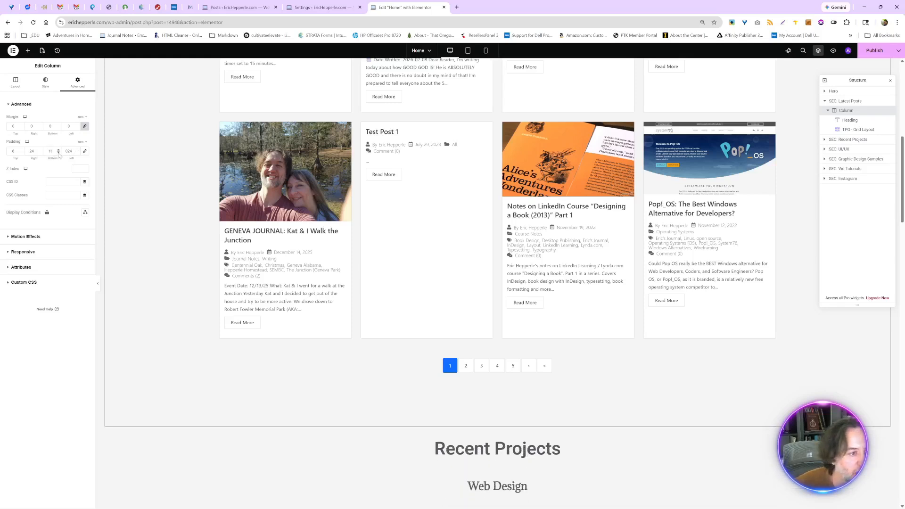
click(59, 153)
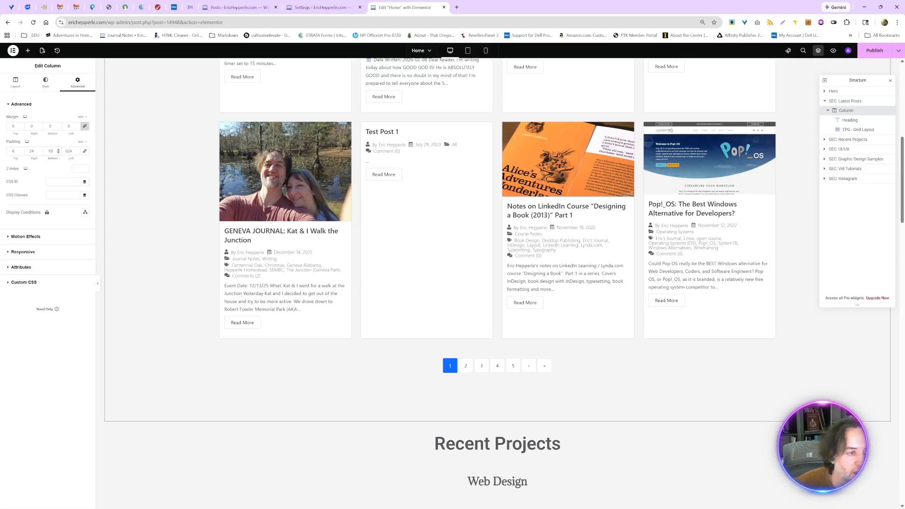
click(865, 59)
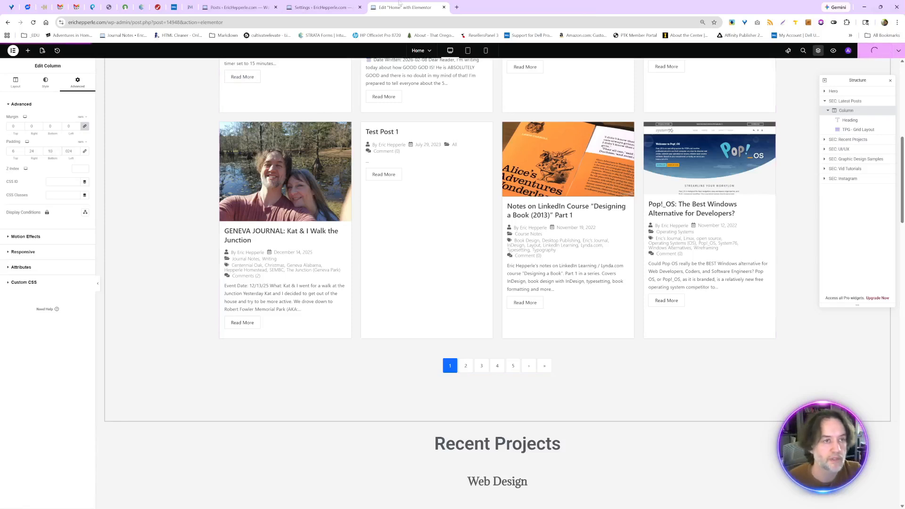
- Move the Test Post 1 entry to the trash in the WordPress posts list, and reload the live home page in the incognito window
click(234, 11)
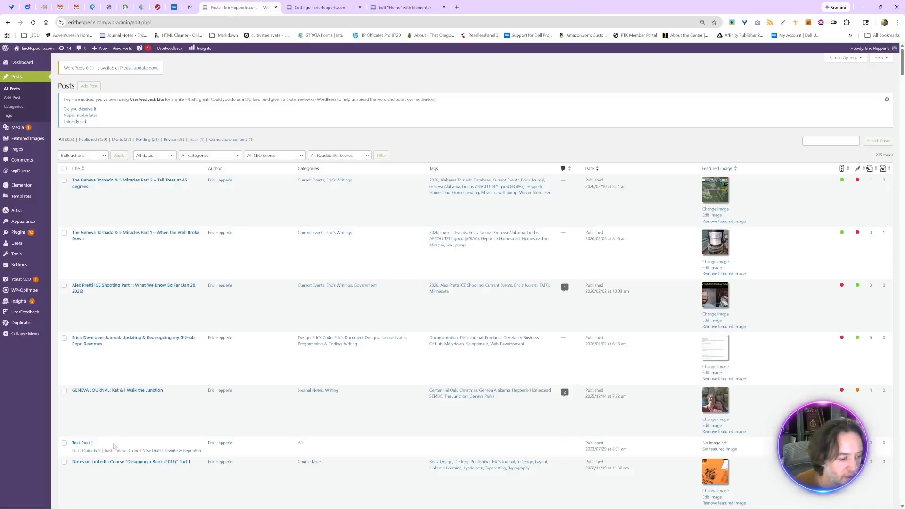
click(107, 451)
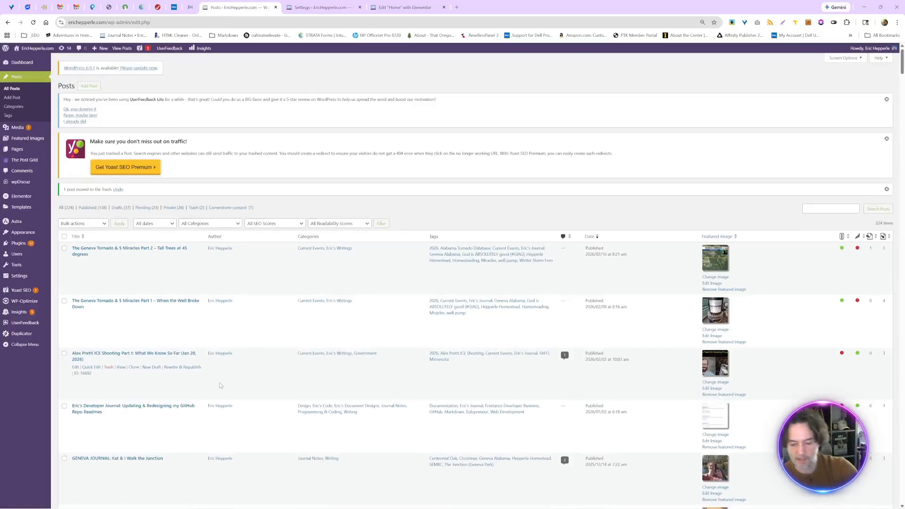
key(alt+Tab)
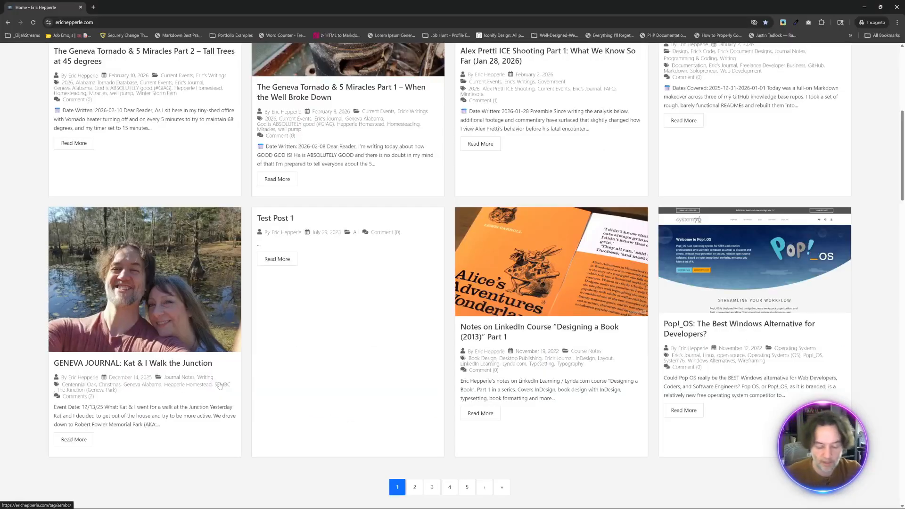
key(F5)
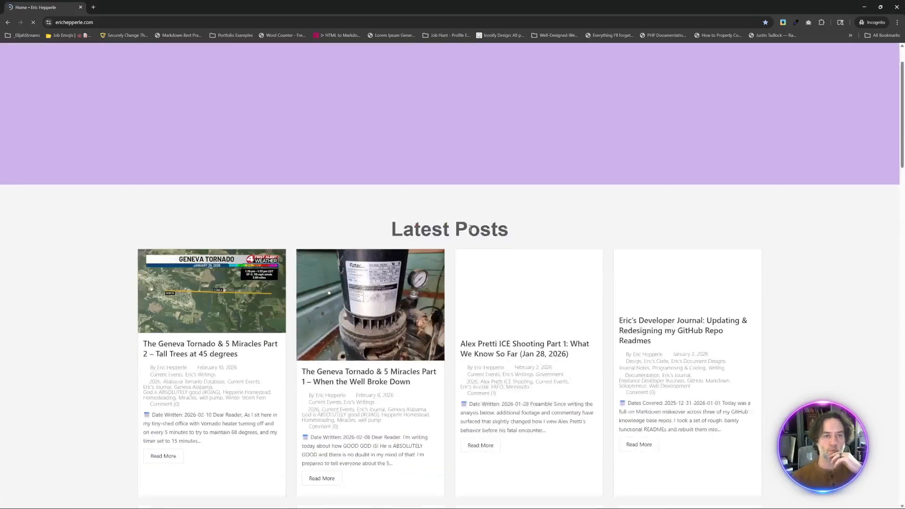
- Inspect the live home page with DevTools' responsive device view, try resizing its viewport to 2584 wide, and close DevTools
scroll(470, 231, up, 7)
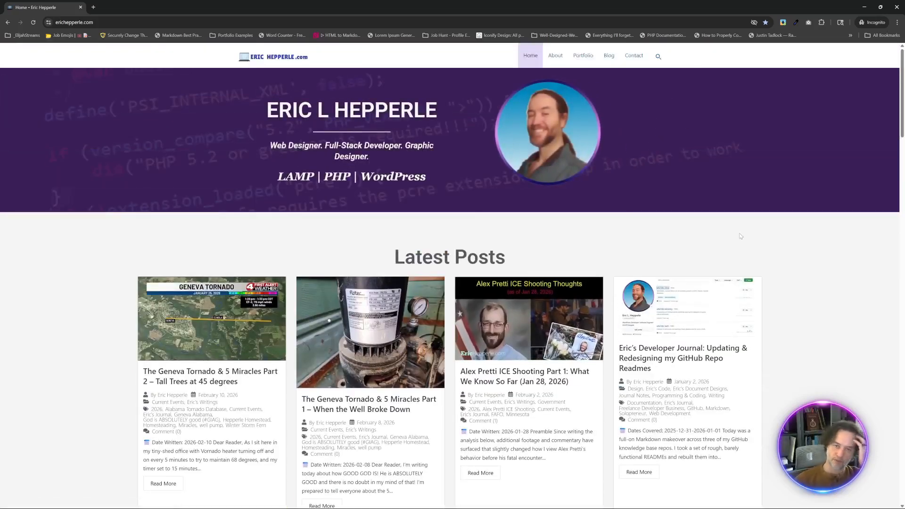
right_click(741, 236)
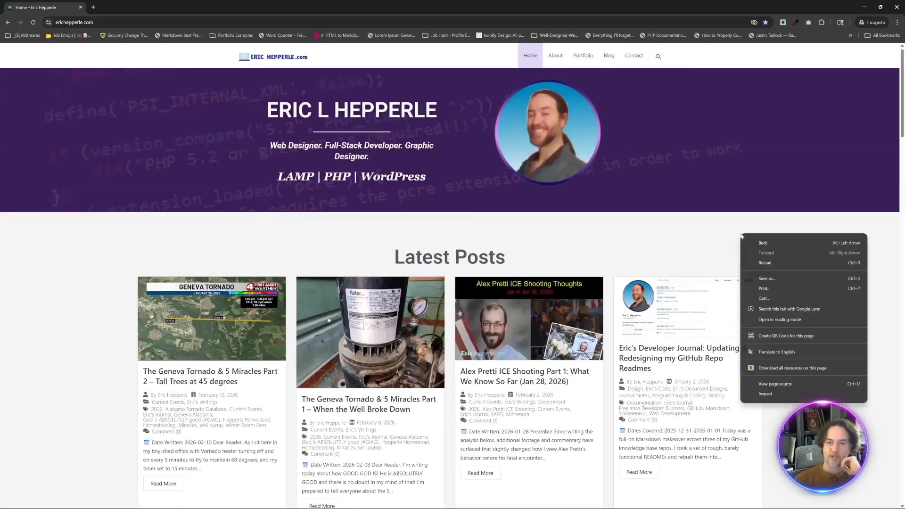
click(768, 400)
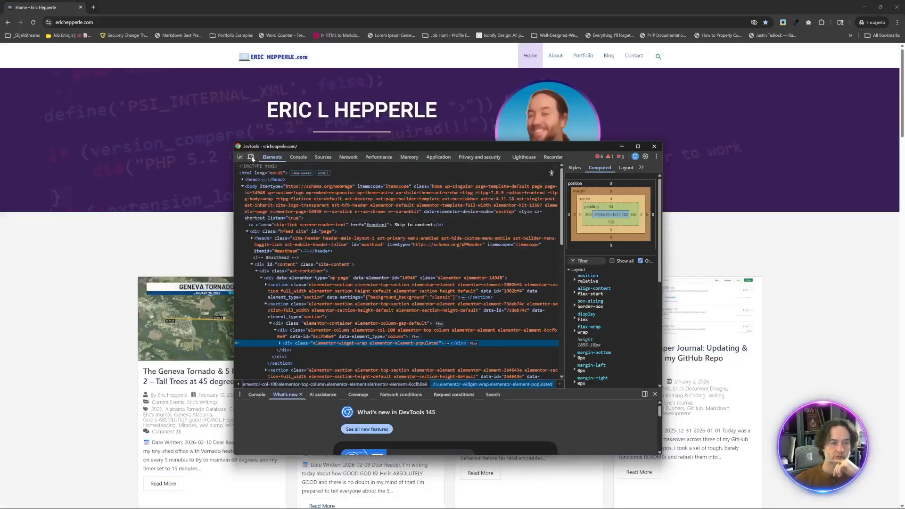
click(251, 157)
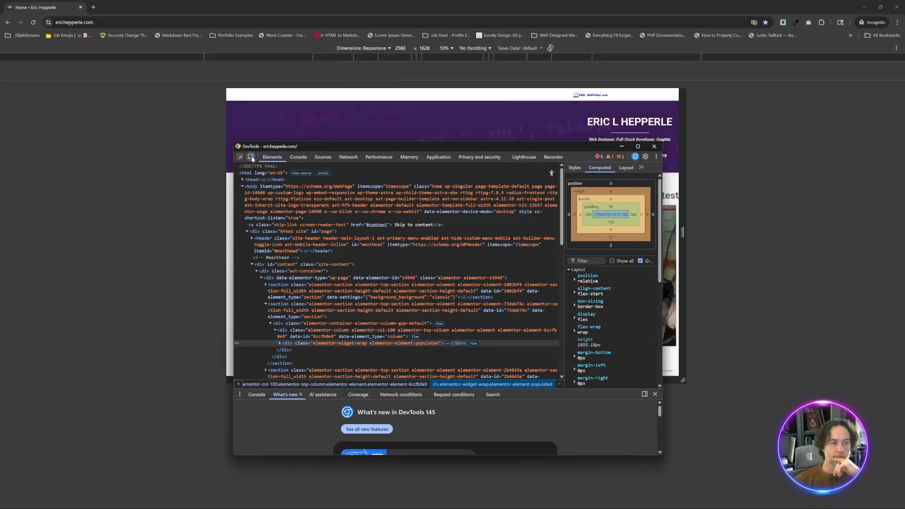
click(550, 123)
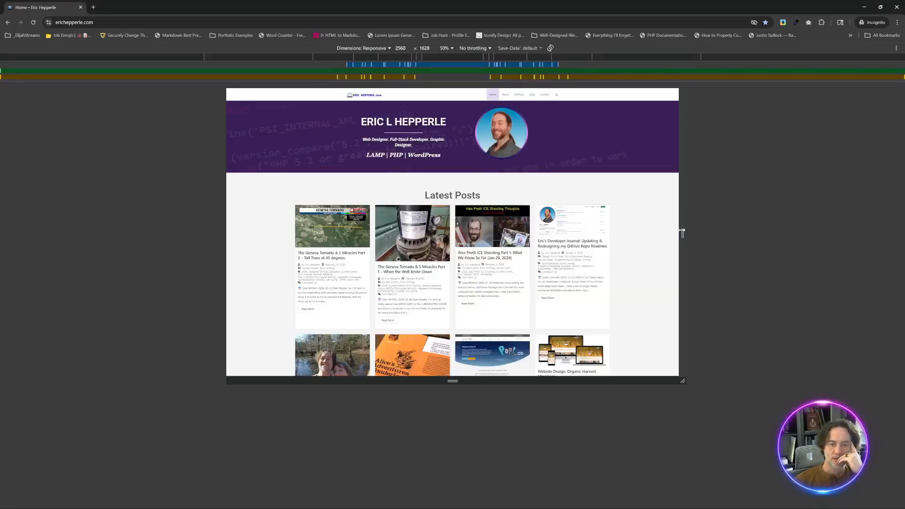
mouse_move(682, 232)
mouse_down()
mouse_move(554, 234)
mouse_move(685, 233)
mouse_up()
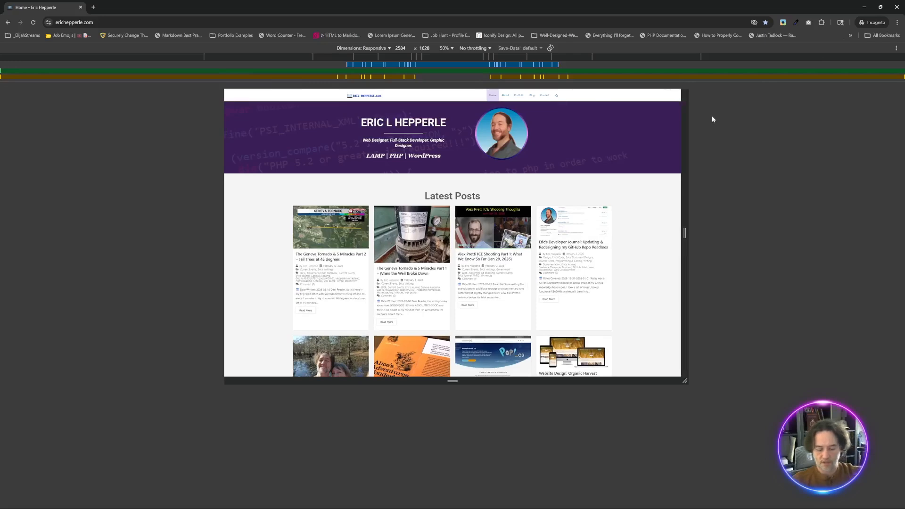
key(alt+Tab)
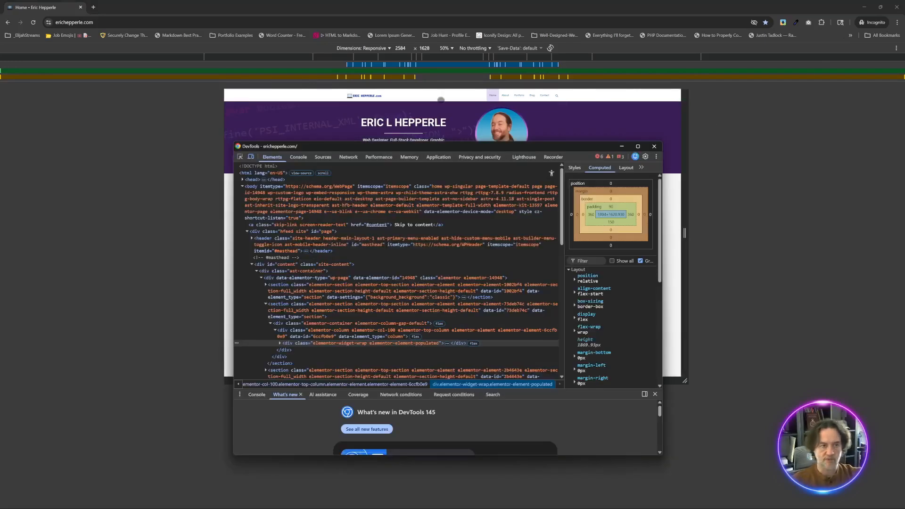
click(251, 157)
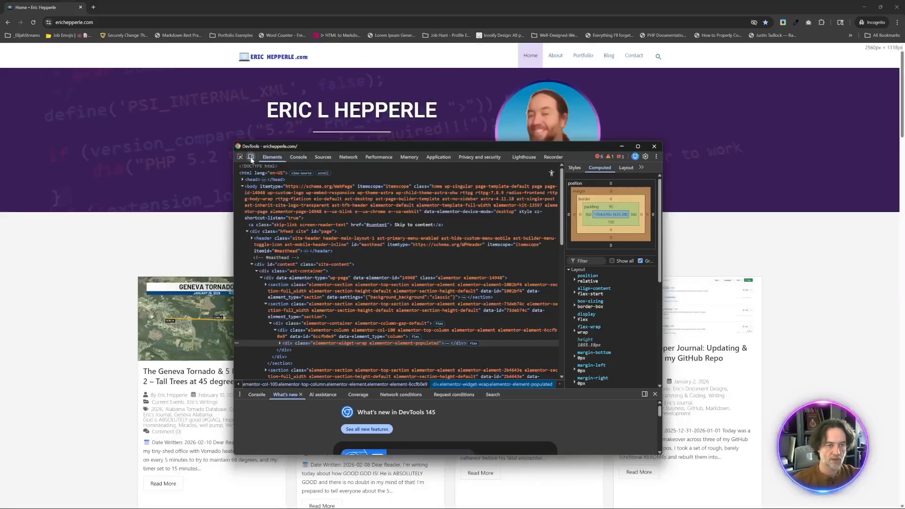
click(657, 147)
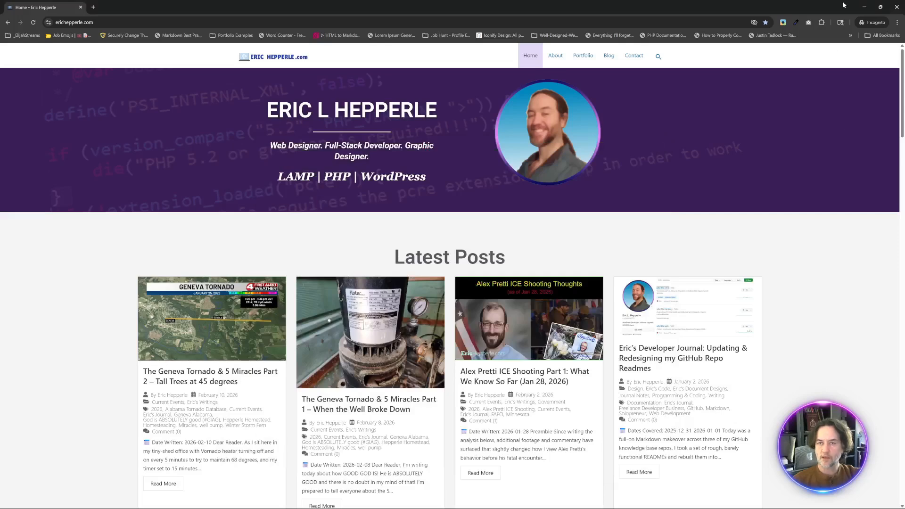
- Resize the incognito window to check the live Latest Posts grid at narrow and medium widths, and restore it to full screen
drag(844, 4, 707, 82)
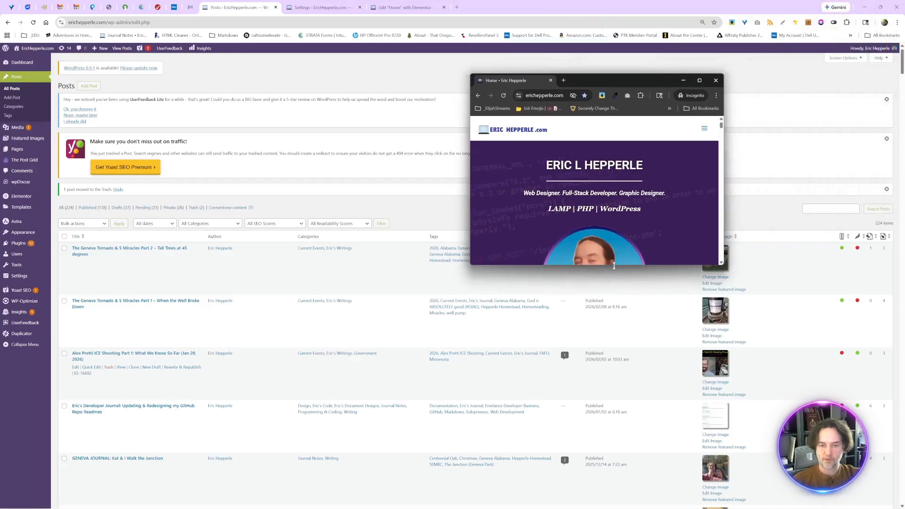
drag(614, 266, 613, 508)
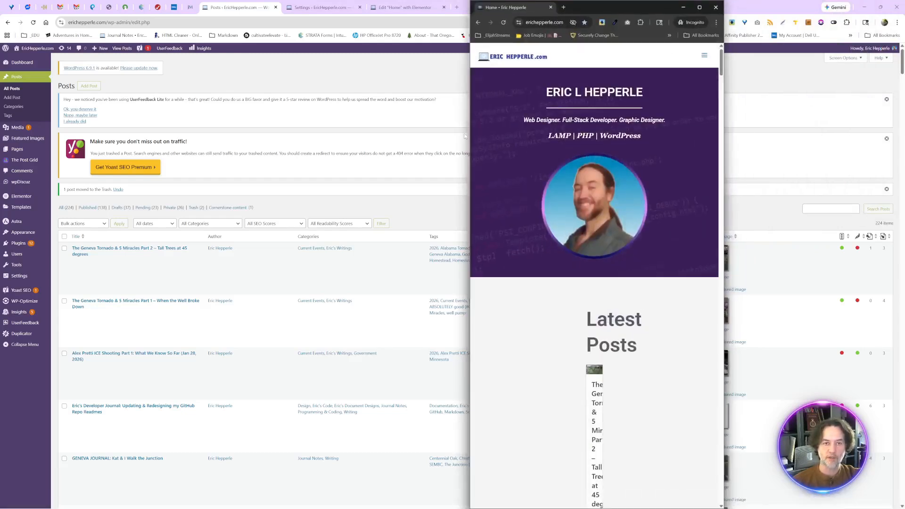
drag(469, 133, 74, 69)
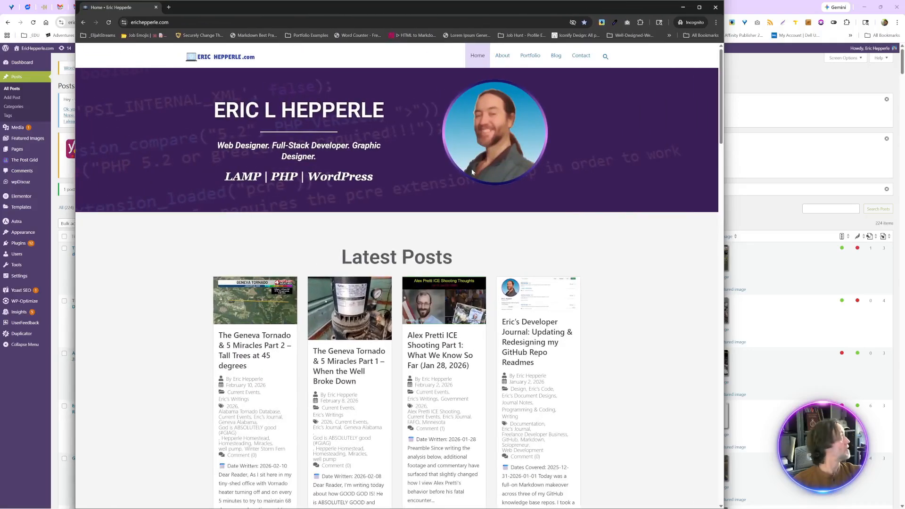
scroll(540, 230, down, 5)
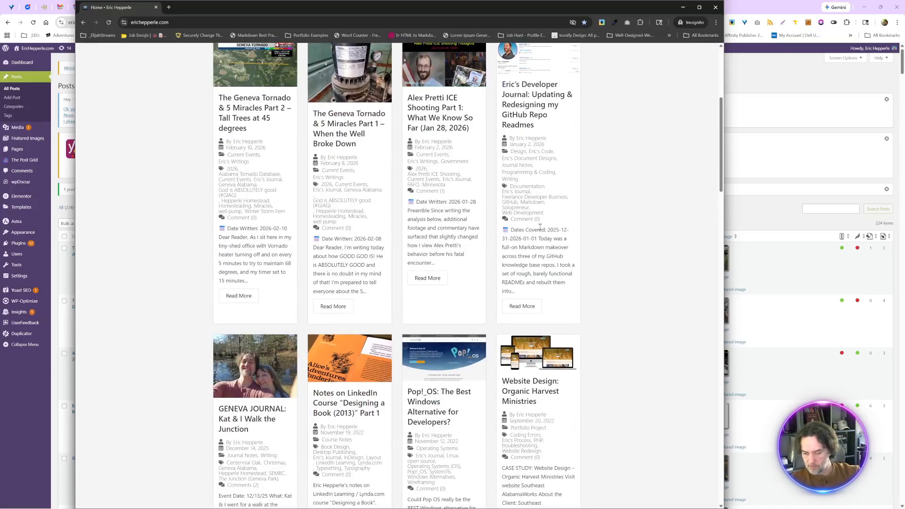
scroll(540, 227, down, 5)
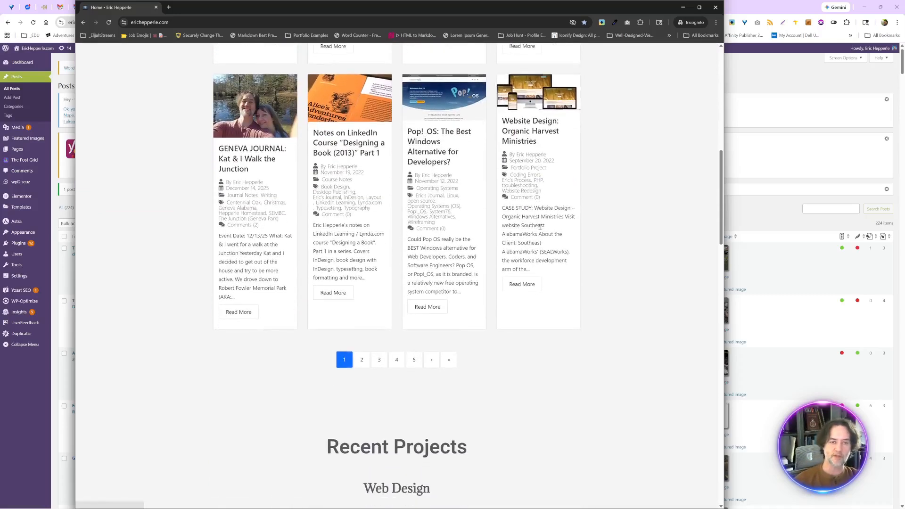
scroll(540, 227, up, 10)
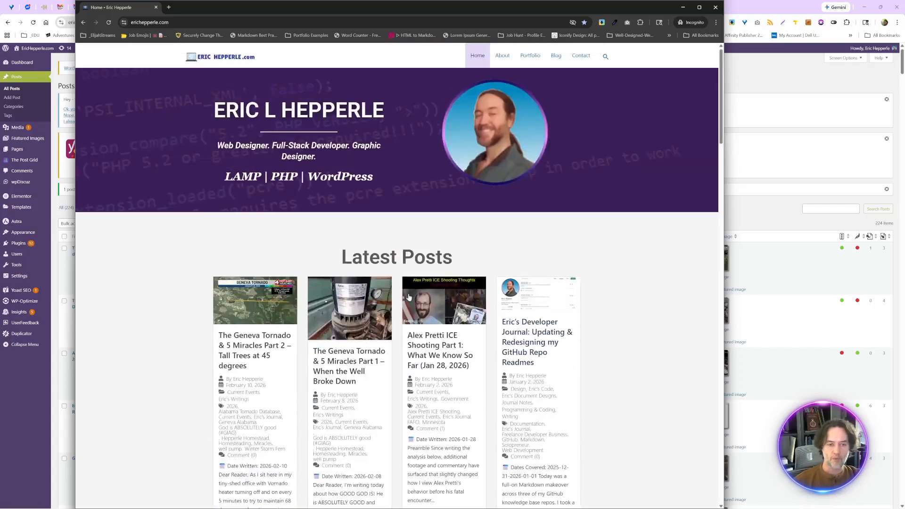
click(700, 8)
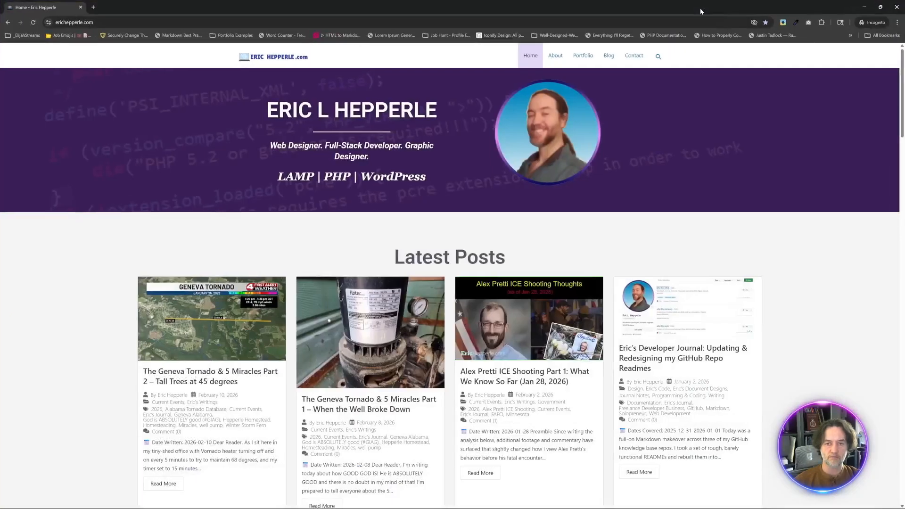
- Switch to the Elementor editor of the Home page and set the Latest Posts grid to 2 columns for tablet
key(alt+Tab)
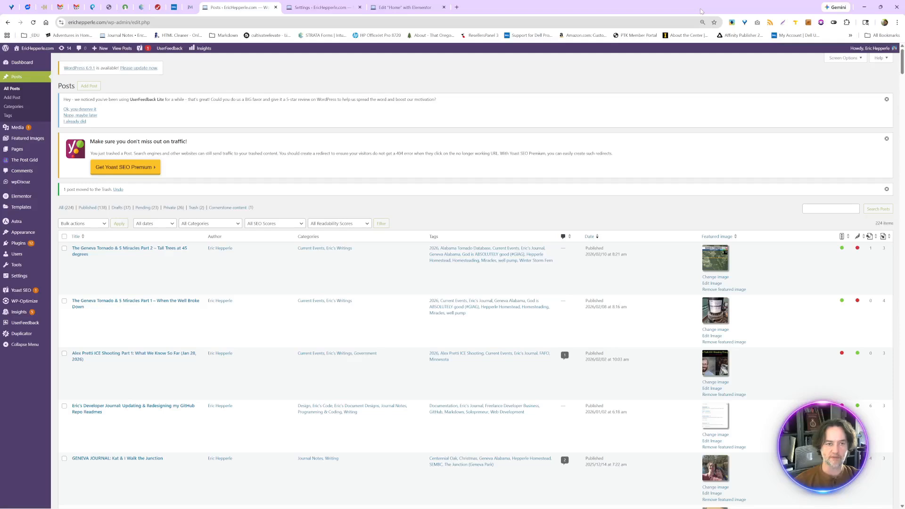
click(381, 3)
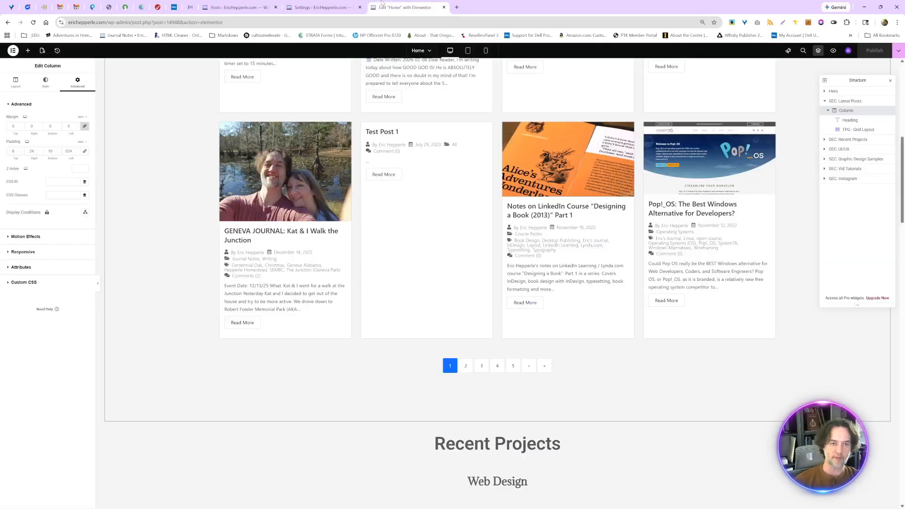
scroll(495, 225, up, 8)
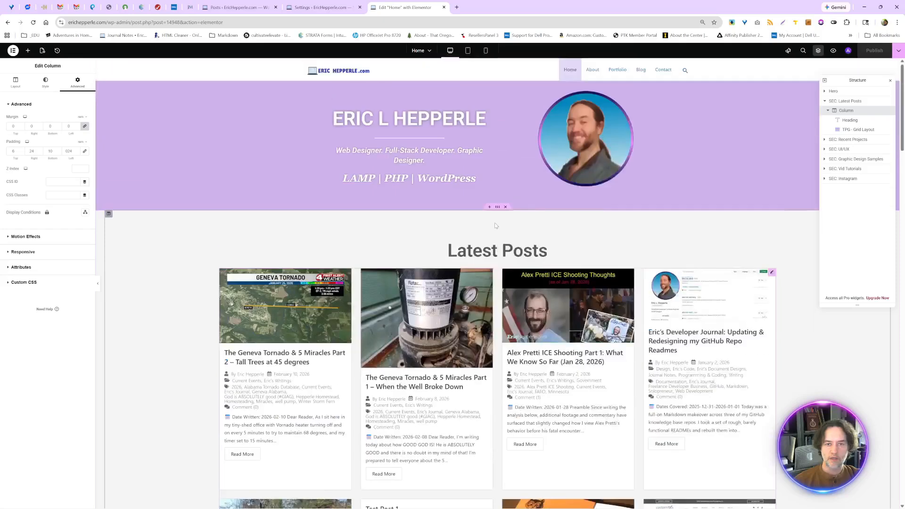
click(468, 50)
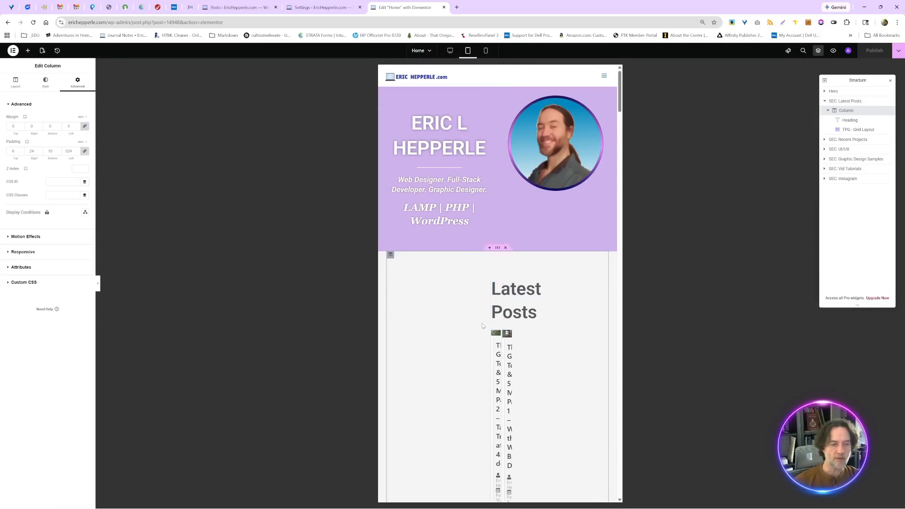
click(15, 81)
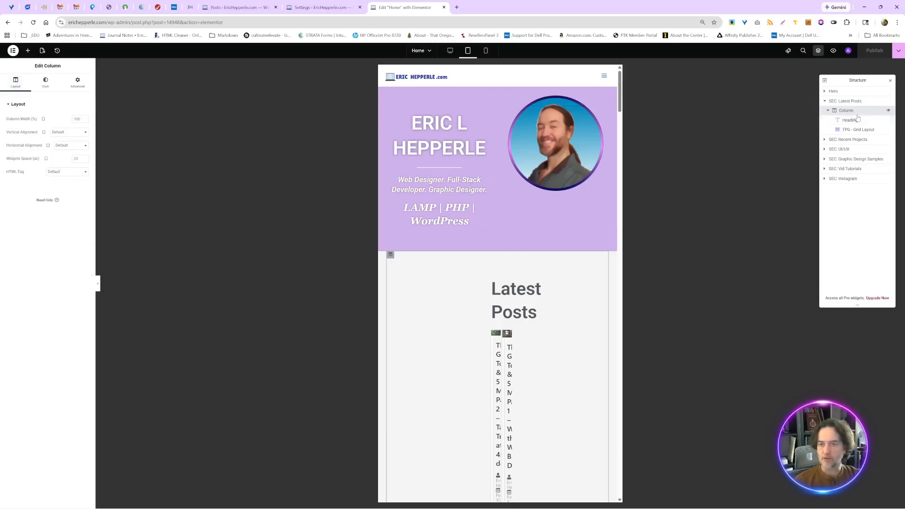
click(857, 129)
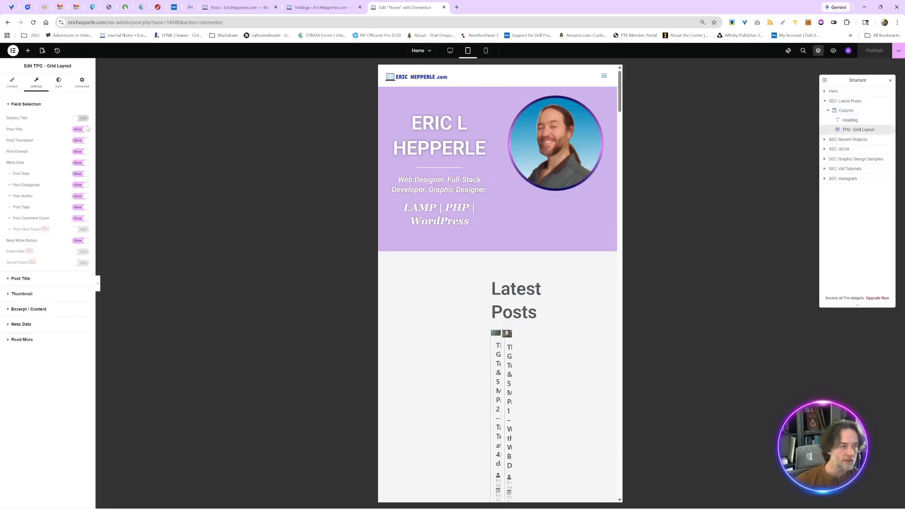
click(8, 83)
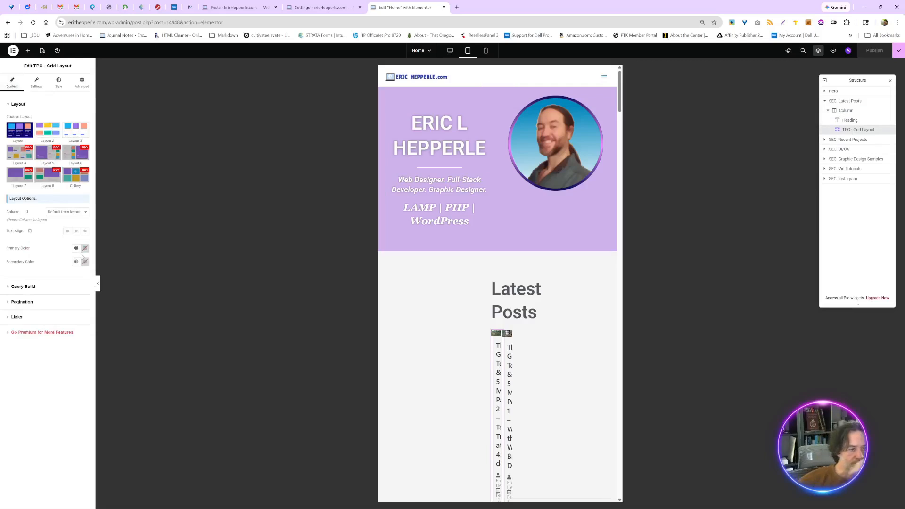
click(83, 216)
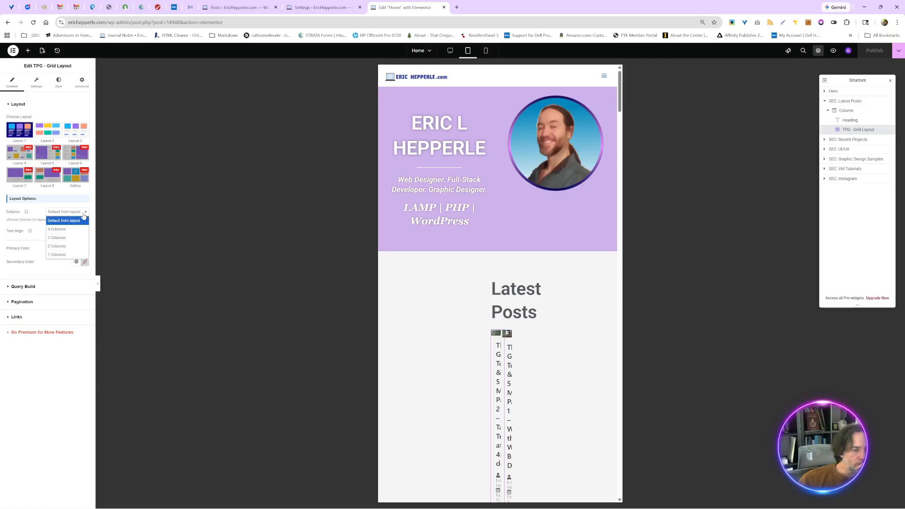
click(65, 246)
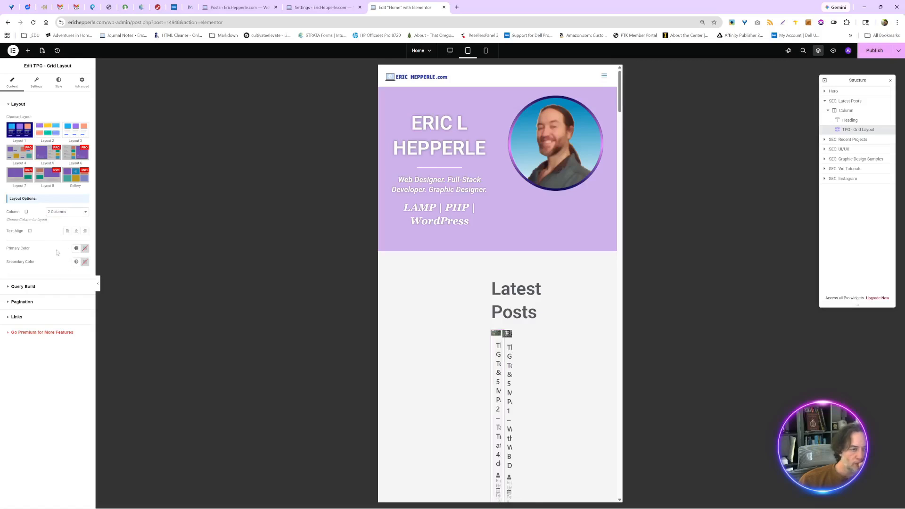
- Unlink the tablet Title Margin values in the Latest Posts grid's post title style, giving all four sides 0
click(40, 86)
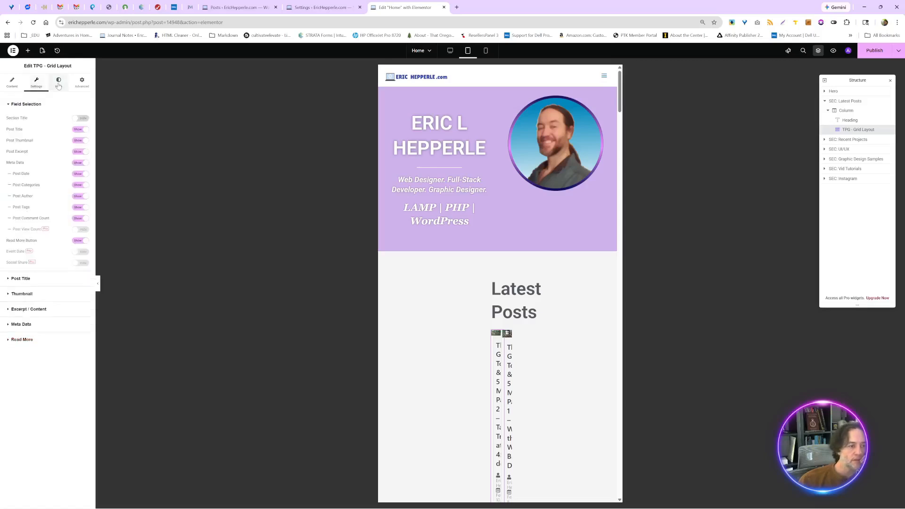
click(58, 85)
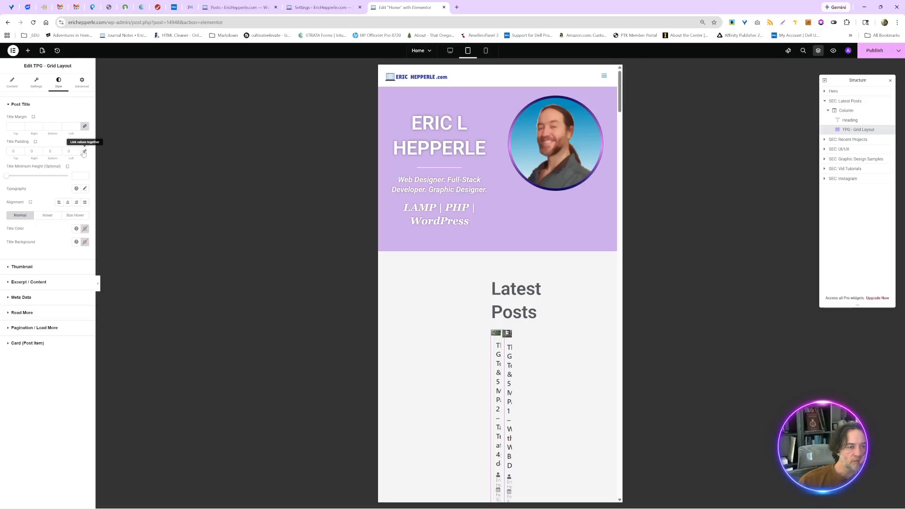
click(85, 126)
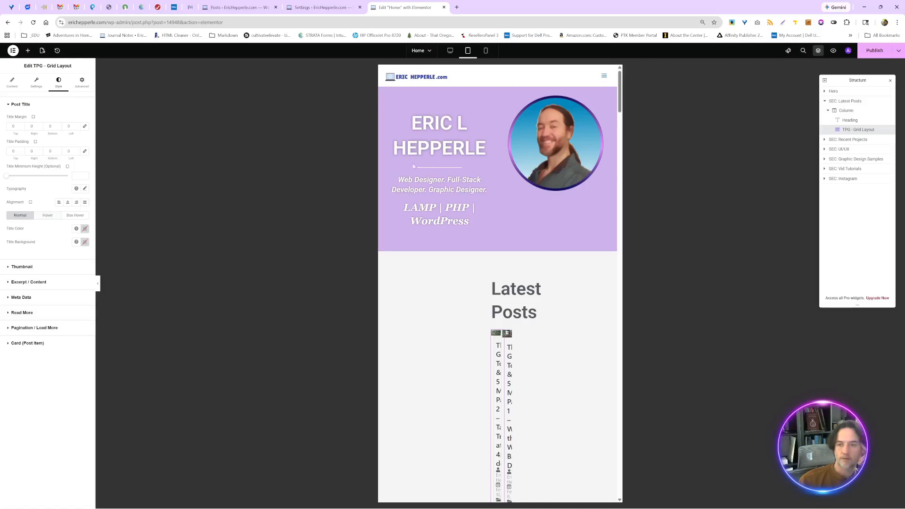
- Unlink the Latest Posts column's tablet padding so all four sides are 0, and check the post cards
click(845, 110)
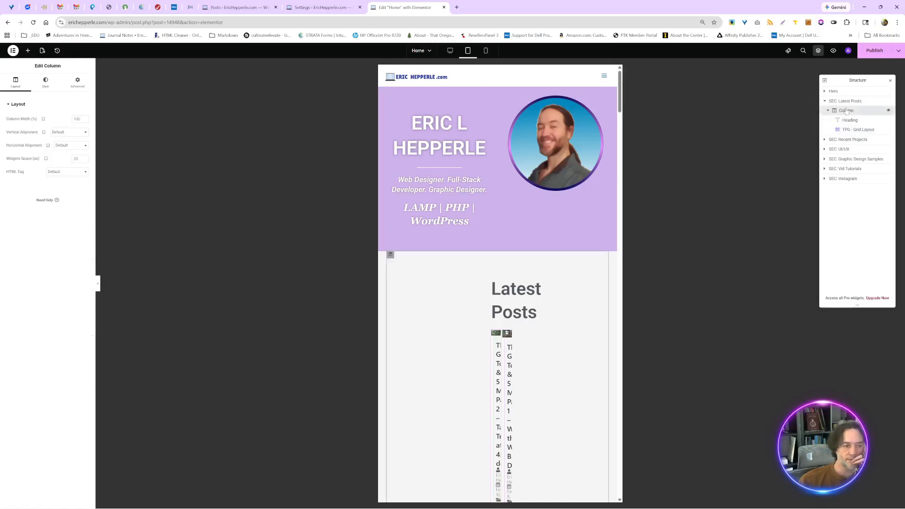
click(78, 83)
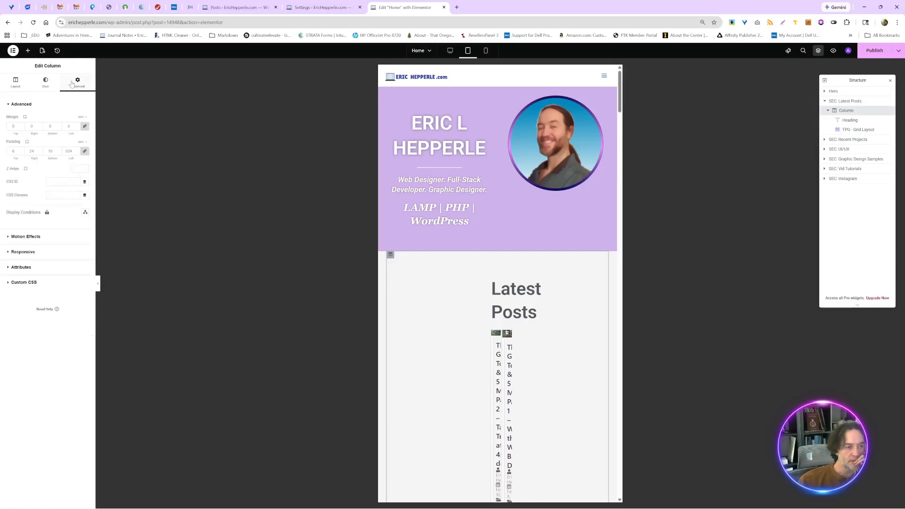
click(84, 153)
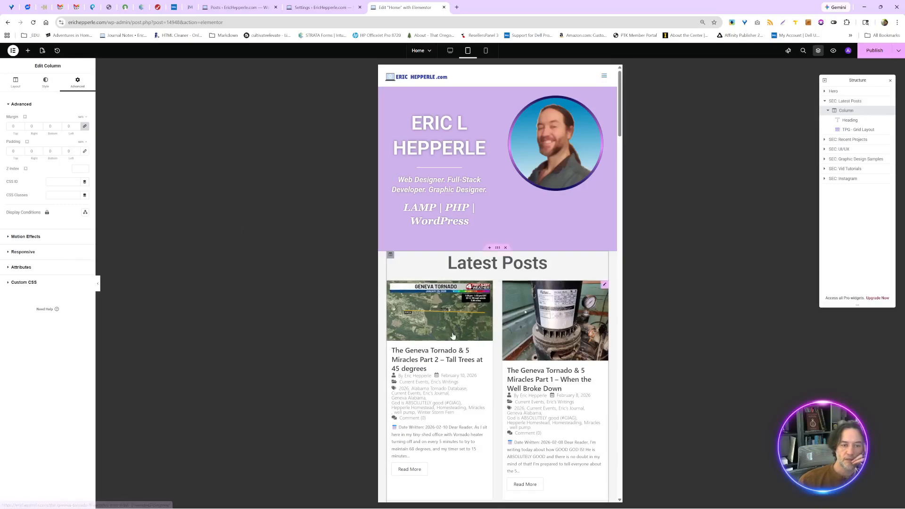
scroll(453, 335, down, 8)
scroll(453, 335, down, 1)
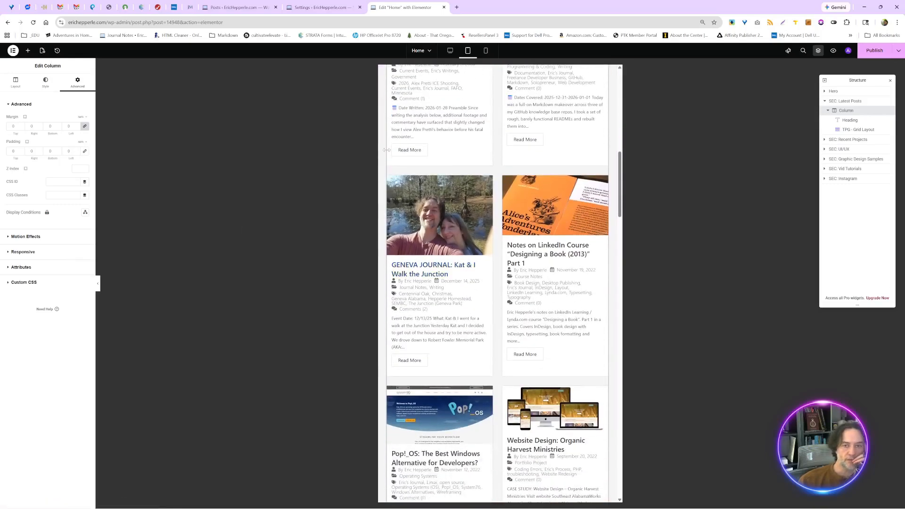
- Publish the home page and review the sections below the Latest Posts grid in the tablet preview
click(877, 50)
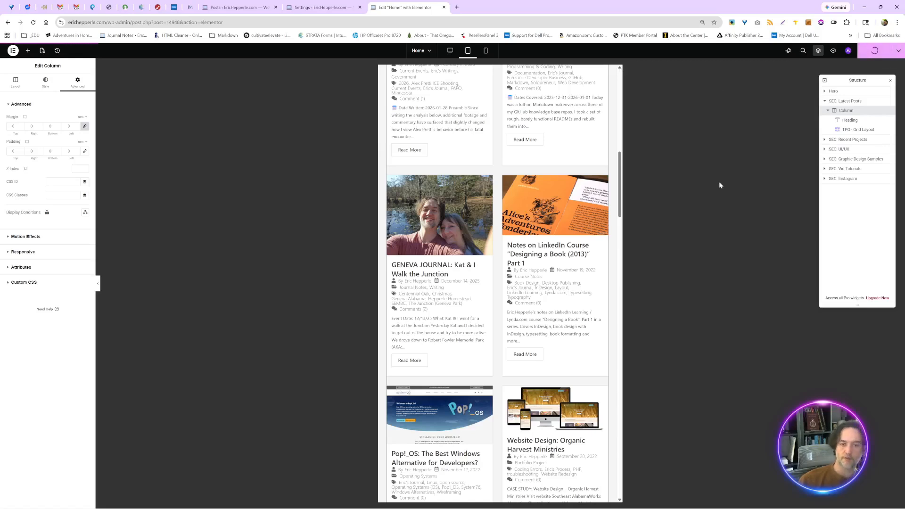
scroll(524, 284, down, 1)
scroll(524, 283, down, 15)
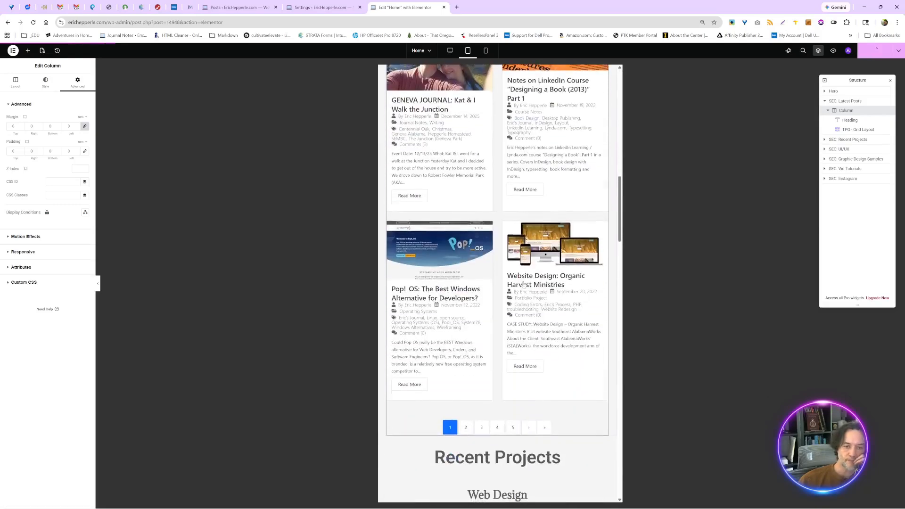
scroll(524, 284, down, 14)
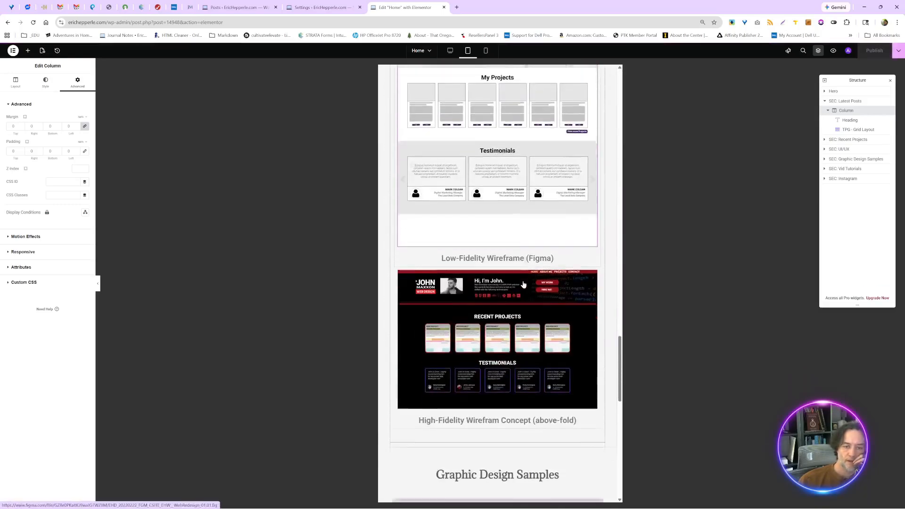
- Switch the home page preview to mobile and examine the sections from Latest Posts down to Graphic Design Samples
scroll(524, 284, up, 5)
scroll(524, 284, up, 15)
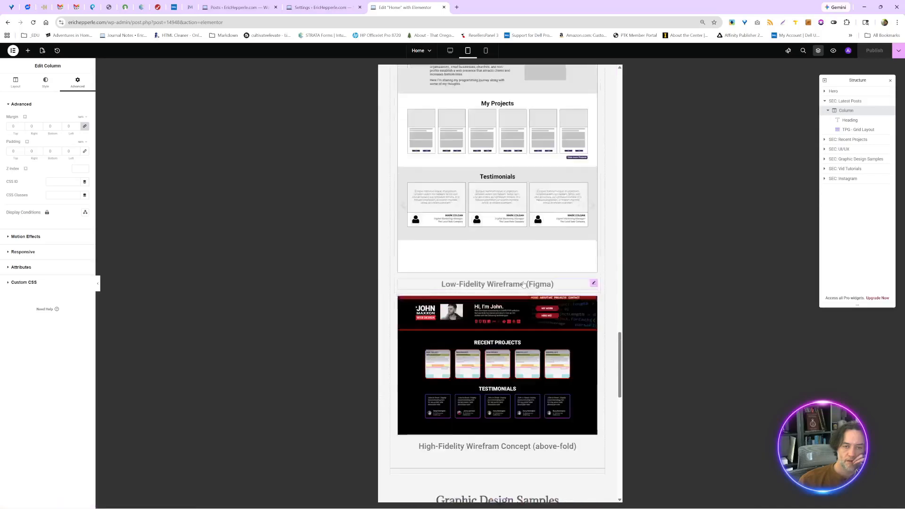
scroll(523, 283, up, 5)
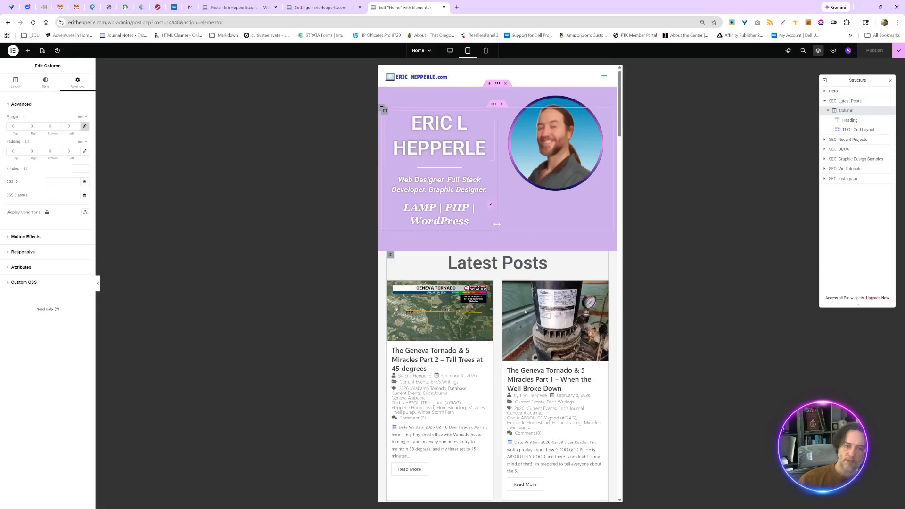
click(486, 51)
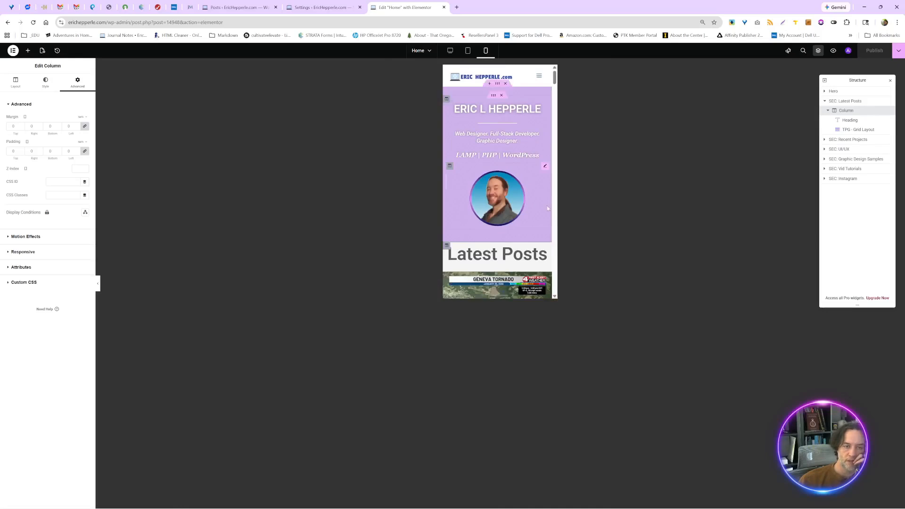
scroll(542, 230, down, 6)
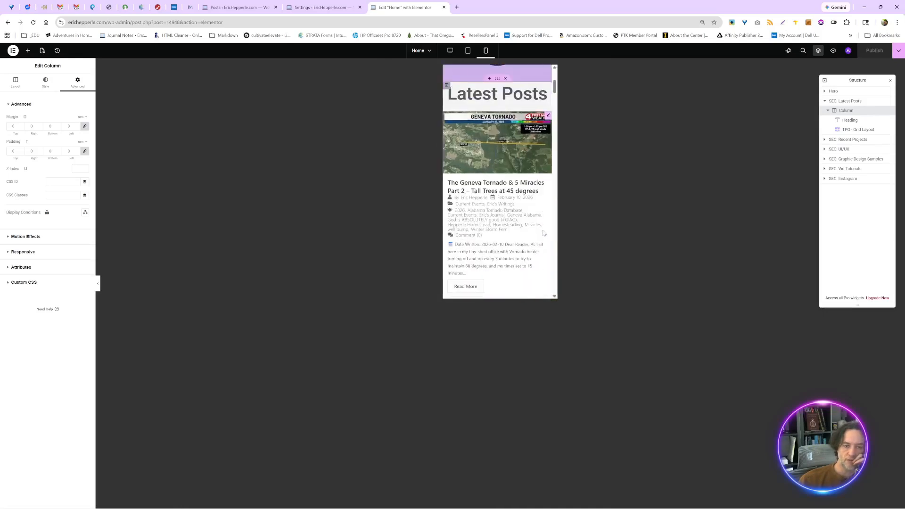
scroll(543, 232, down, 8)
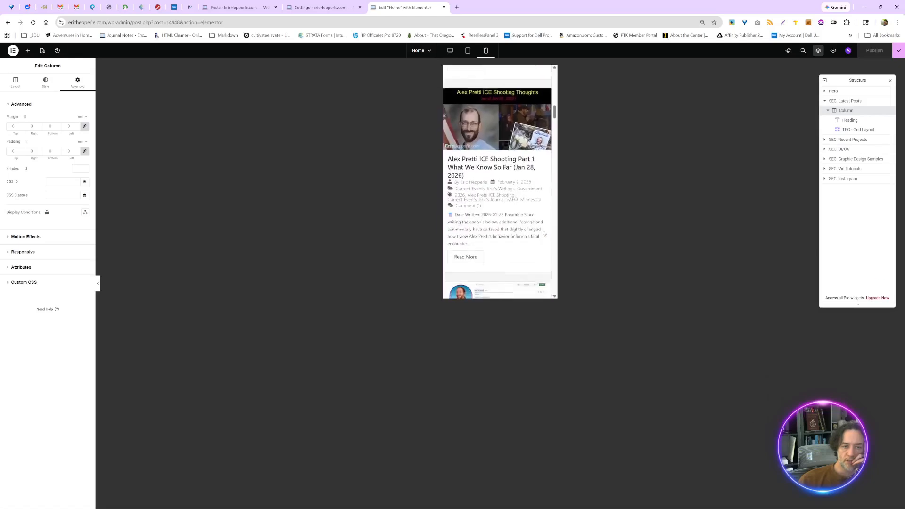
scroll(543, 233, down, 7)
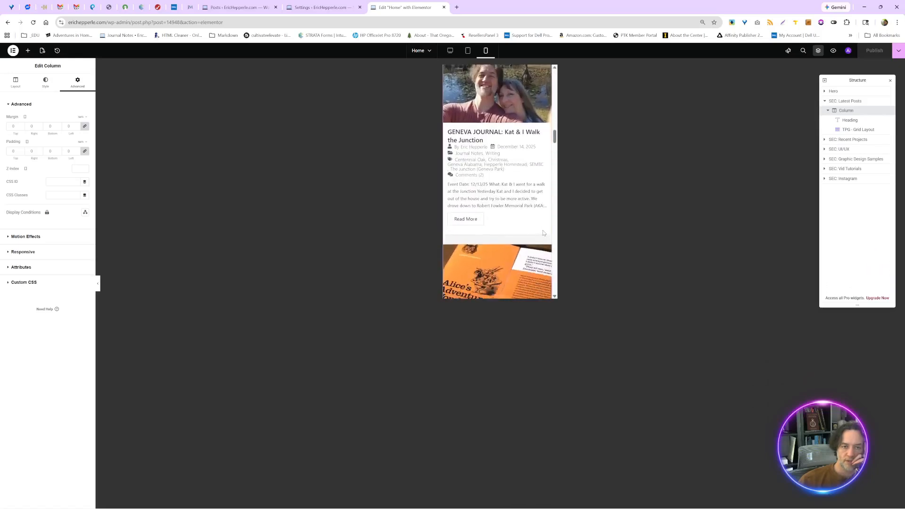
scroll(544, 233, up, 4)
scroll(544, 233, down, 8)
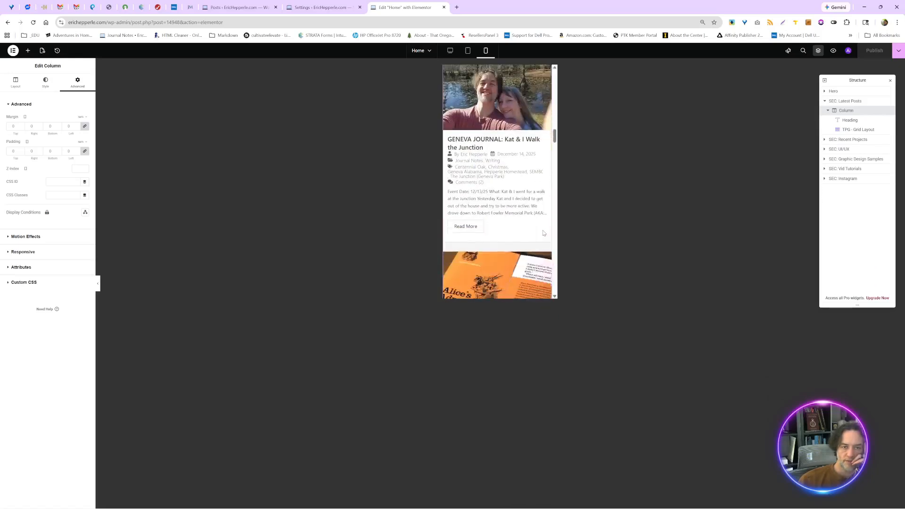
scroll(544, 233, down, 15)
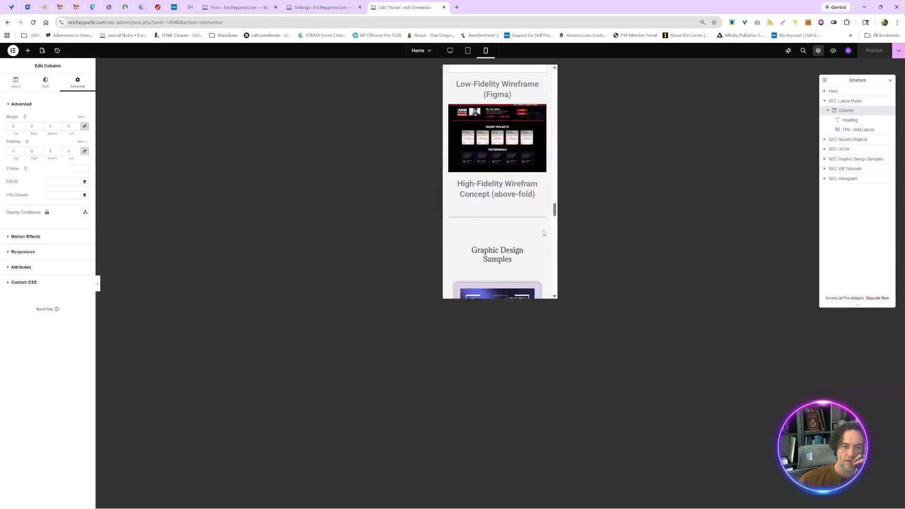
scroll(543, 233, down, 3)
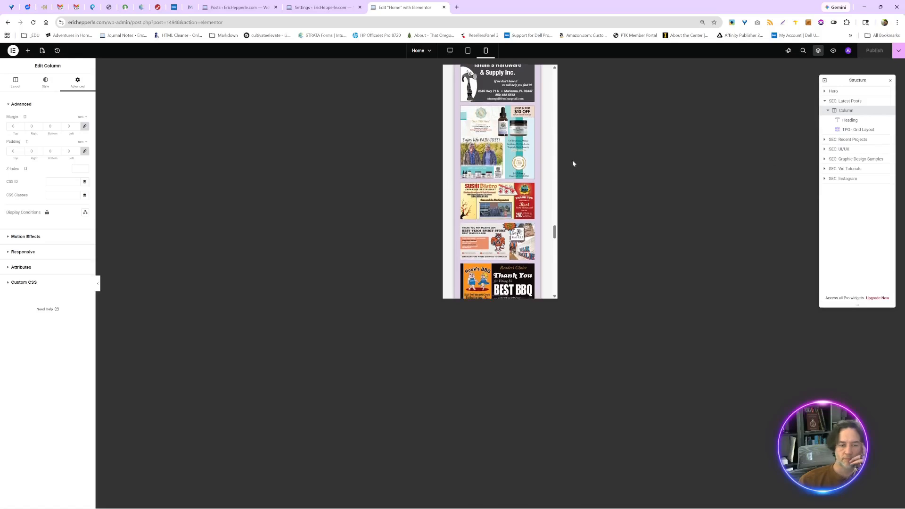
- For mobile, unlink the Graphic Design Samples column's margin with 0 on all sides and set its linked padding to 0
scroll(487, 158, up, 6)
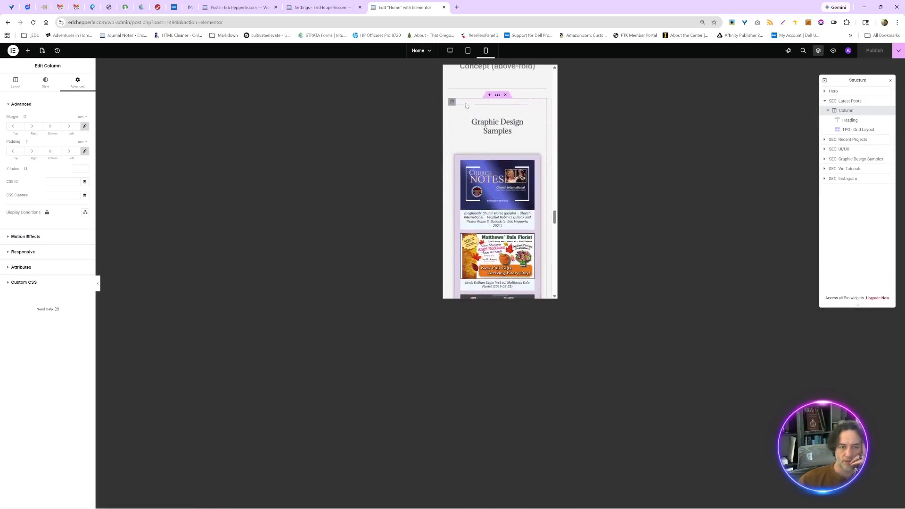
scroll(468, 94, up, 3)
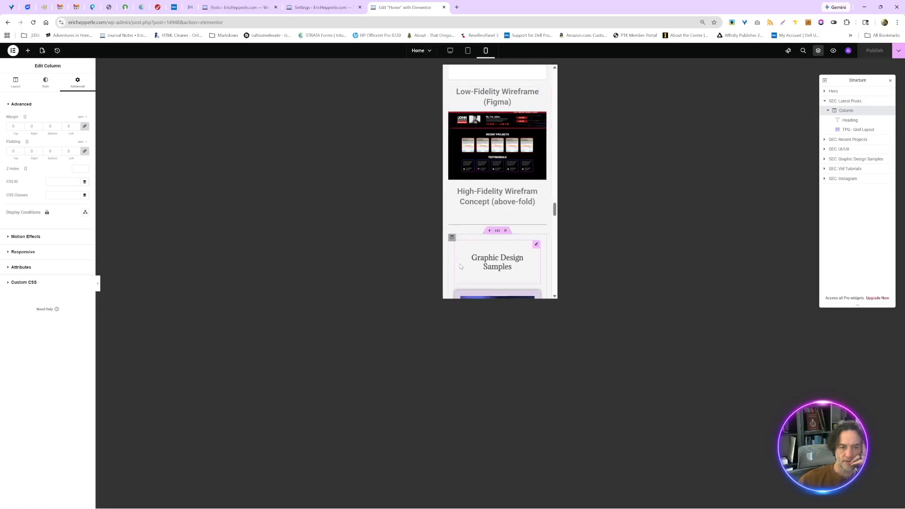
click(452, 237)
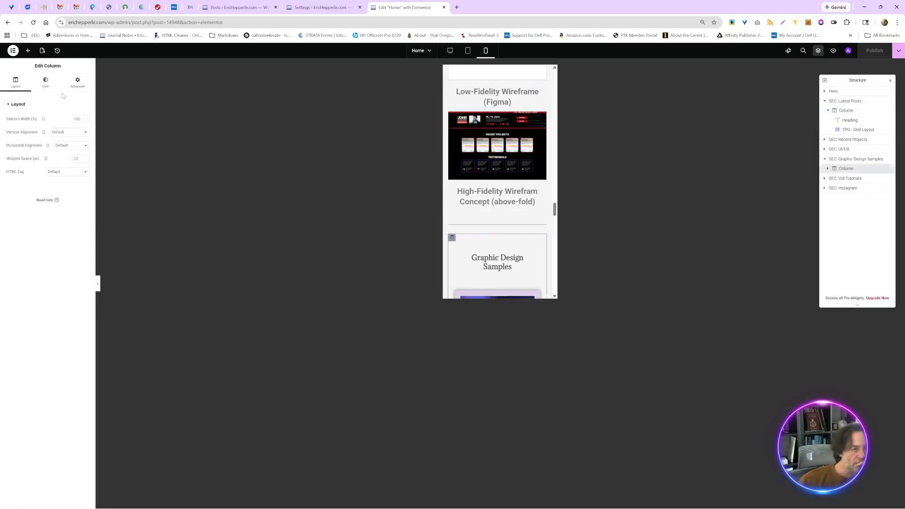
click(77, 82)
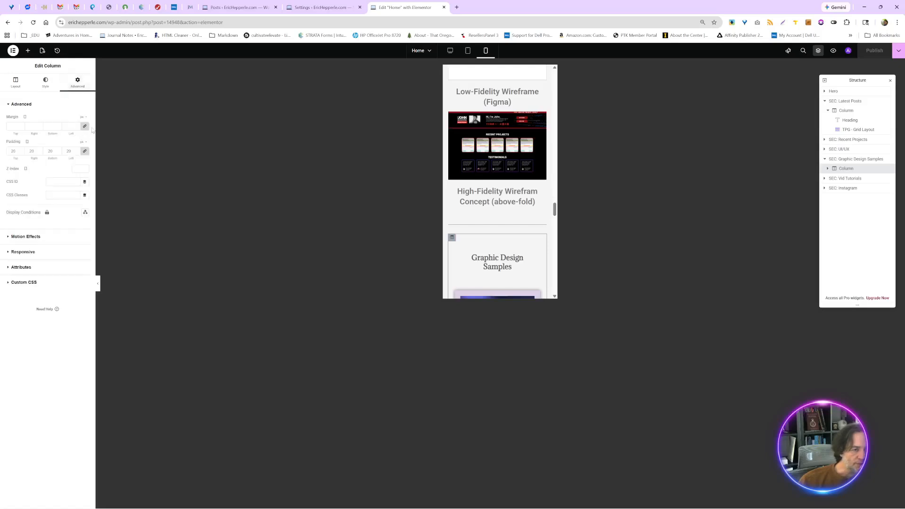
click(85, 128)
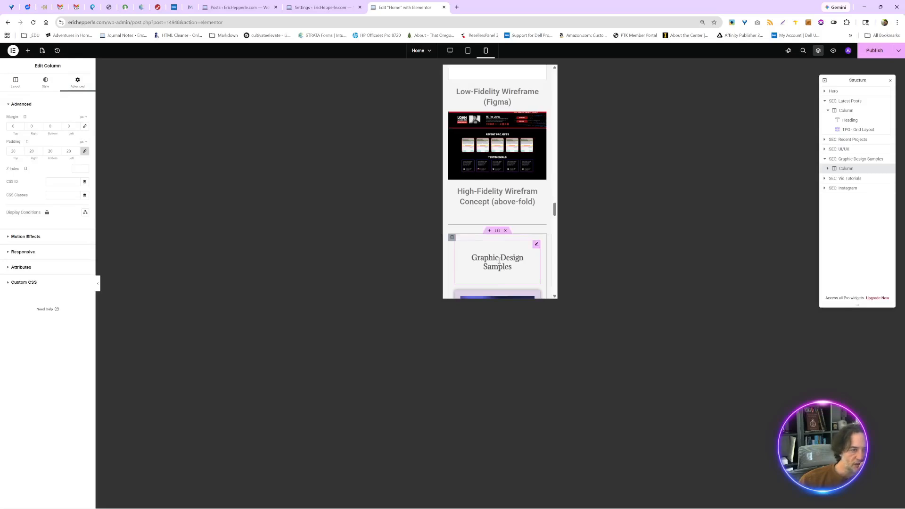
click(85, 152)
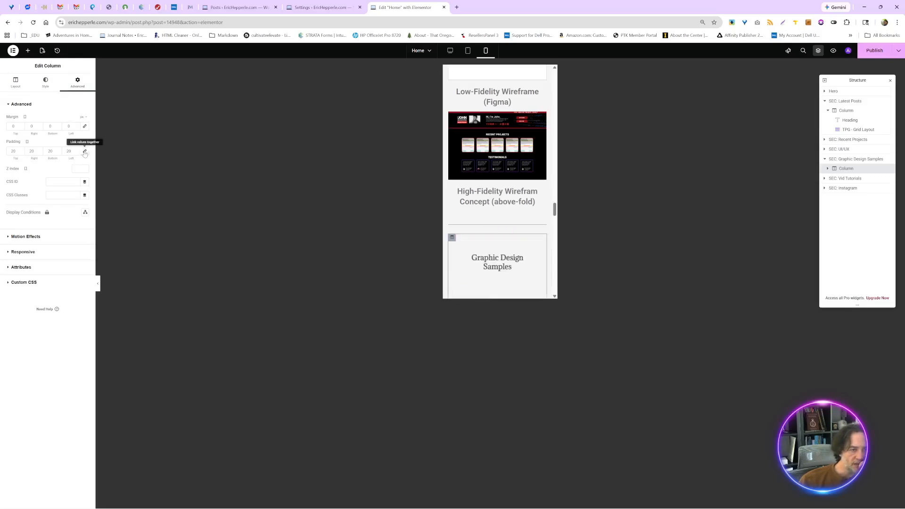
click(85, 153)
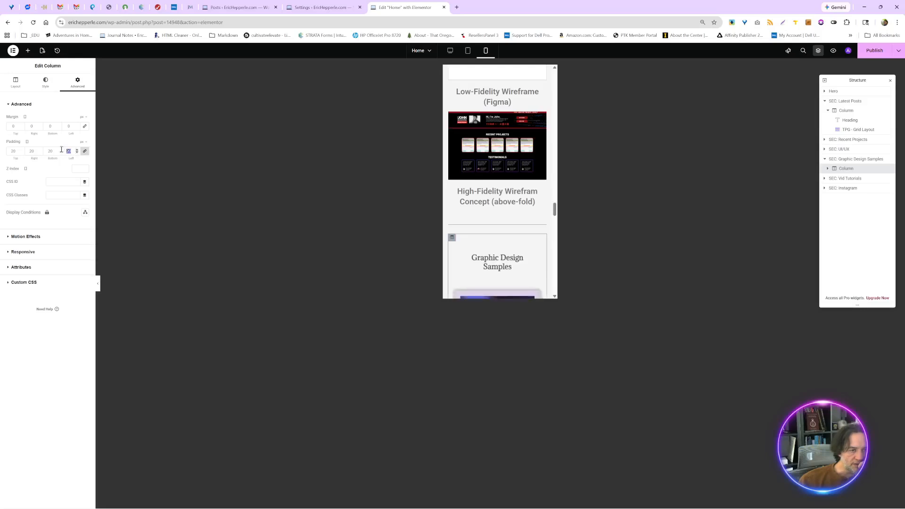
text(0)
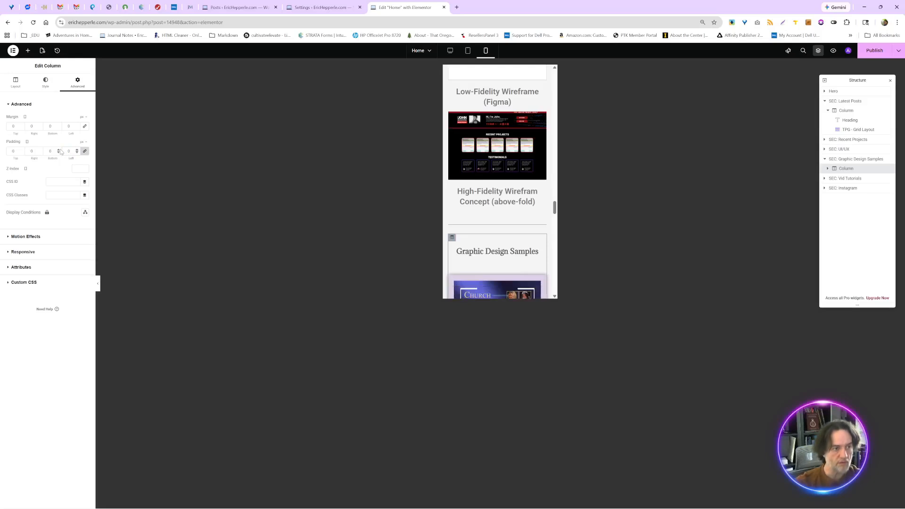
- Check the graphic design samples and the sections below them in the mobile preview, and publish the home page
scroll(516, 252, down, 1)
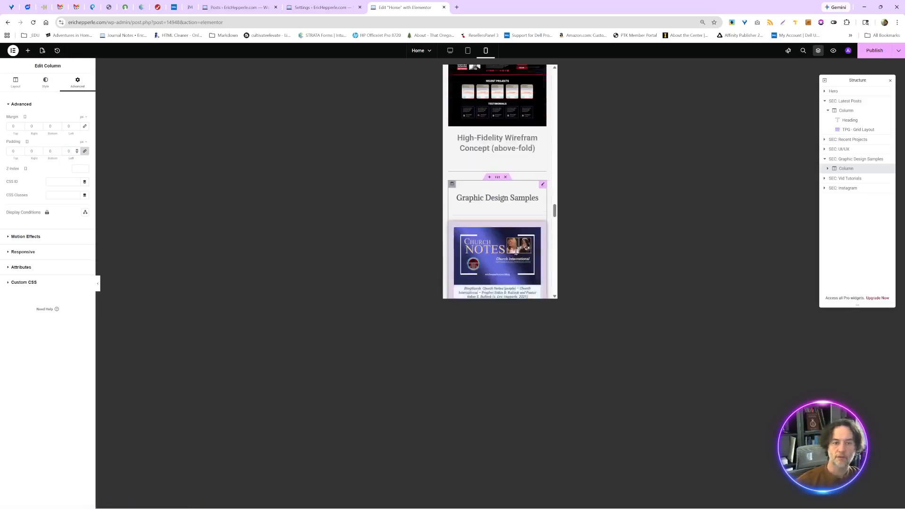
scroll(516, 255, down, 8)
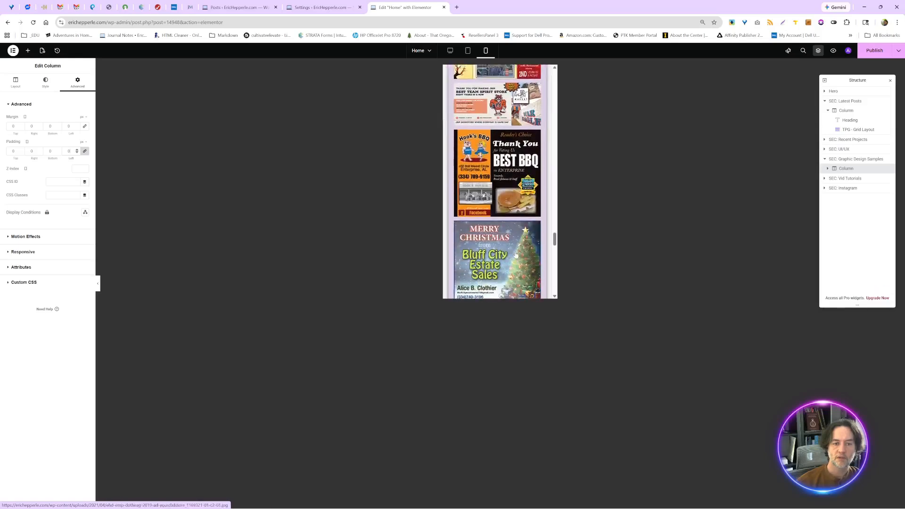
scroll(516, 255, down, 10)
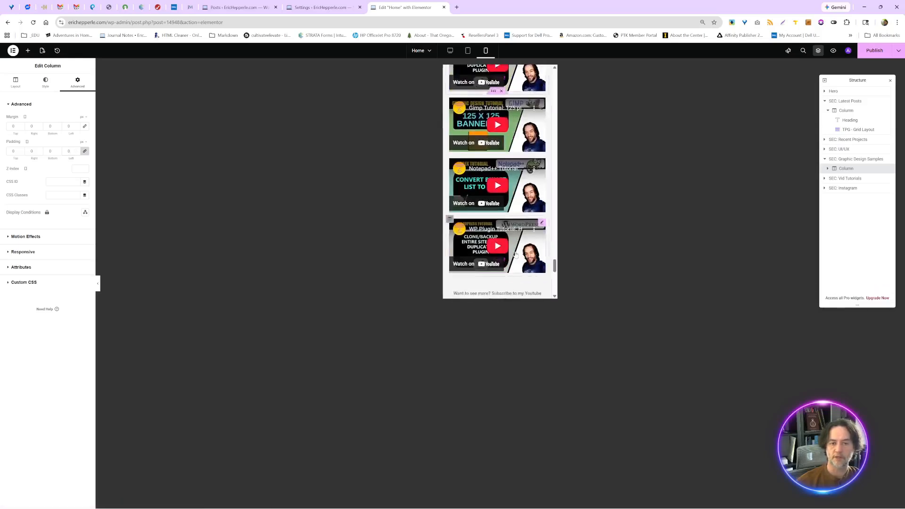
click(515, 252)
scroll(515, 252, down, 5)
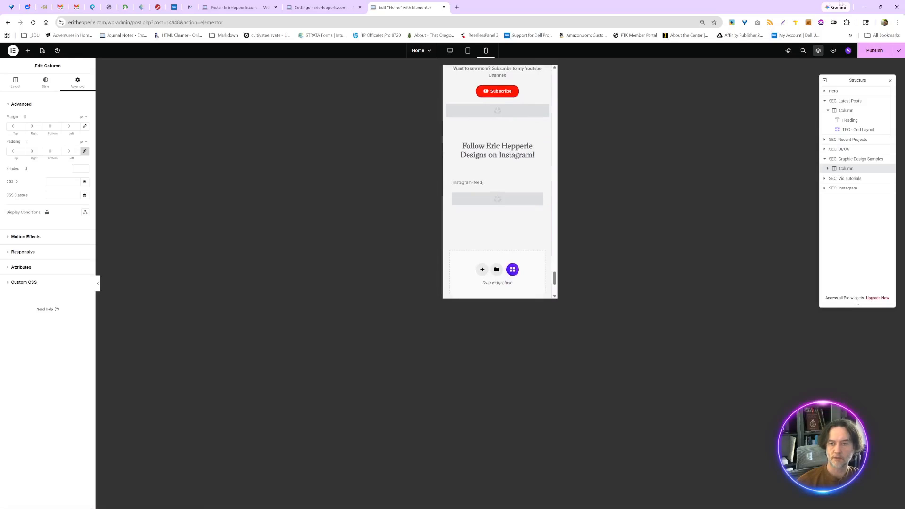
click(873, 52)
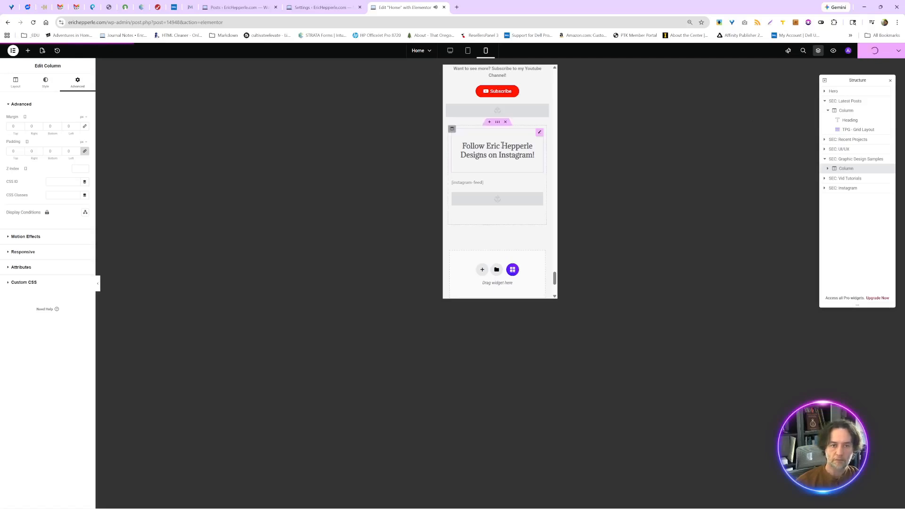
scroll(499, 160, up, 3)
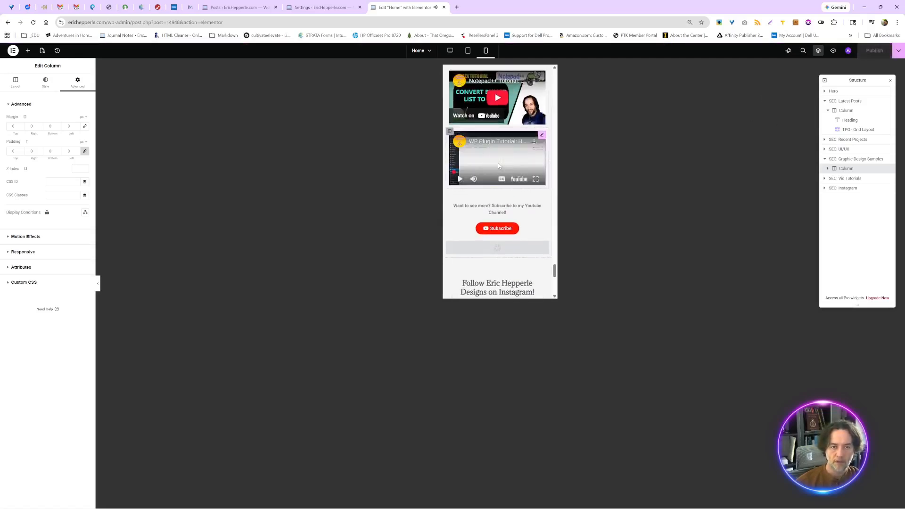
- Switch to the incognito browser window and review the live home page's sections at desktop width
key(alt+Tab)
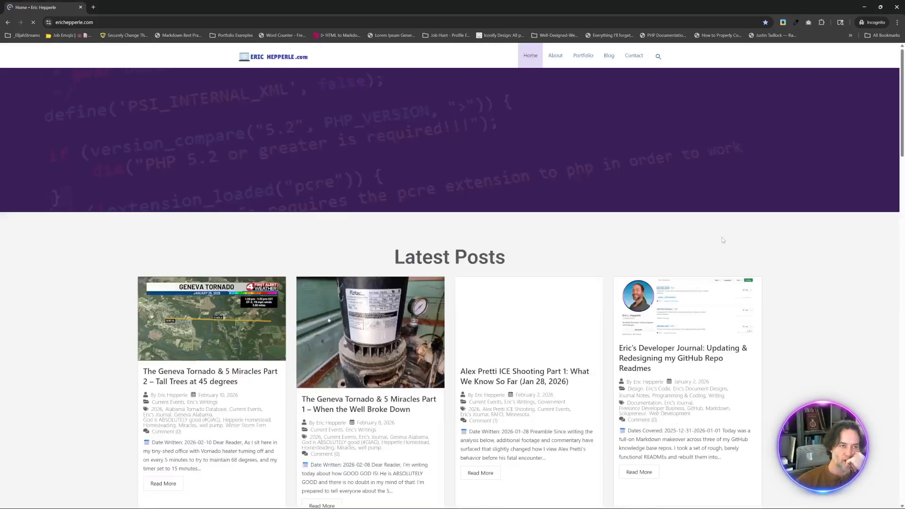
scroll(722, 240, down, 8)
scroll(723, 240, down, 15)
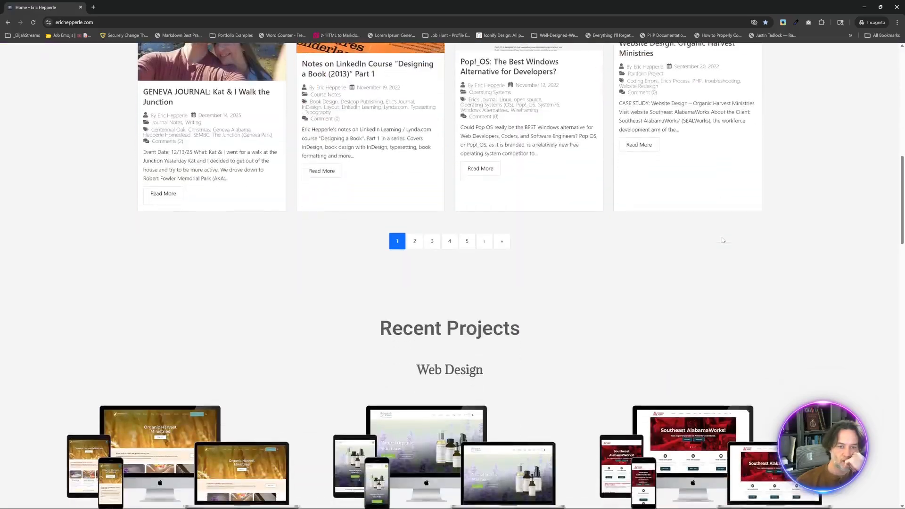
scroll(722, 240, down, 15)
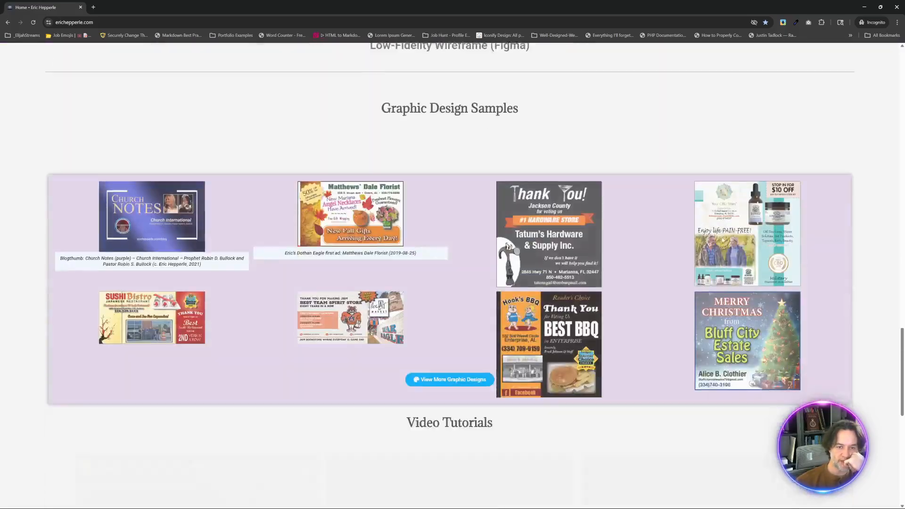
scroll(721, 239, up, 20)
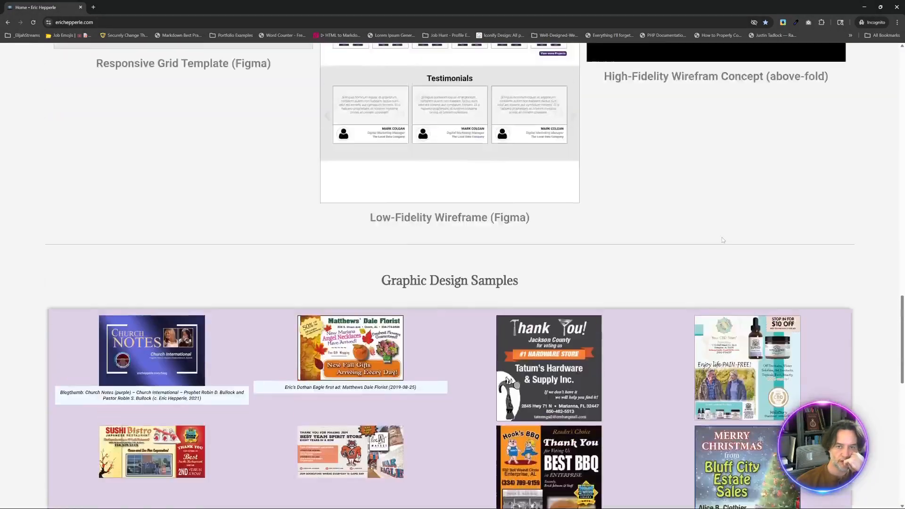